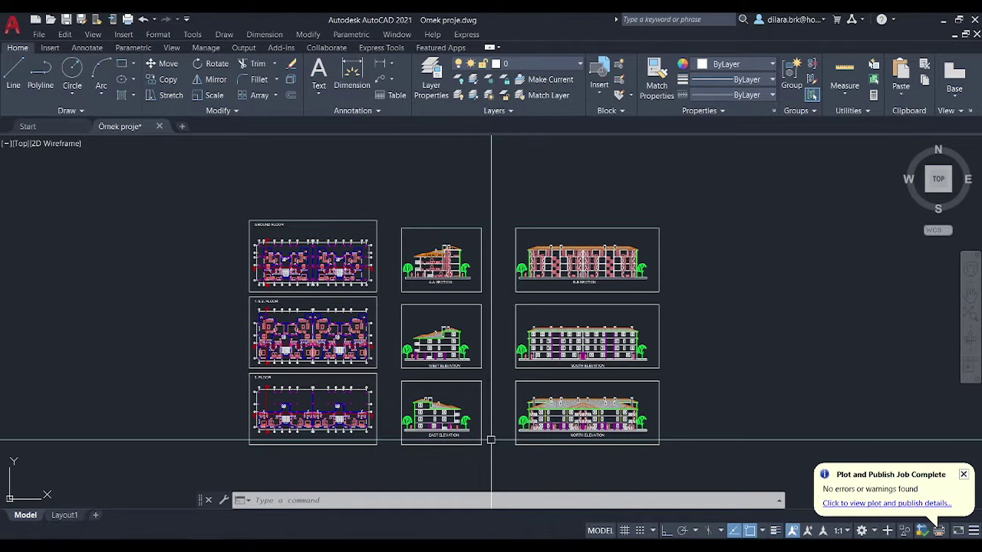
Open the Plot - Model dialog for the Omek proje drawing with Ctrl+P.
key("ctrl+p")
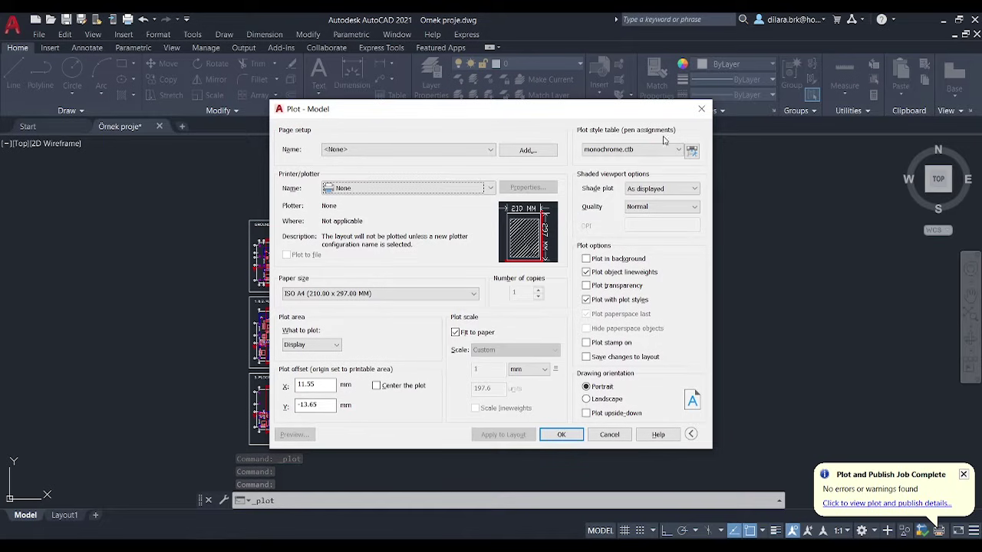
Reopen the Plot dialog and choose DWG To PDF.pc3 as the printer/plotter.
left_click(700, 109)
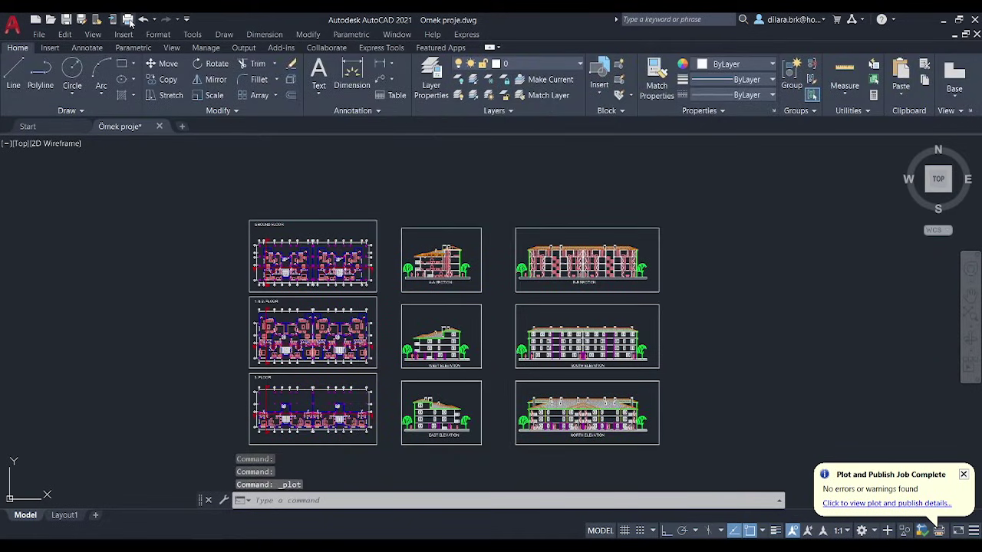
left_click(129, 20)
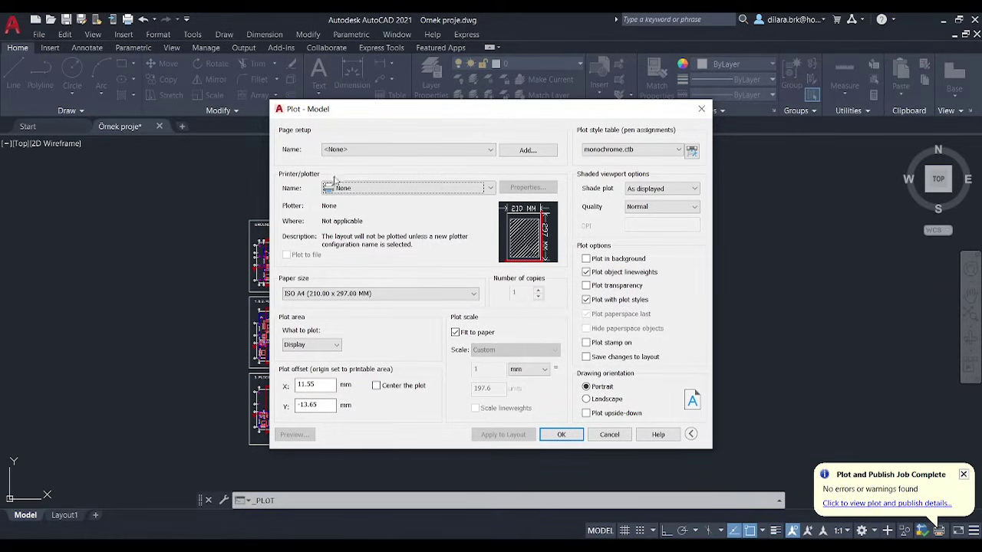
left_click(383, 188)
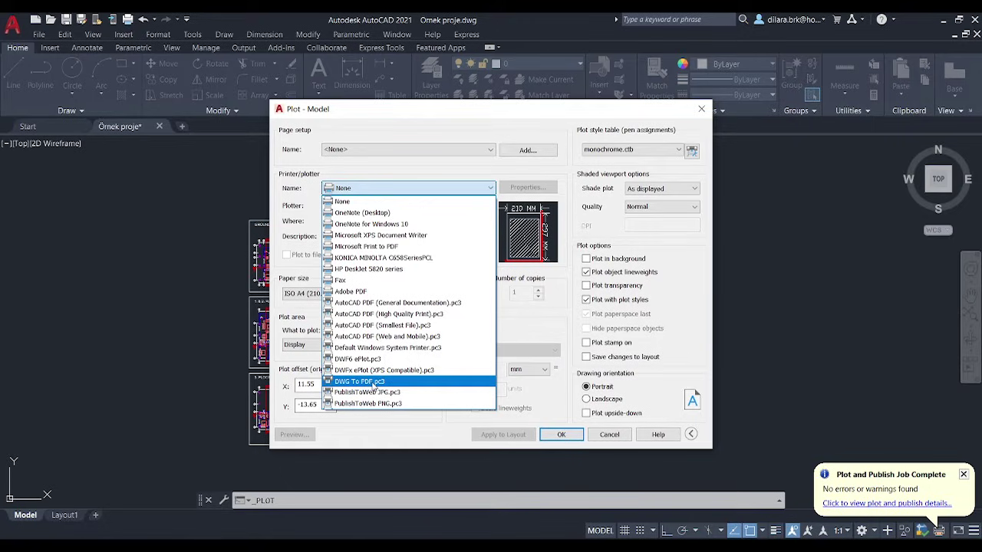
left_click(375, 386)
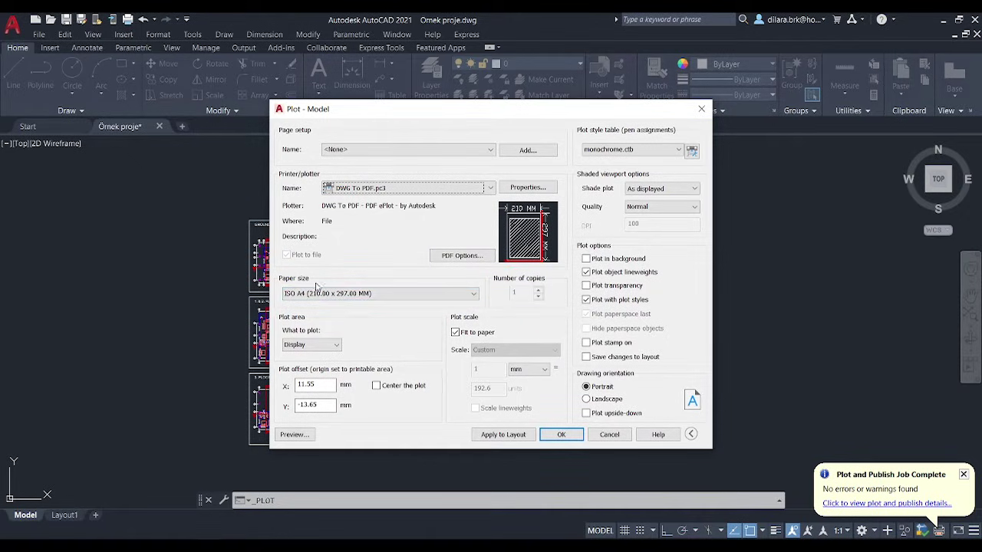
Choose ISO A3 (297.00 x 420.00 MM) as the plot paper size.
left_click(362, 295)
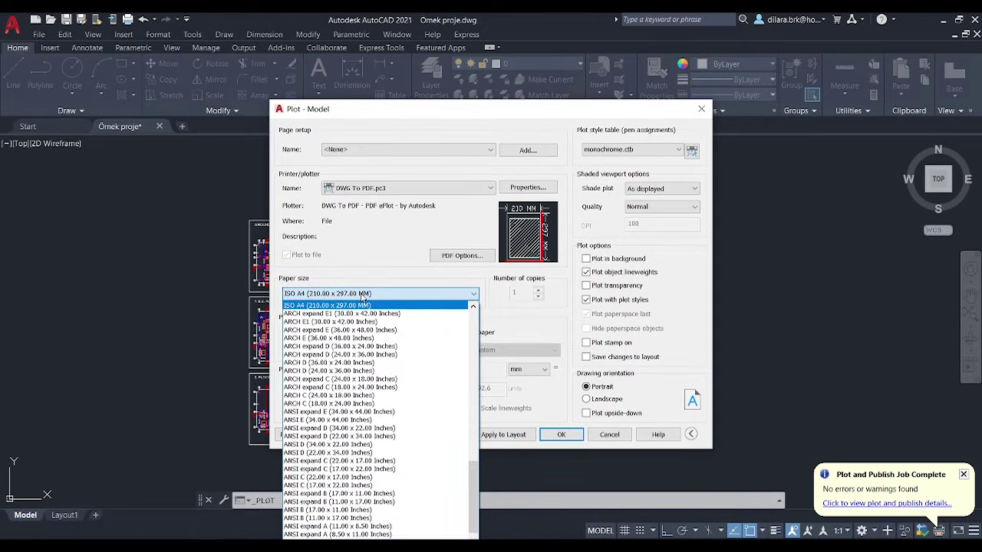
scroll(326, 342, "up", 1)
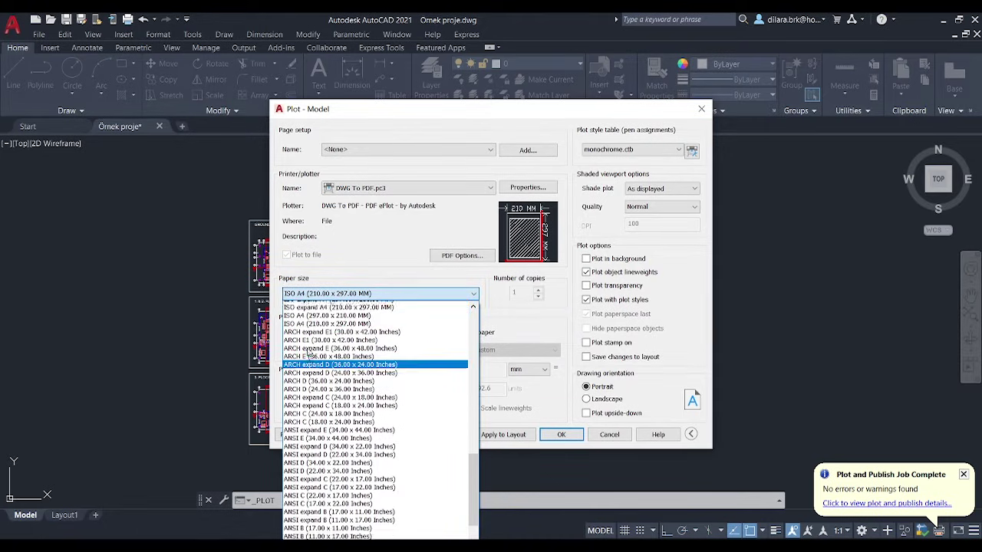
scroll(320, 345, "up", 1)
scroll(315, 350, "up", 1)
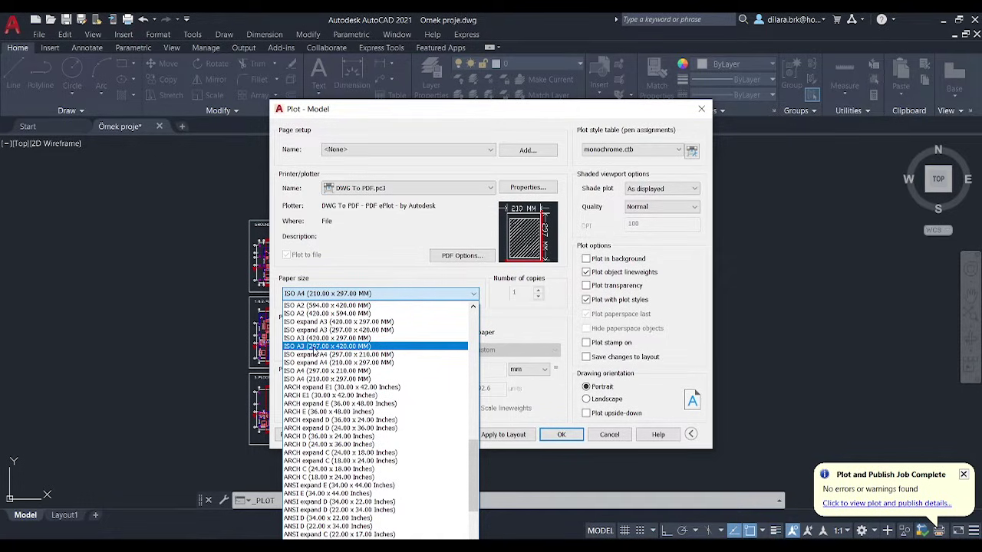
left_click(314, 346)
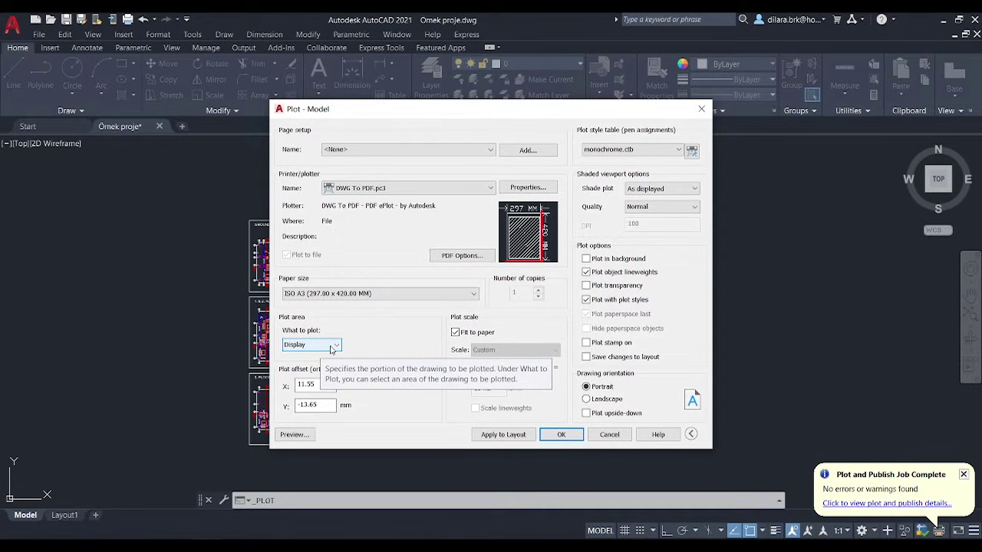
Set the plot area to a Window from the Ground Floor frame's top-left to bottom-right corner.
left_click(333, 346)
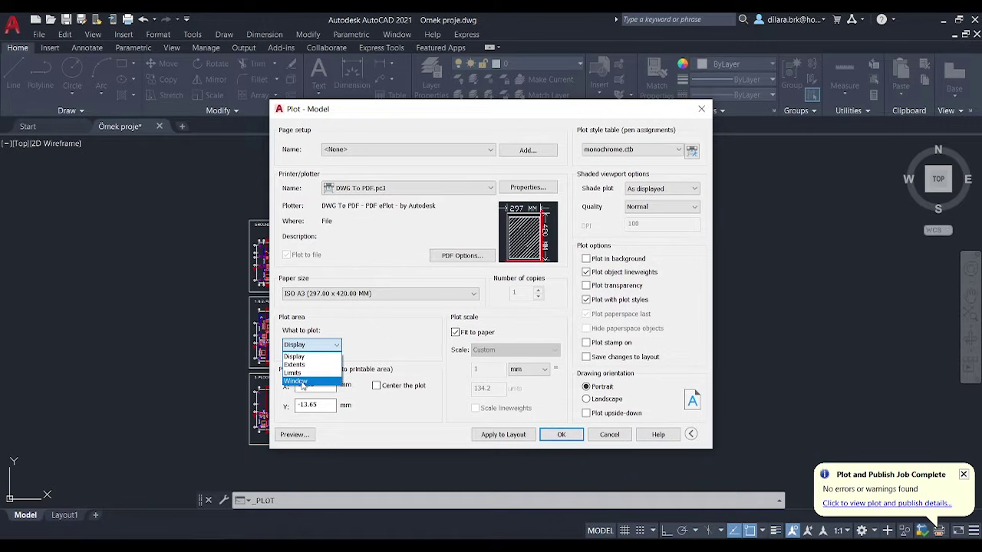
left_click(299, 381)
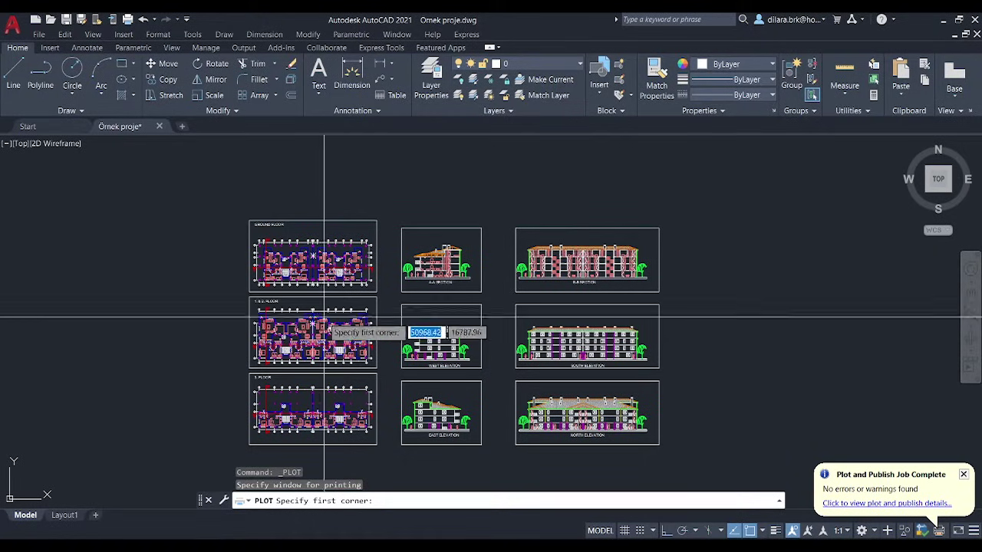
scroll(234, 230, "up", 3)
scroll(232, 224, "down", 1)
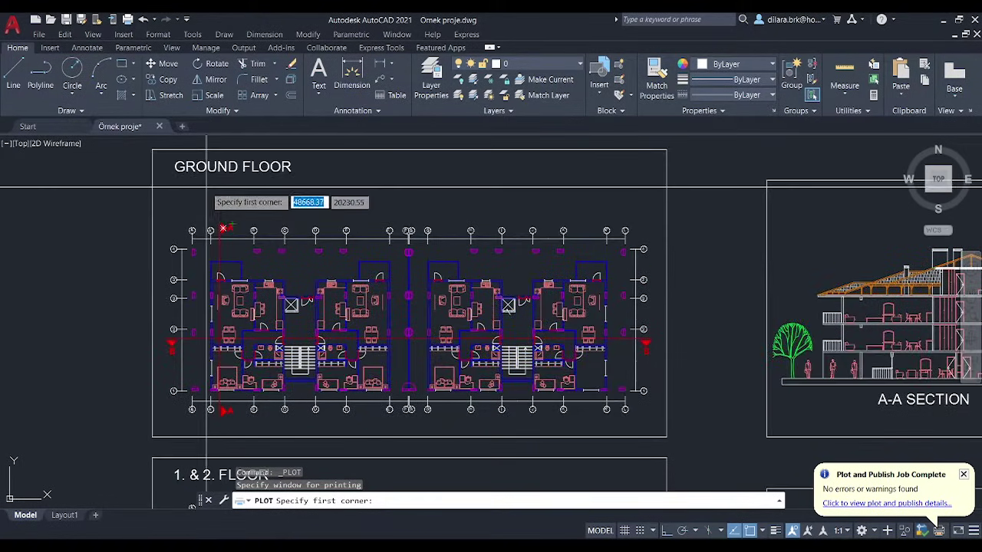
scroll(214, 193, "down", 2)
left_click(170, 162)
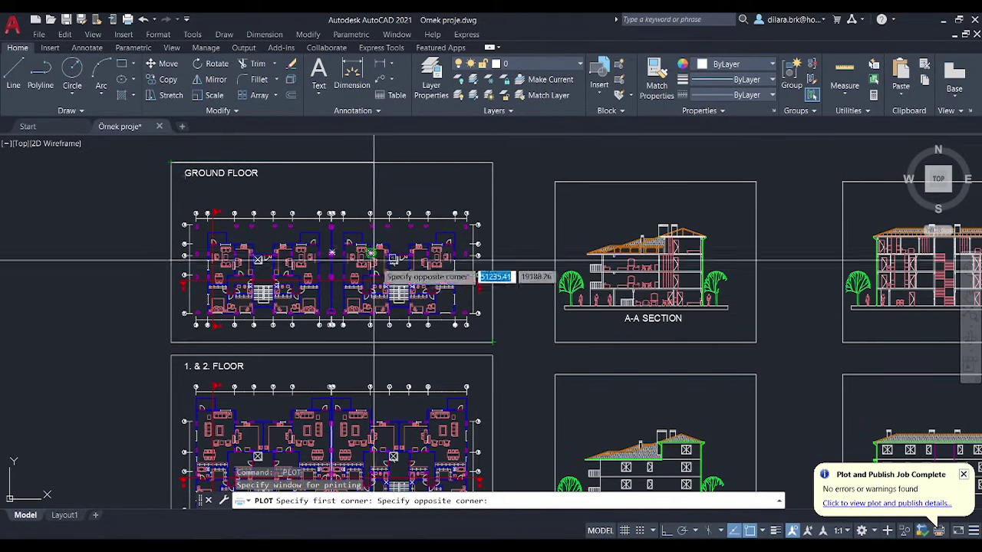
left_click(485, 341)
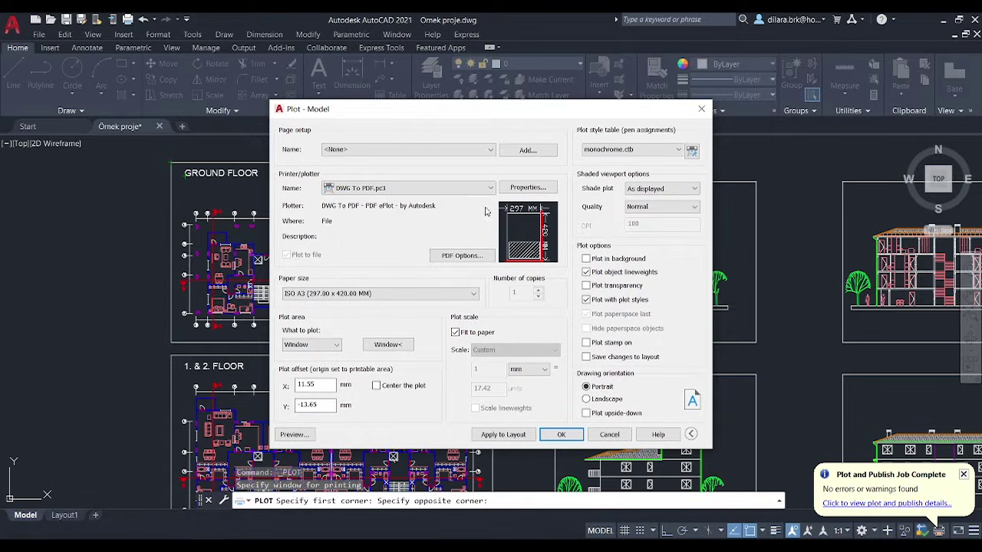
Centre the plot on the A3 sheet and set drawing orientation to Landscape.
mouse_move(527, 231)
left_click(377, 385)
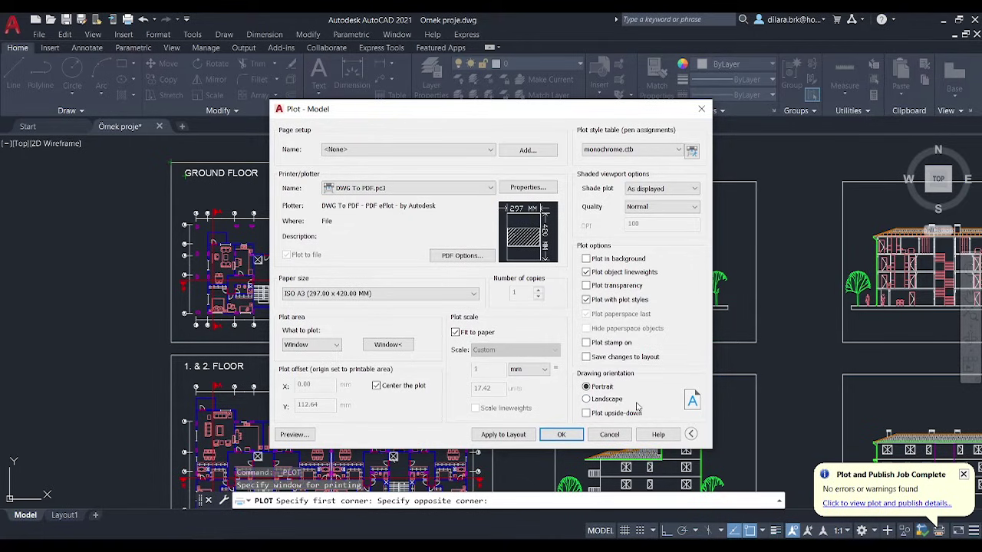
left_click(690, 435)
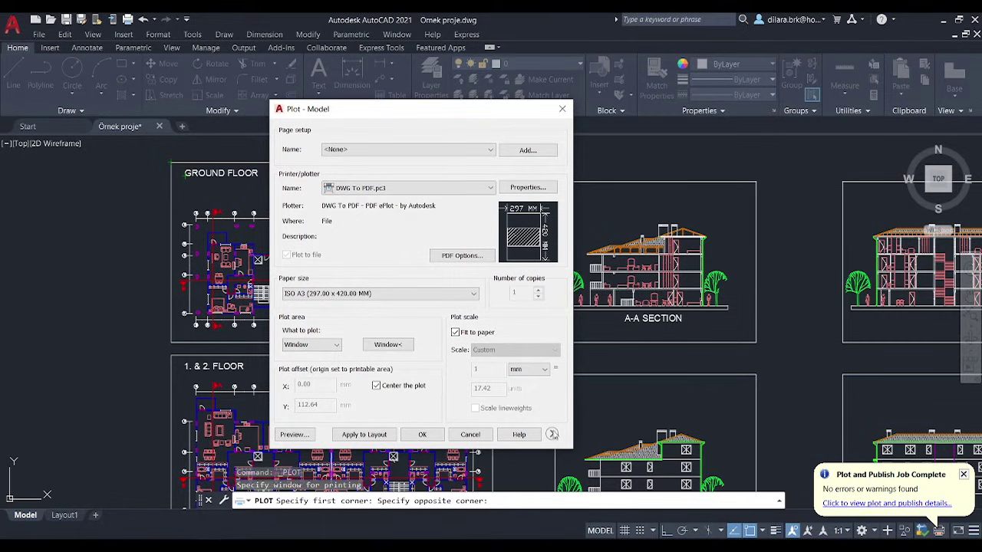
left_click(552, 434)
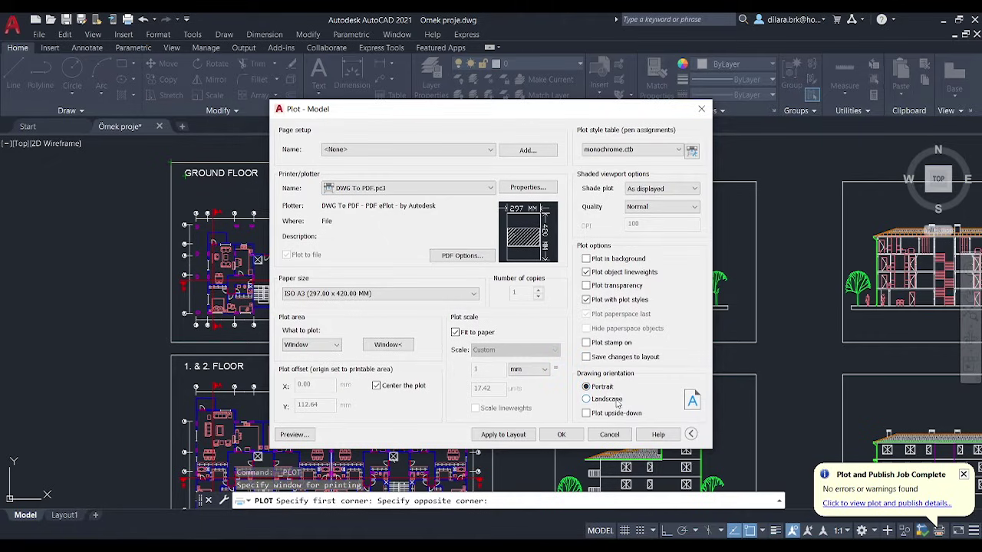
left_click(614, 400)
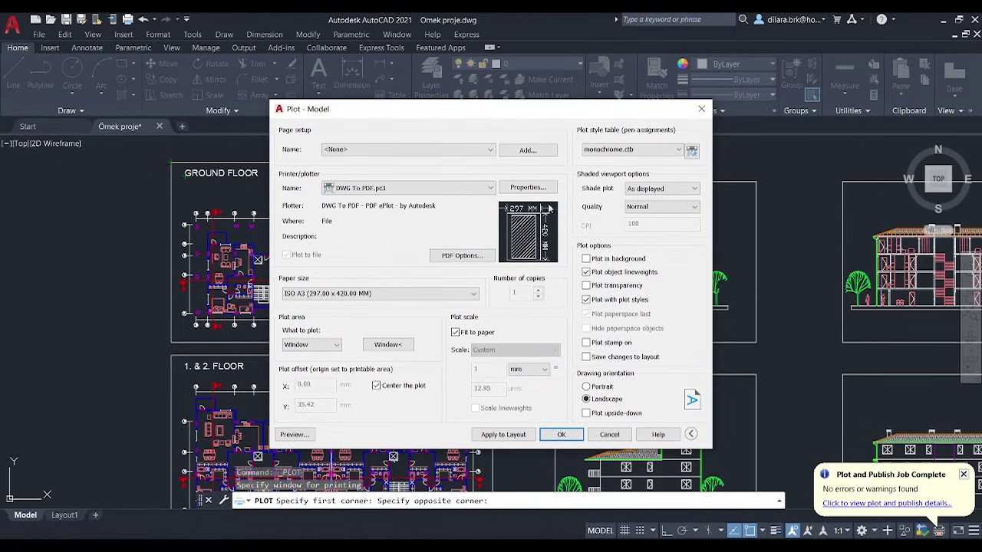
left_click(601, 387)
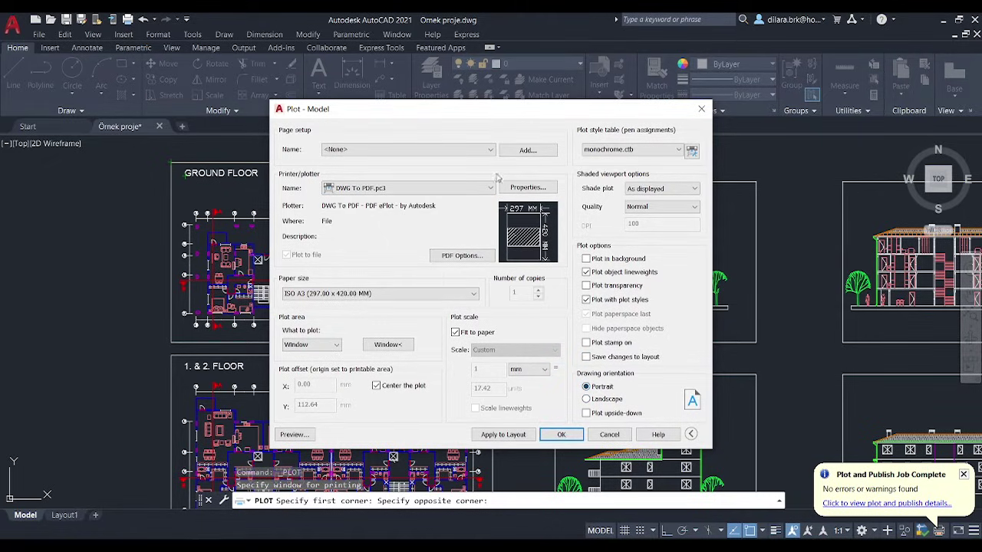
left_click(606, 399)
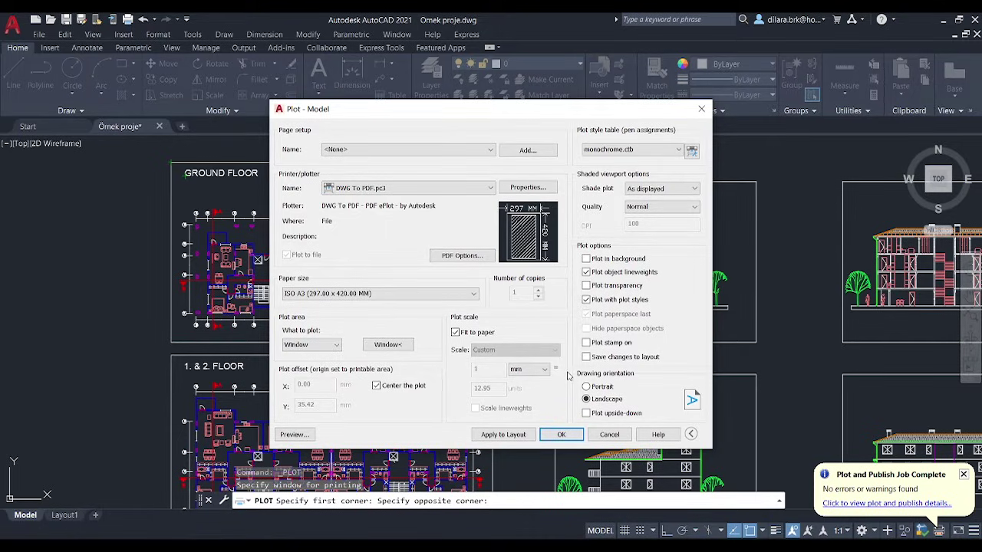
Turn off Fit to paper, enter a custom 1 mm = 100 units scale, and close the dialog.
left_click(458, 334)
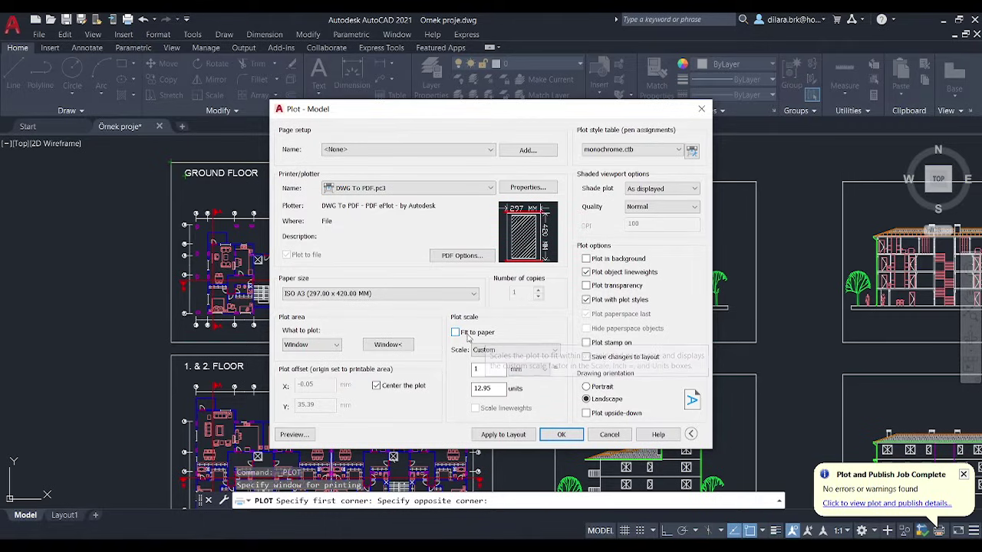
left_click(455, 334)
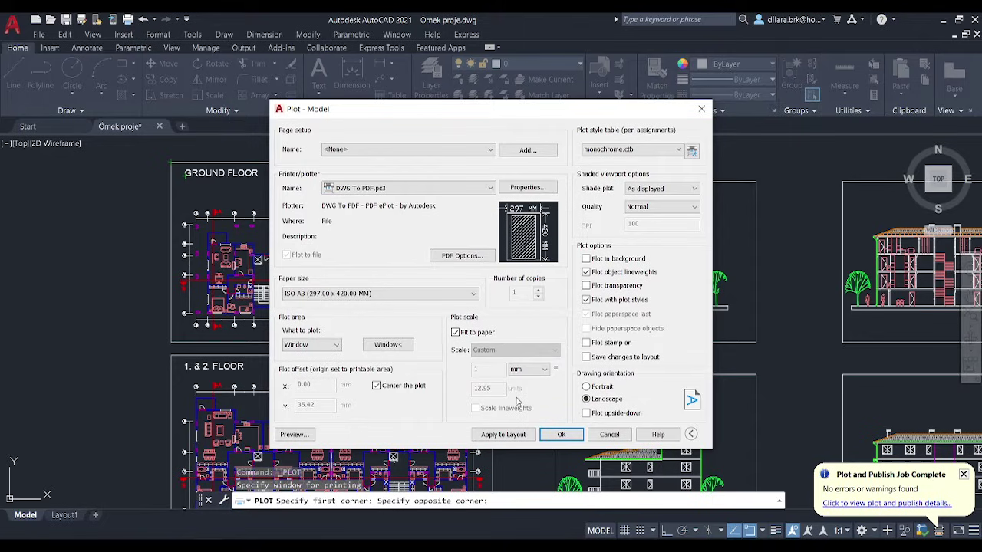
left_click(455, 332)
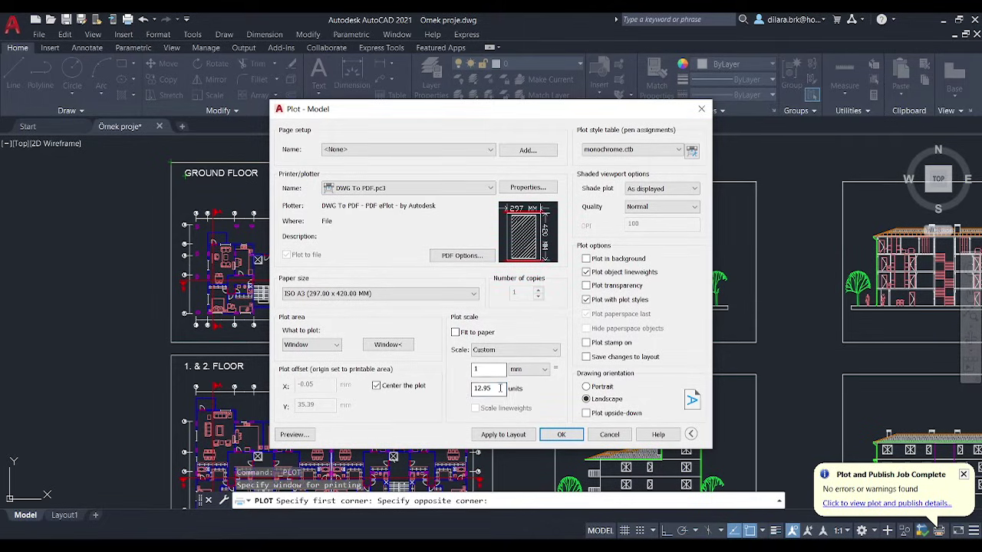
double_click(499, 388)
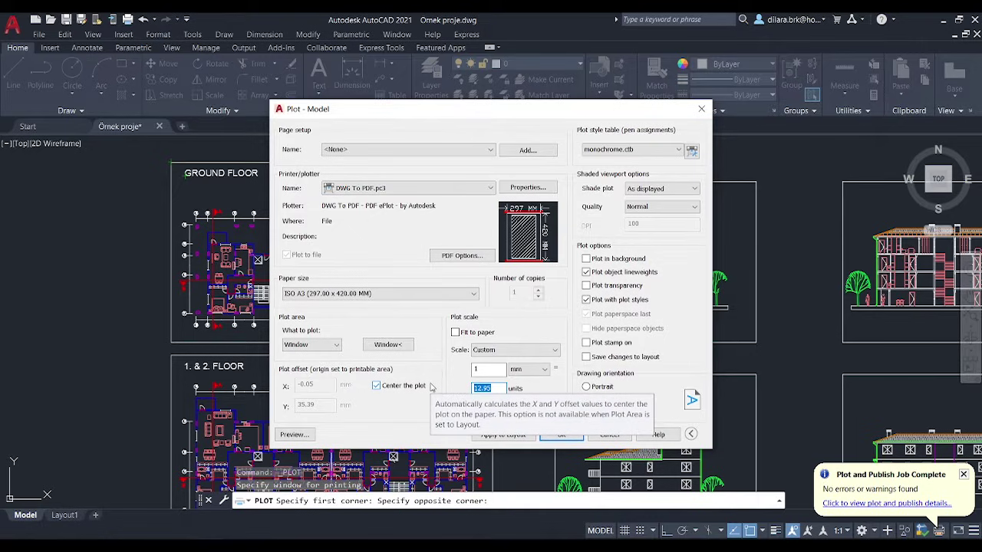
type("100")
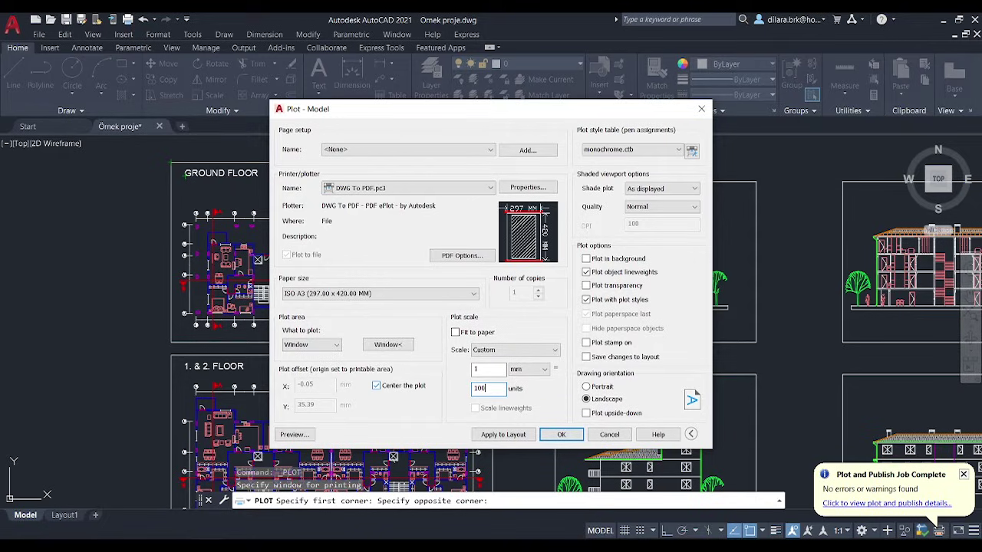
left_click(598, 434)
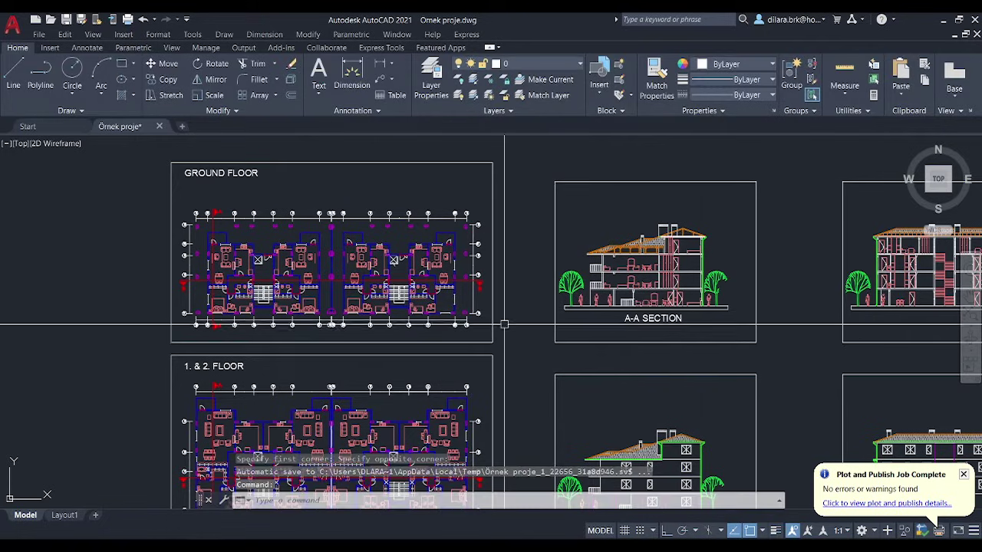
Keep Centimeters as the insertion scale in the UN Drawing Units dialog.
type("UN")
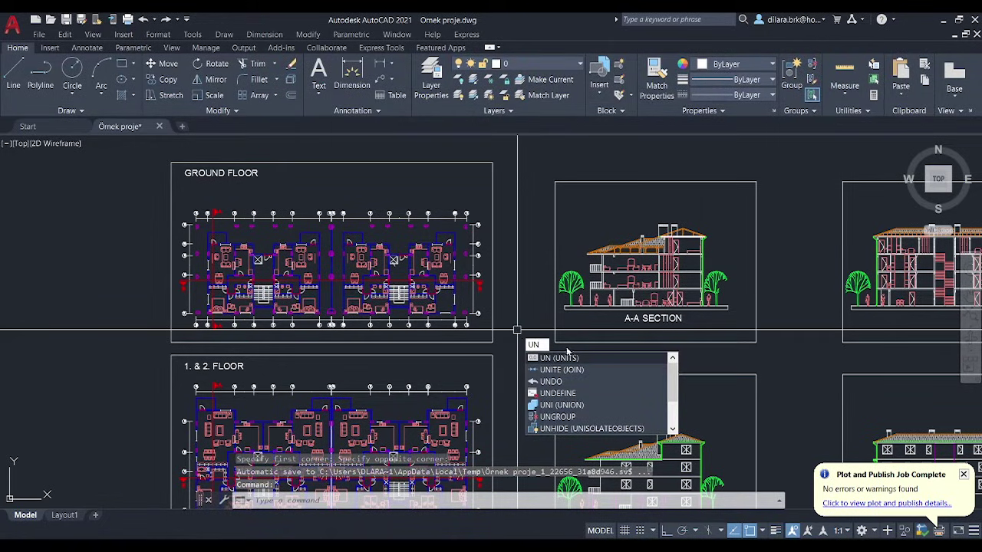
key("Return")
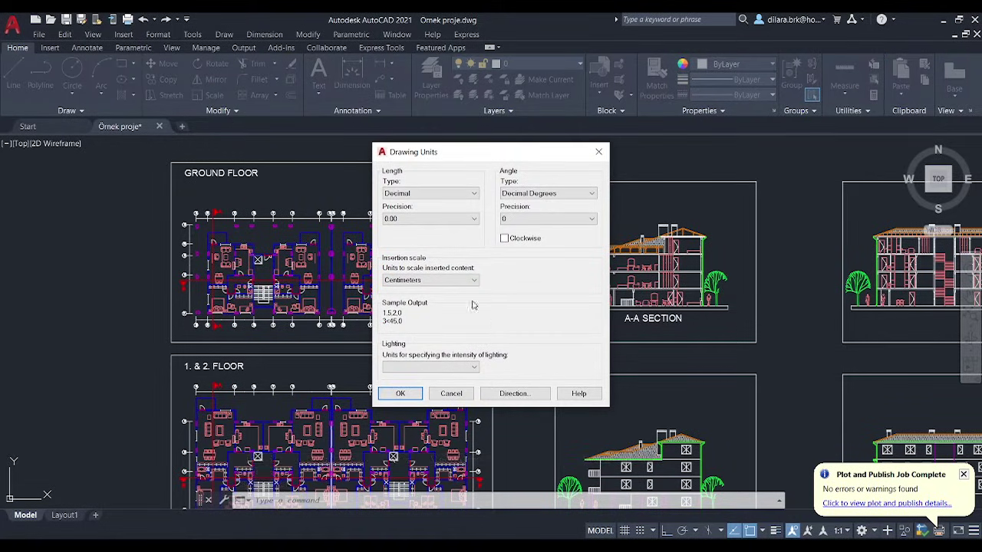
left_click(428, 281)
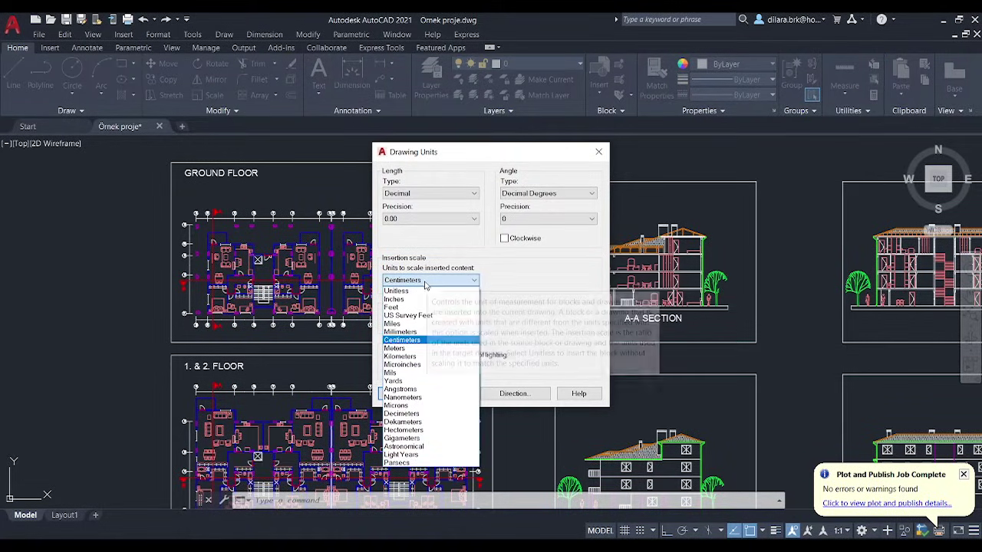
left_click(411, 282)
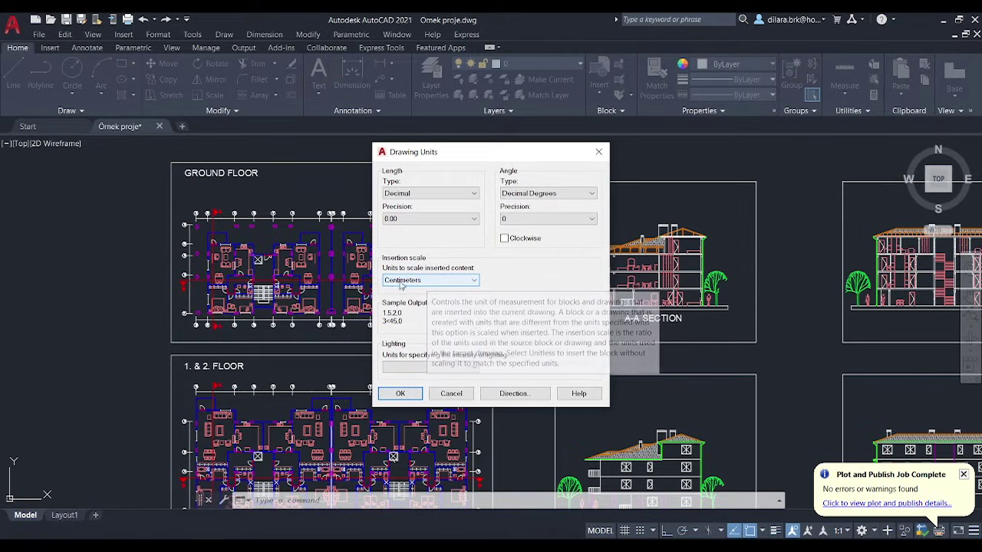
left_click(451, 394)
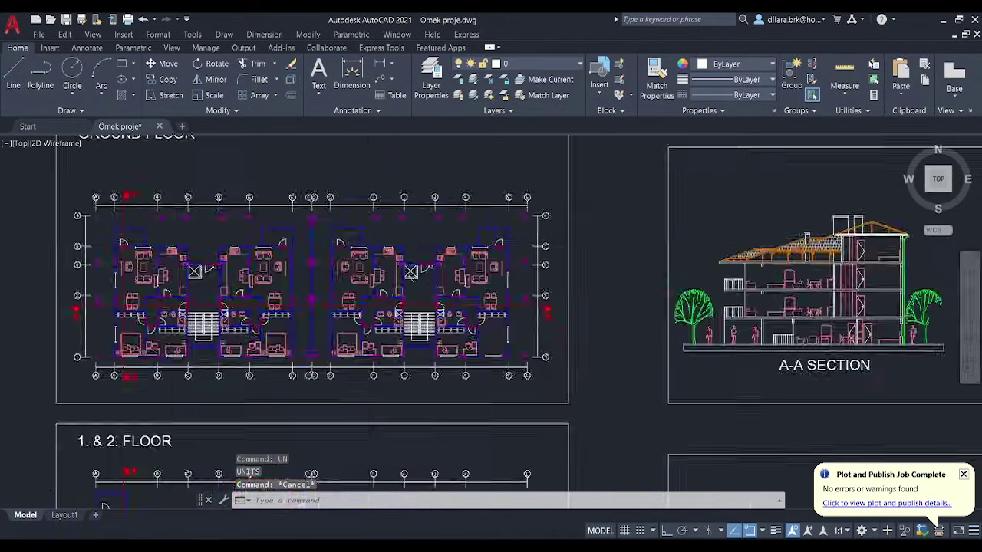
Start and cancel a trial line, zoom out, and reopen the Plot dialog with PLOT.
scroll(414, 263, "up", 10)
type("l")
key("Return")
left_click(410, 263)
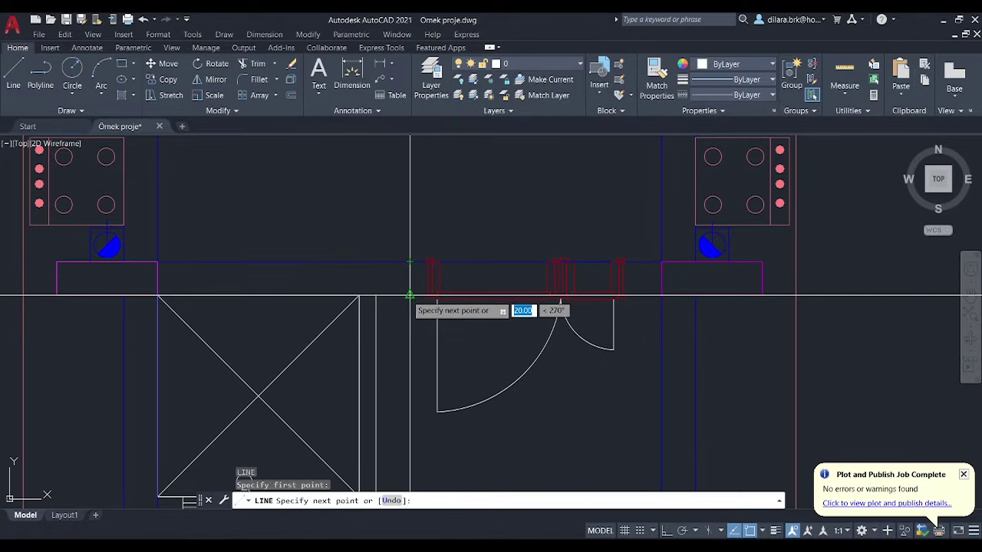
key("Escape")
scroll(409, 294, "down", 5)
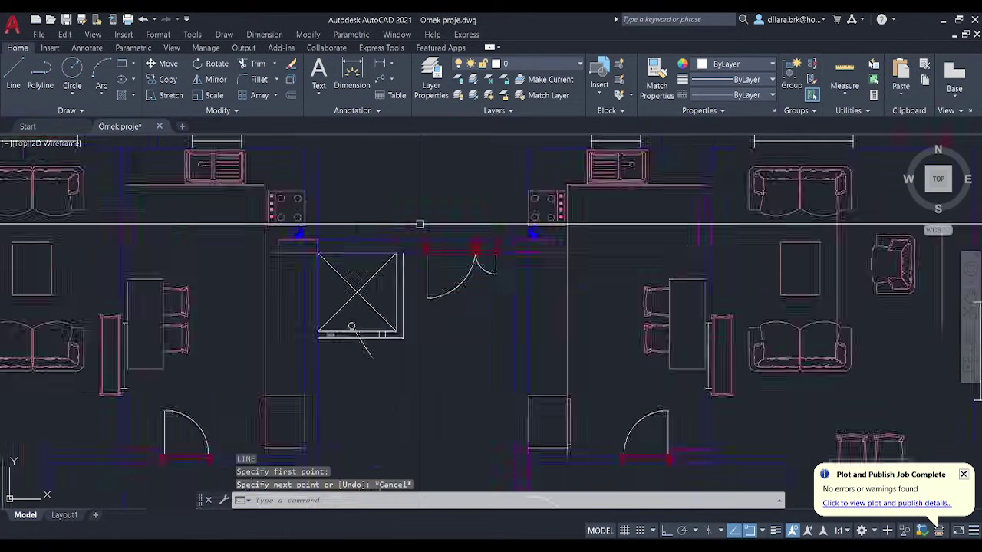
scroll(417, 245, "down", 5)
scroll(460, 307, "down", 3)
scroll(486, 368, "down", 2)
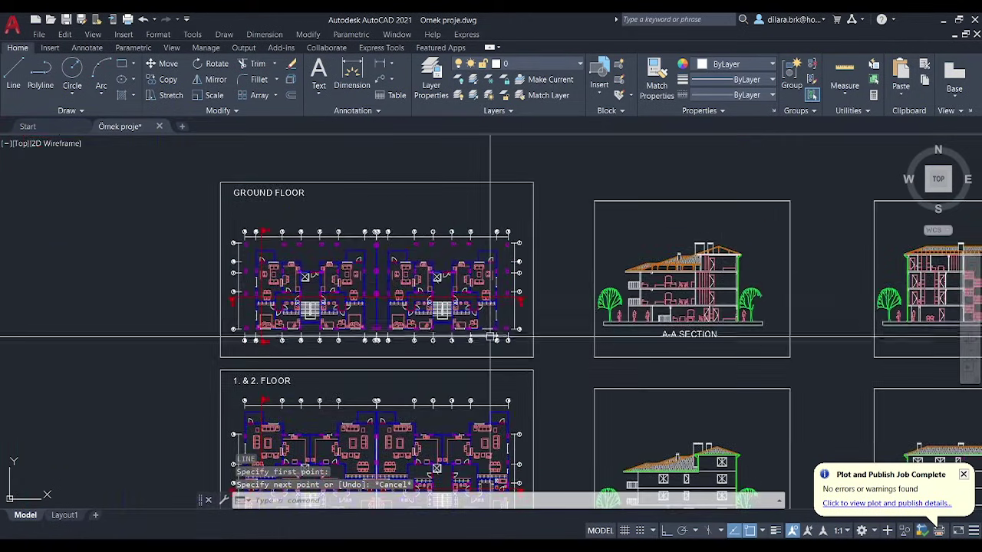
middle_click_drag(487, 368, 505, 380)
type("plot")
key("Return")
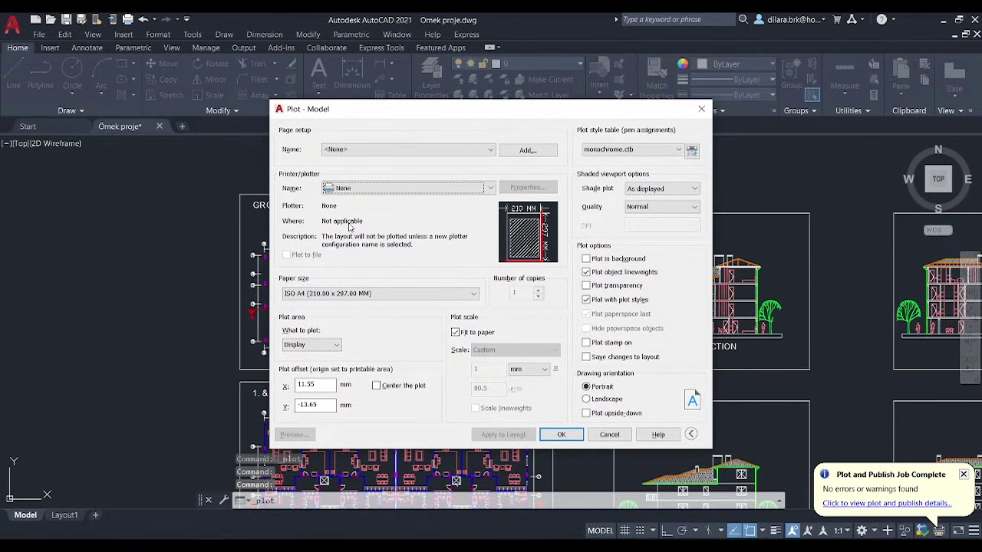
Set the plot area to a Window around the ground floor plan frame.
left_click(311, 344)
left_click(307, 382)
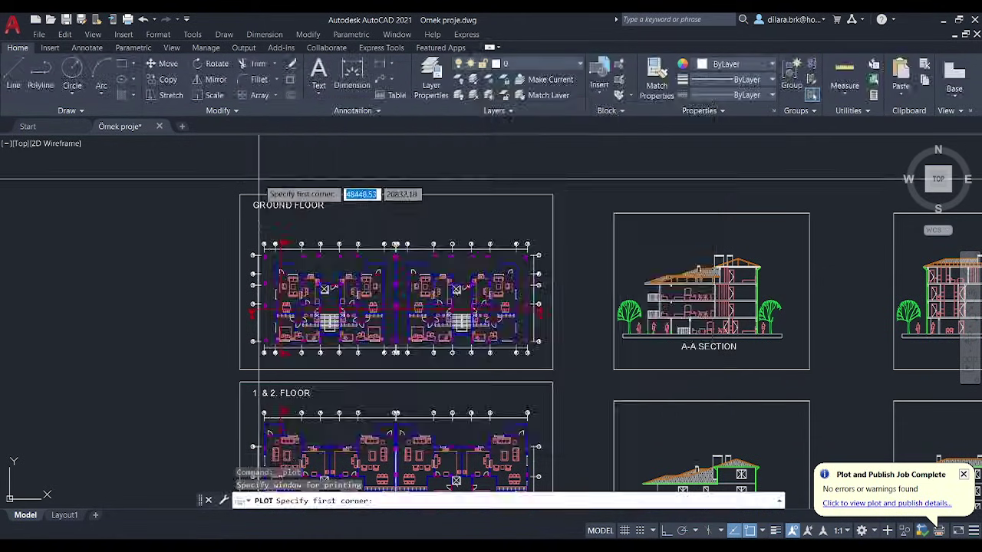
left_click(240, 194)
left_click(552, 370)
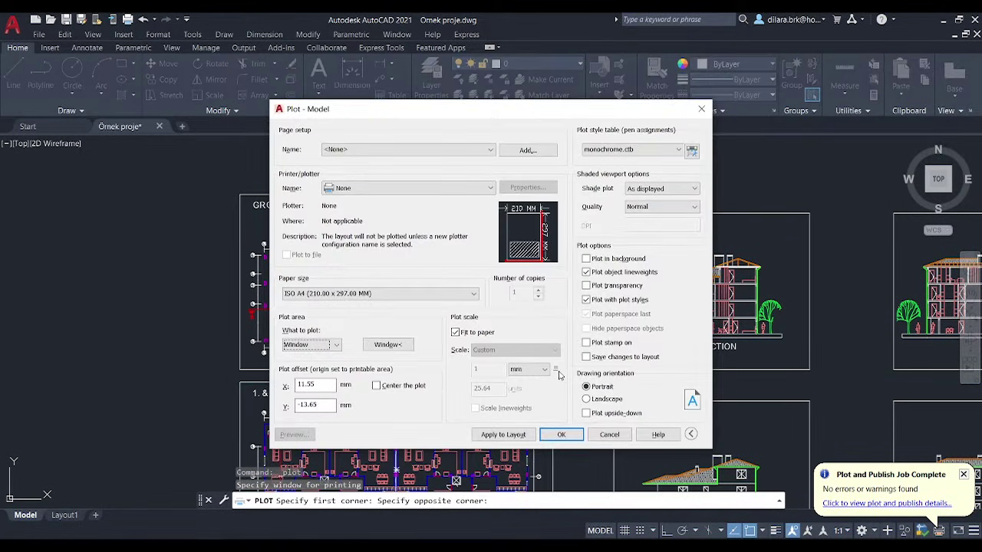
Centre the plot in Landscape on ISO A3, with Fit to paper off and millimetre units.
left_click(377, 386)
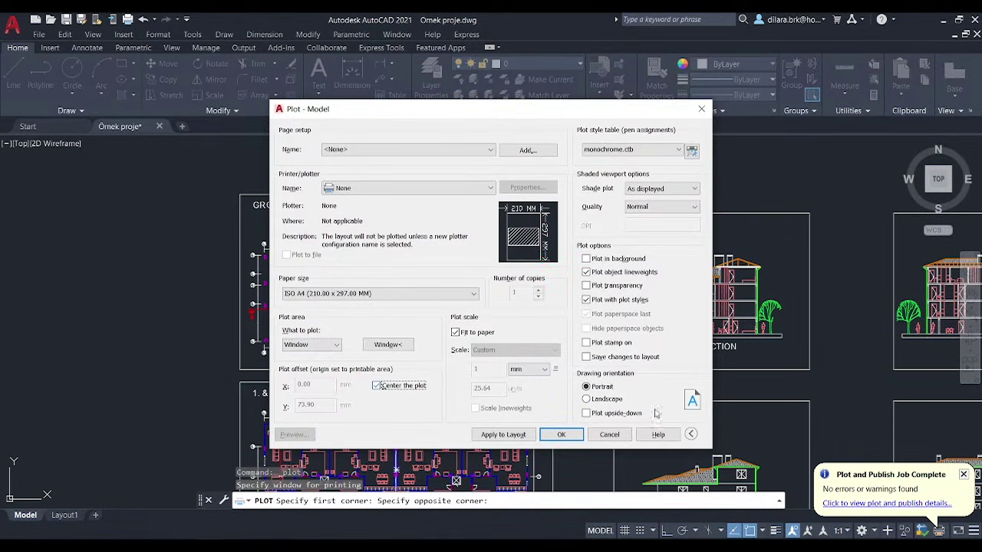
left_click(586, 399)
left_click(352, 293)
left_click(321, 363)
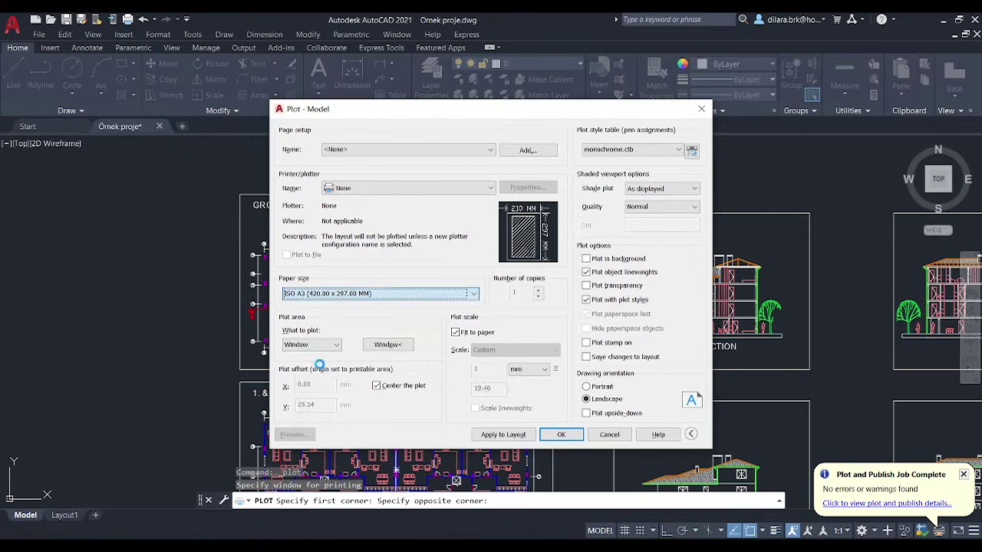
left_click(456, 332)
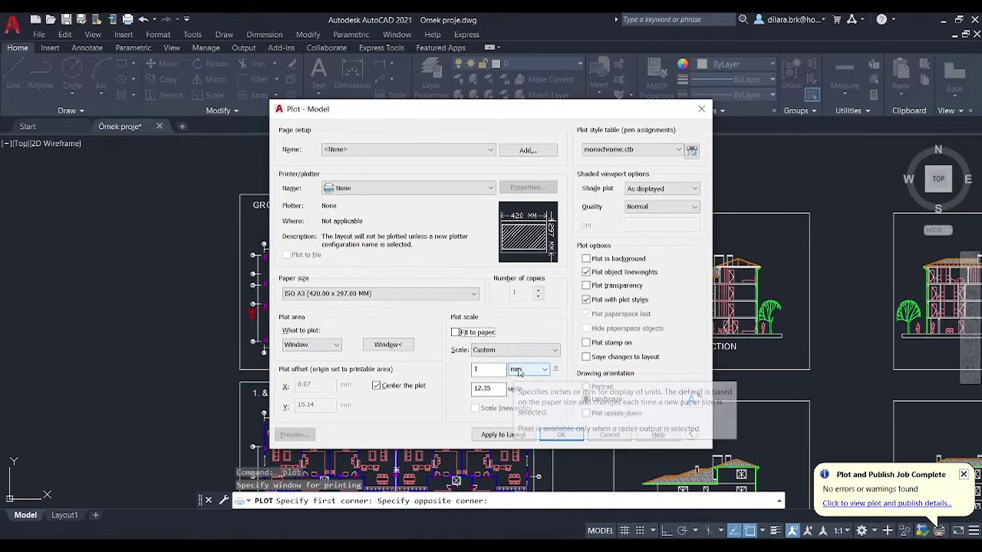
left_click(542, 371)
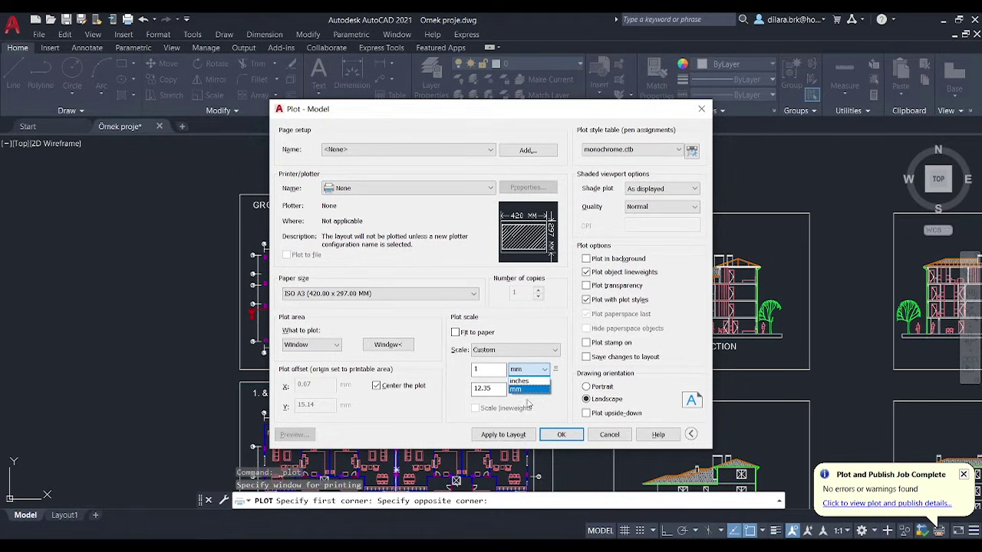
left_click(536, 391)
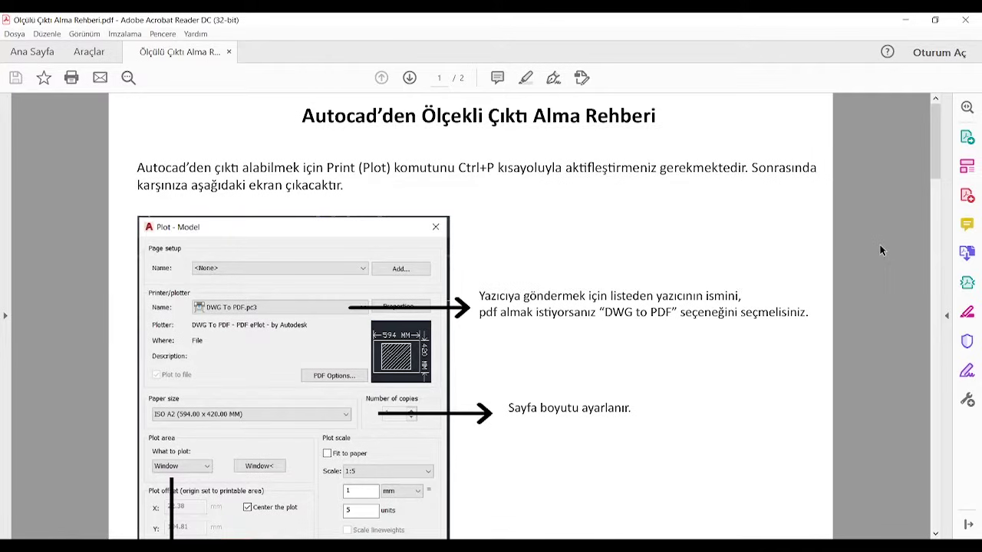
Scroll the Acrobat plotting guide down to page 2's centimetre-unit scale table.
scroll(885, 244, "down", 2)
scroll(884, 245, "down", 4)
scroll(883, 246, "down", 4)
scroll(883, 246, "down", 1)
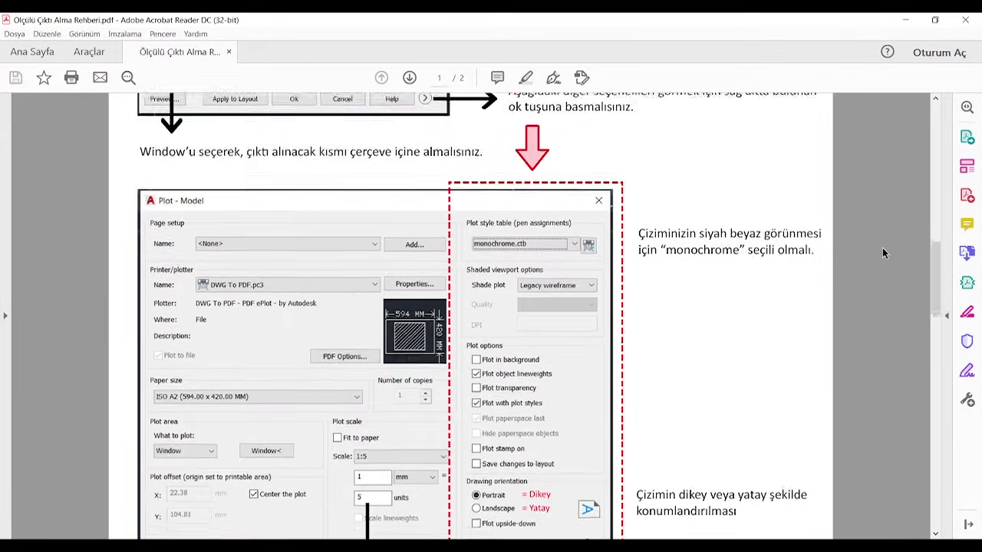
scroll(882, 248, "down", 5)
scroll(882, 248, "down", 4)
scroll(882, 247, "down", 2)
scroll(882, 247, "down", 3)
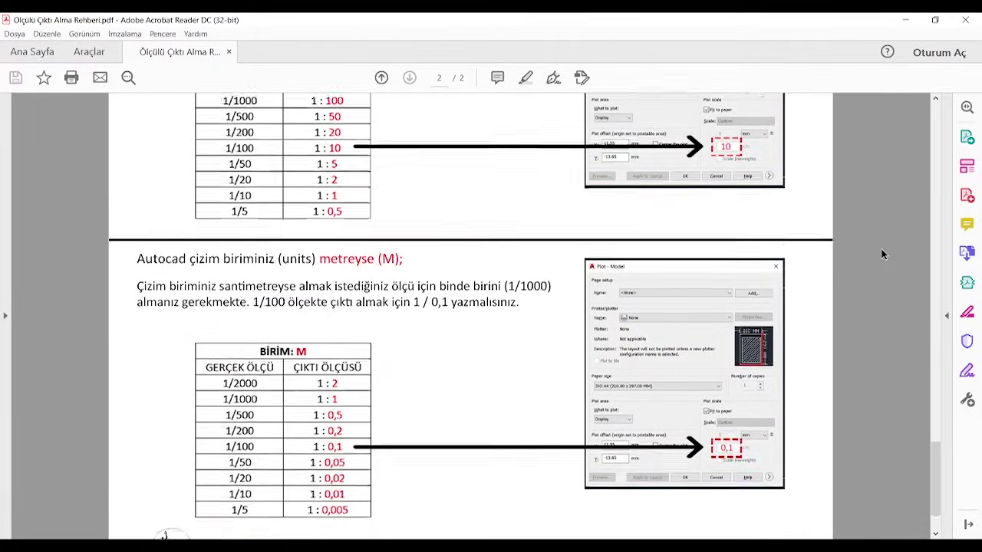
scroll(882, 247, "down", 1)
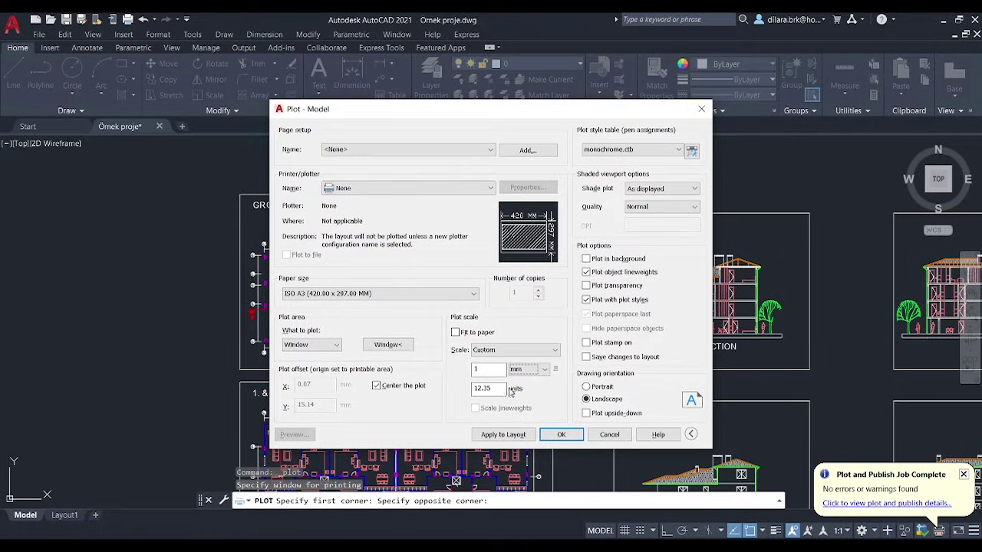
Set the plot scale to 1 mm = 20 units (1:20).
double_click(500, 389)
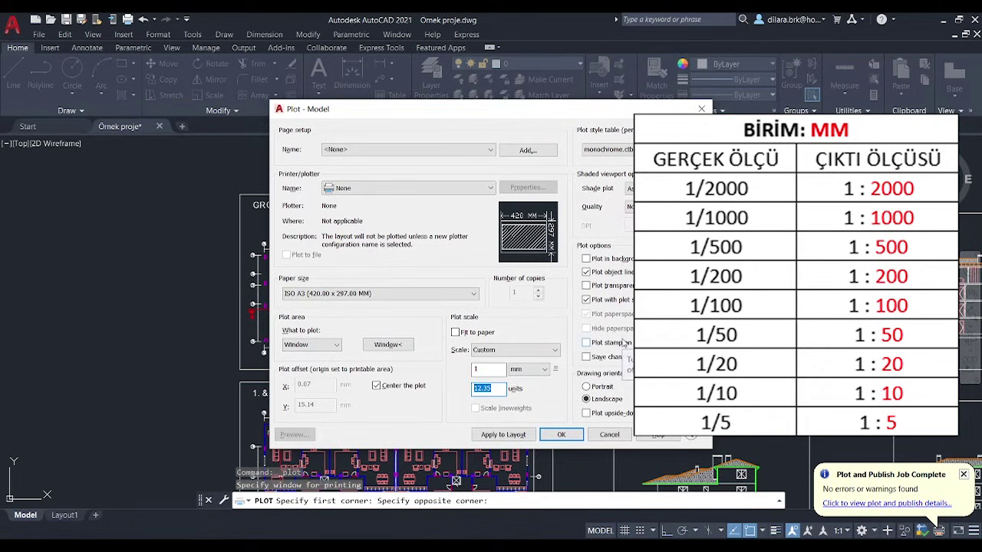
type("100")
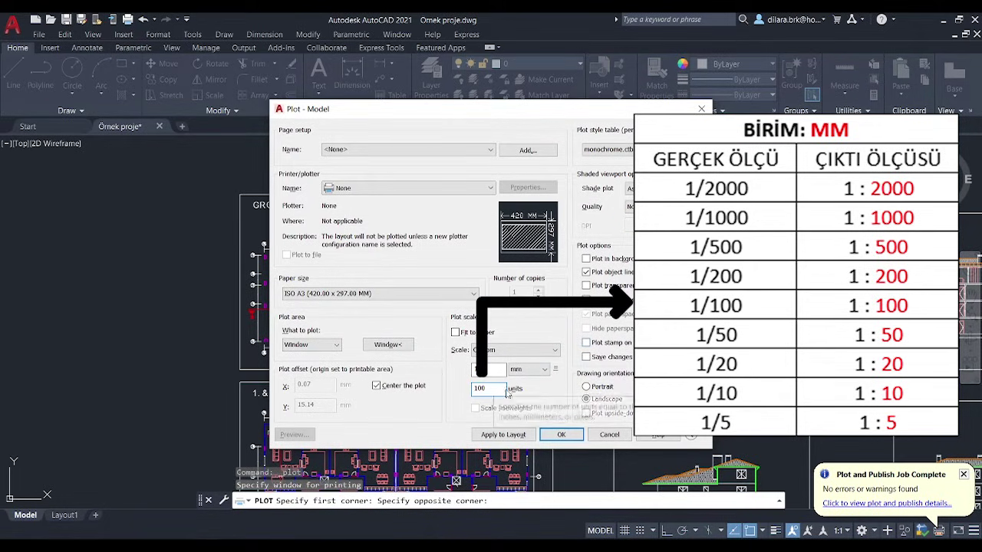
double_click(501, 390)
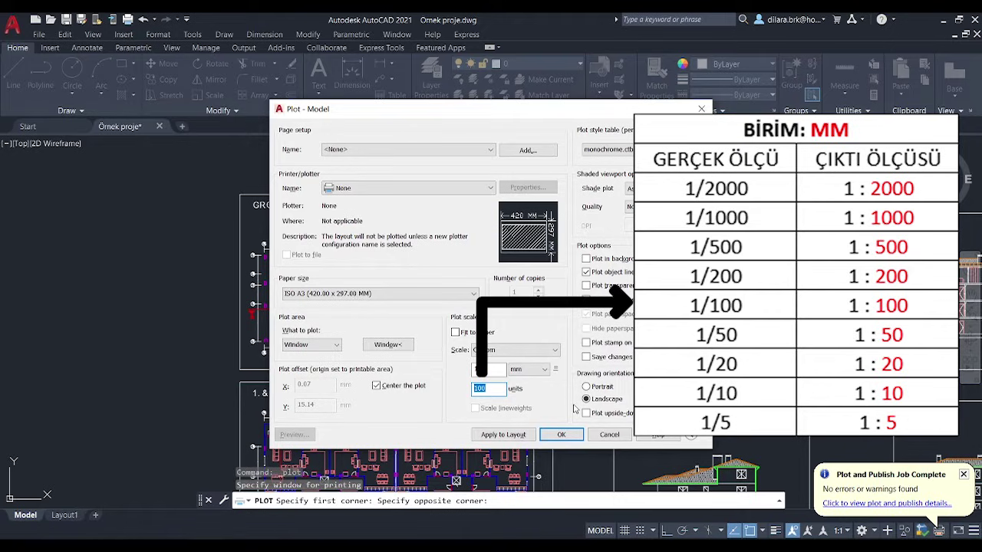
type("20")
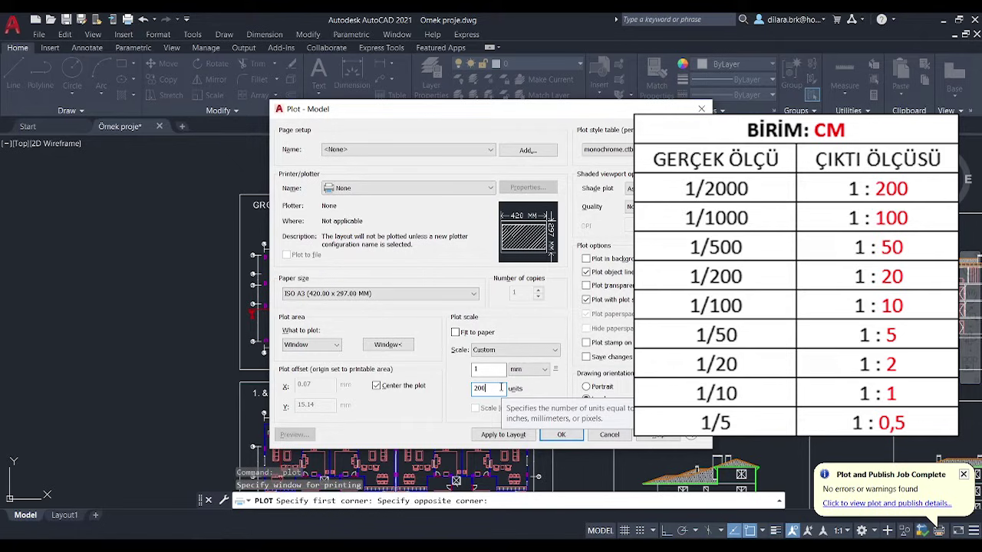
key("BackSpace")
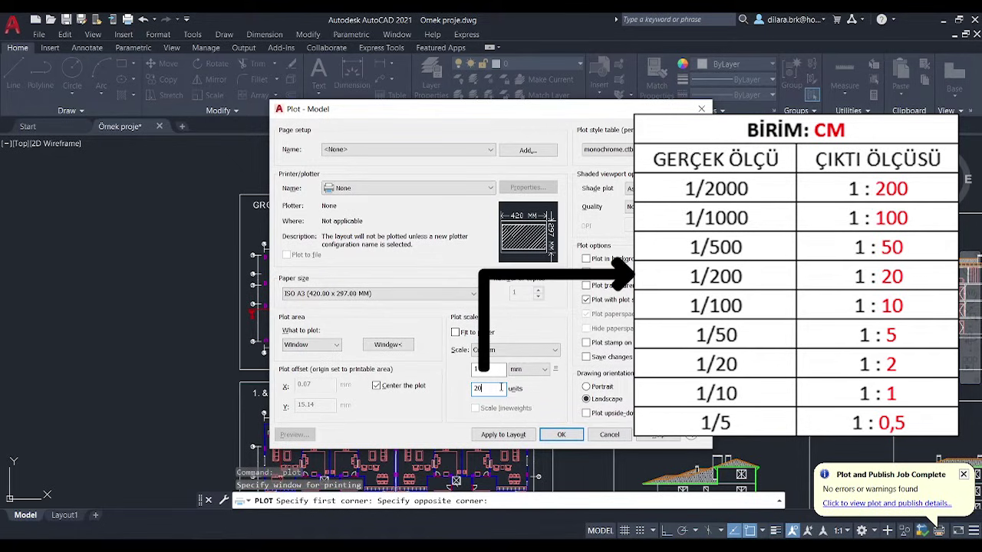
left_click(496, 373)
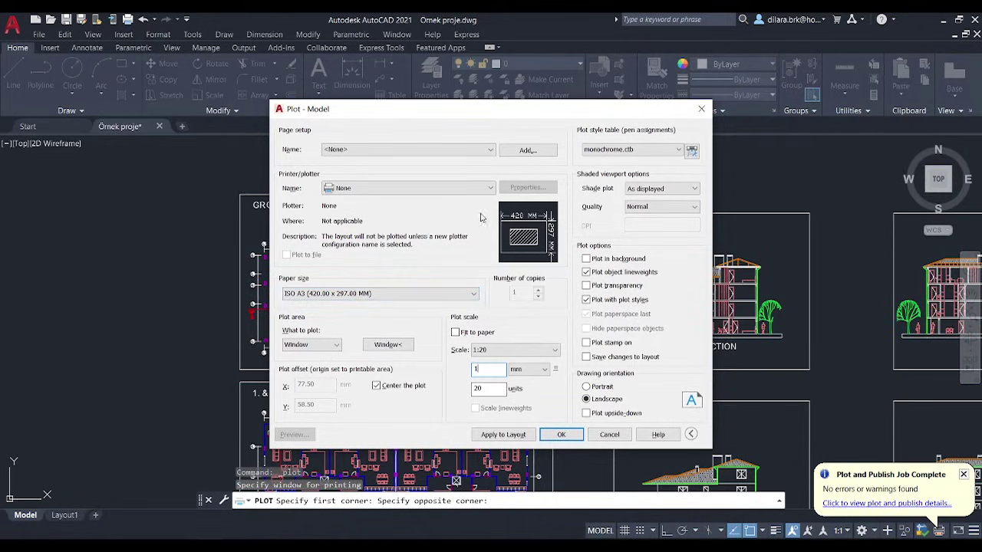
Set the plot to ISO A4 (297 x 210 MM) paper at 1:10, 1 mm to 10 units.
left_click(380, 293)
left_click(372, 329)
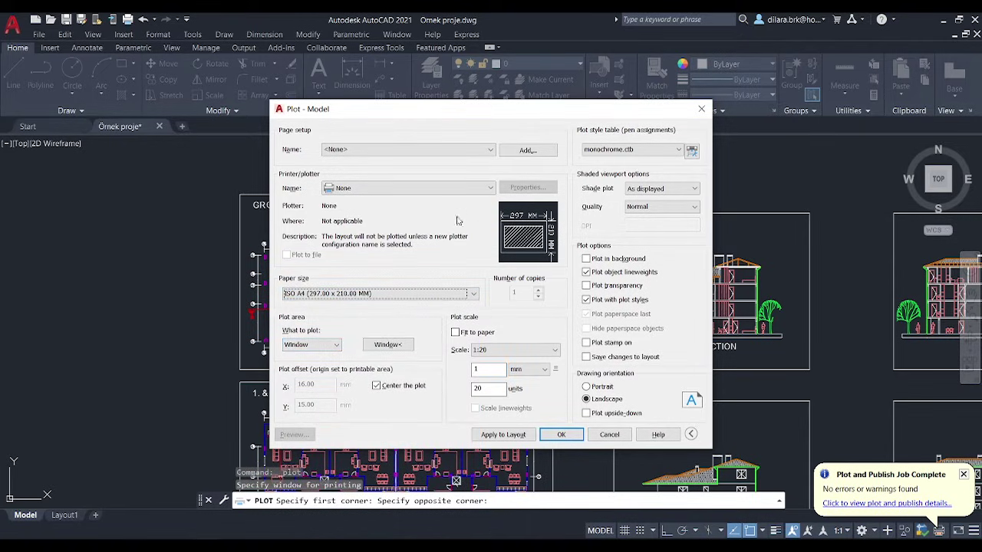
double_click(477, 388)
type("1")
type("0")
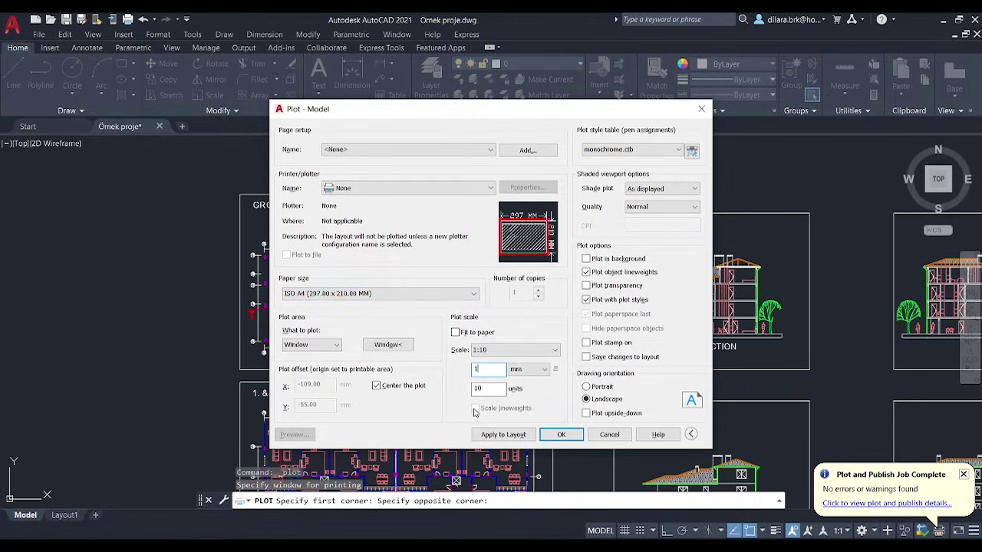
Select the DWG To PDF plotter and preview the A4 plot.
left_click(414, 188)
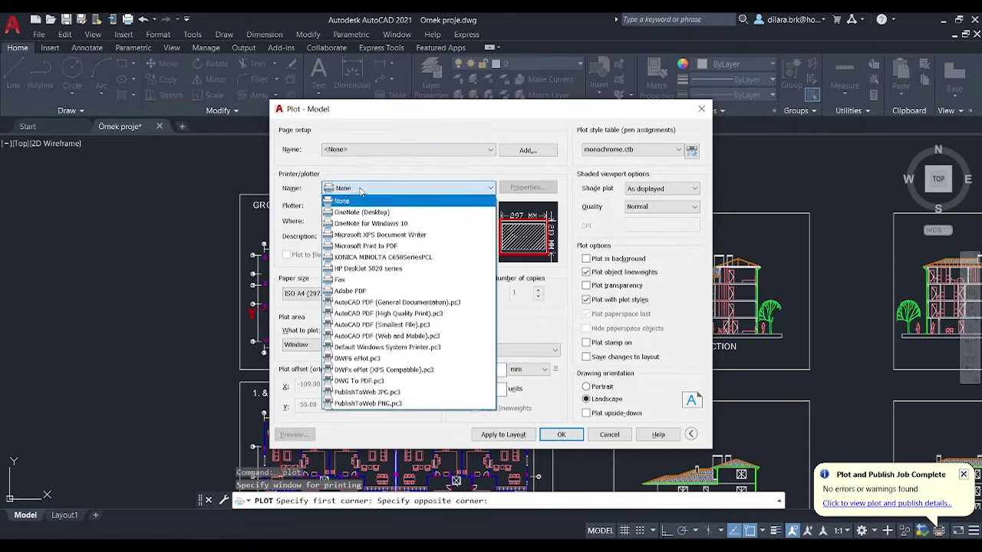
left_click(373, 380)
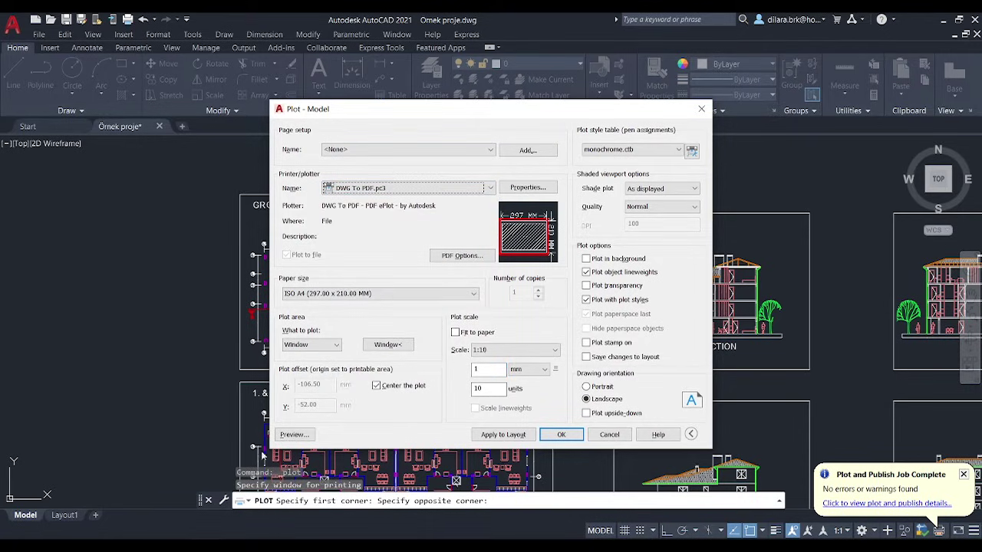
left_click(307, 439)
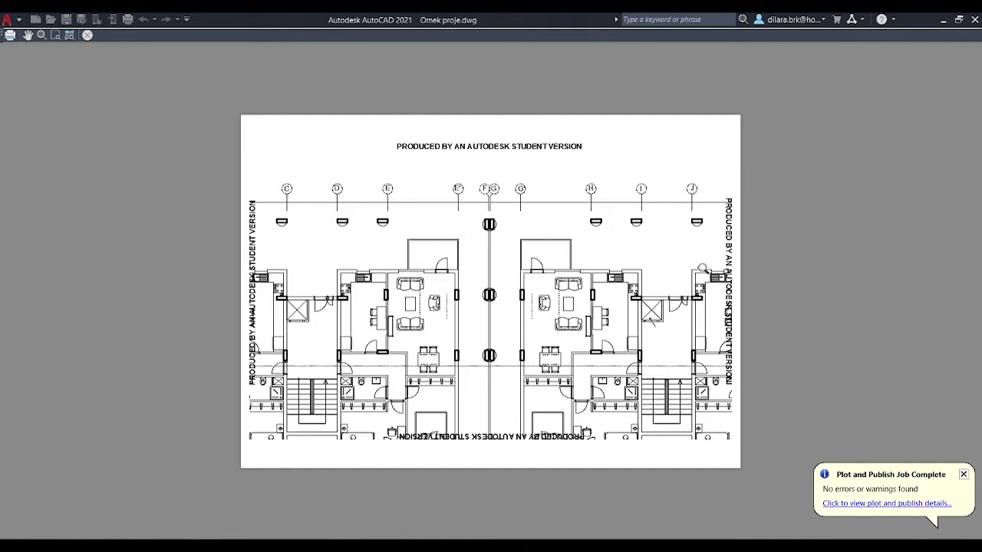
left_click(87, 35)
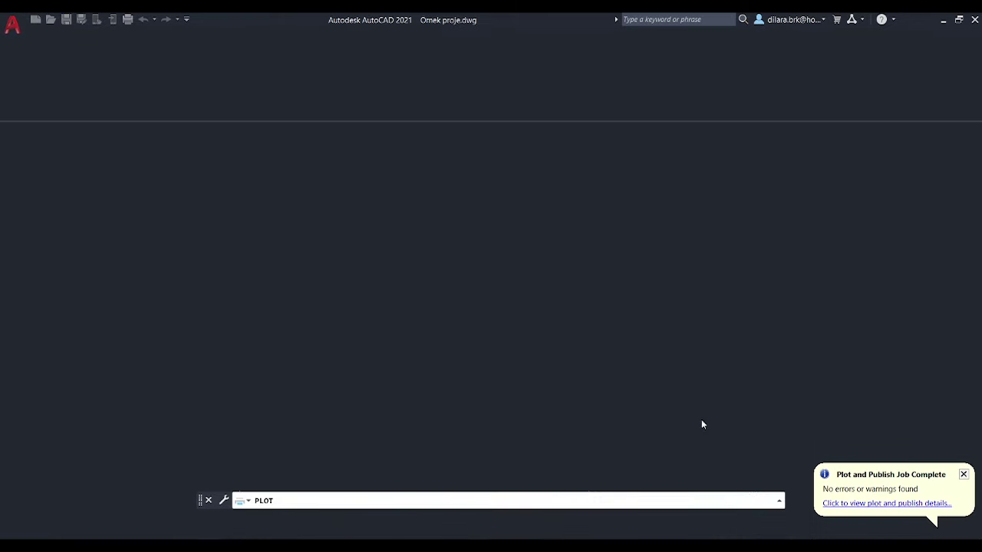
Switch the paper to ISO A3 (297 x 420 MM) and check the ground floor preview.
left_click(329, 299)
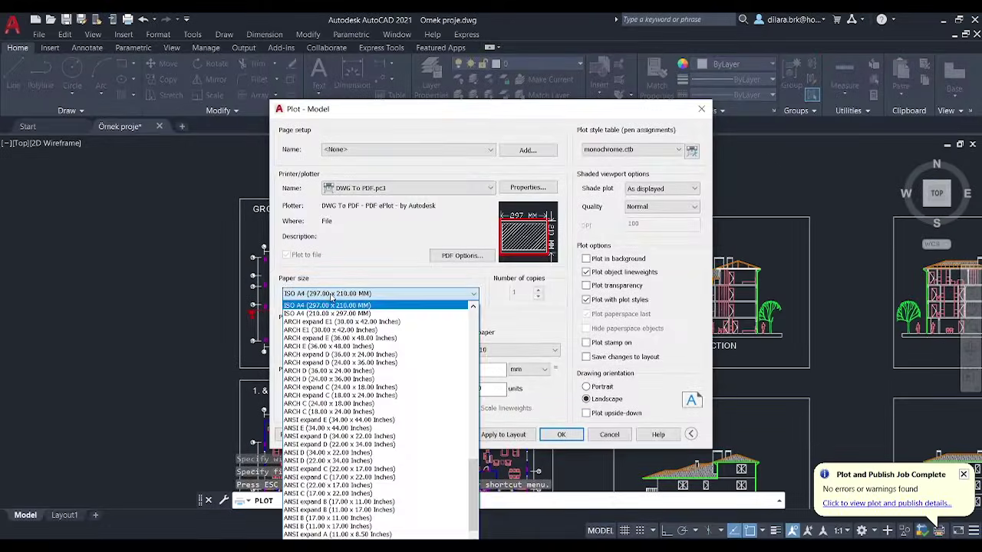
scroll(315, 329, "up", 1)
scroll(312, 330, "up", 1)
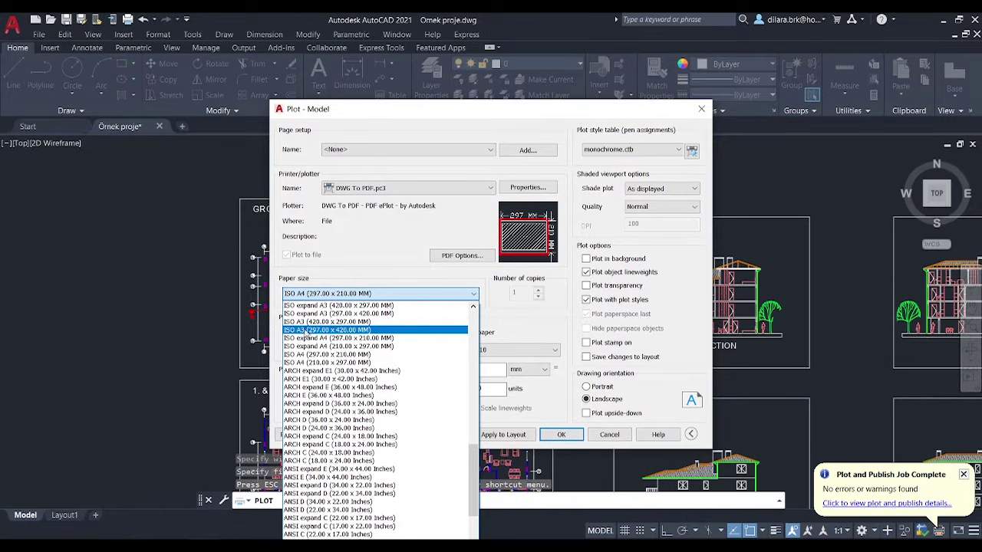
left_click(304, 331)
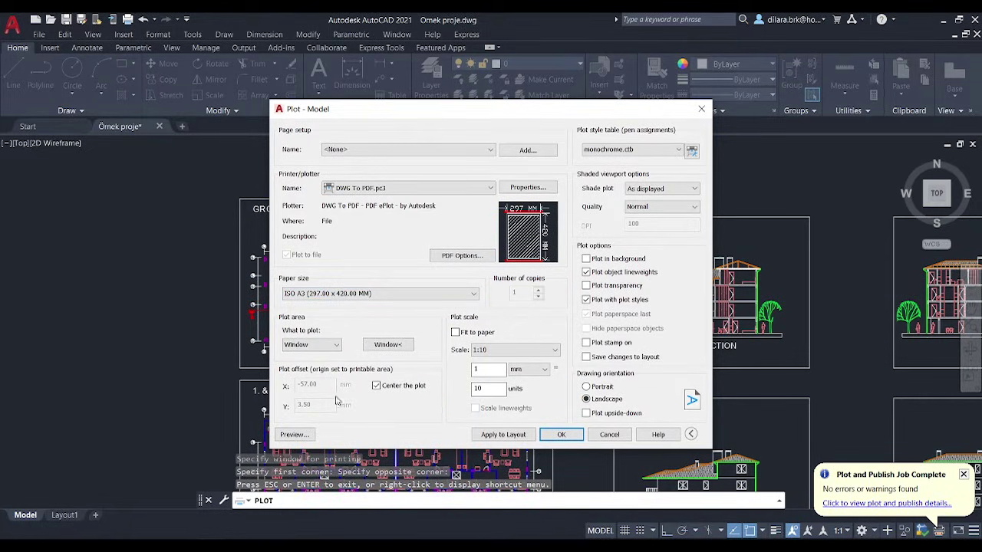
left_click(298, 434)
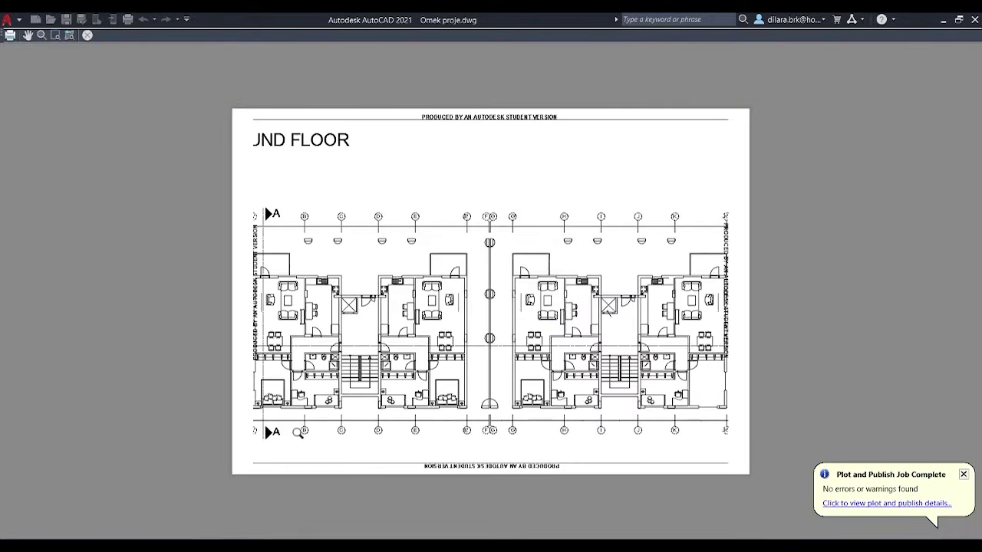
scroll(755, 349, "up", 3)
scroll(744, 336, "up", 3)
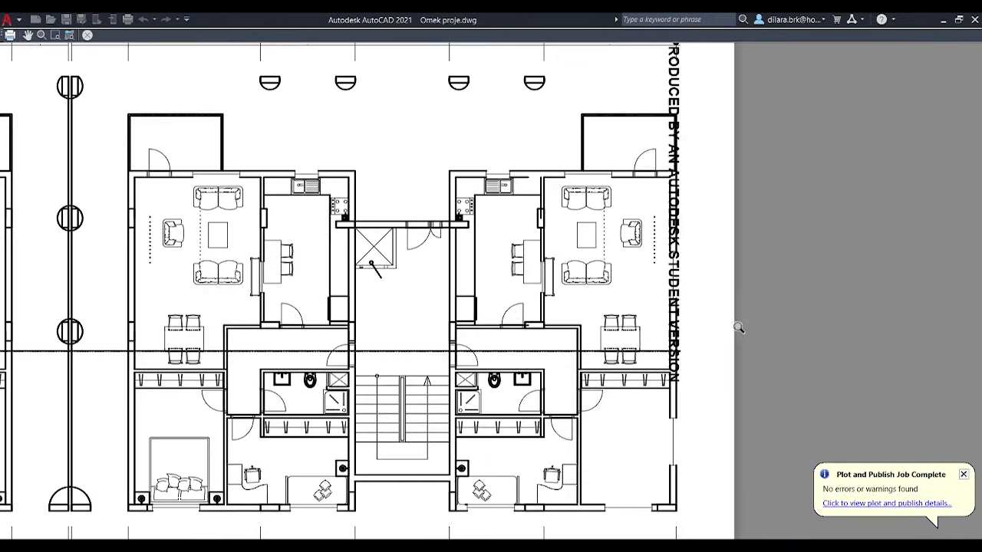
scroll(686, 167, "down", 10)
scroll(391, 288, "up", 5)
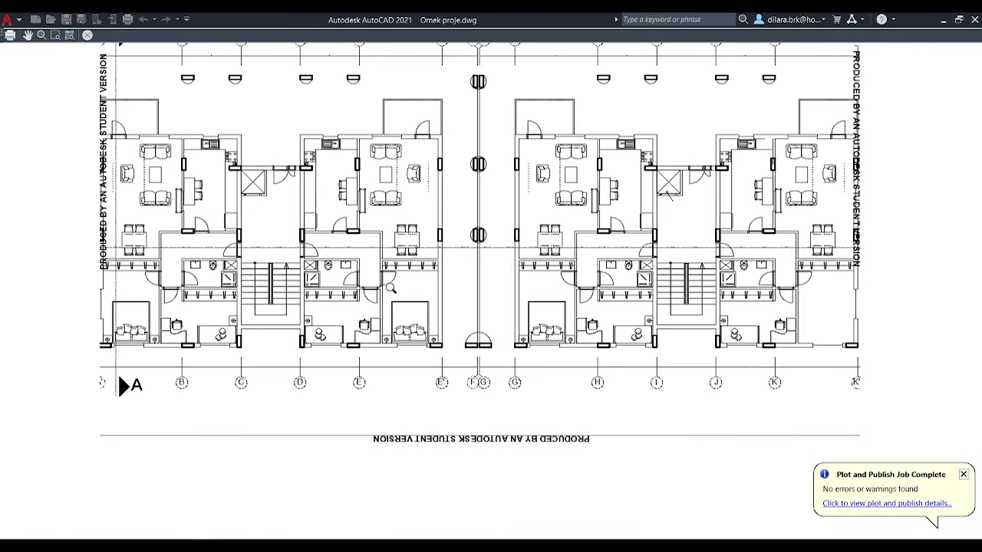
left_click(88, 35)
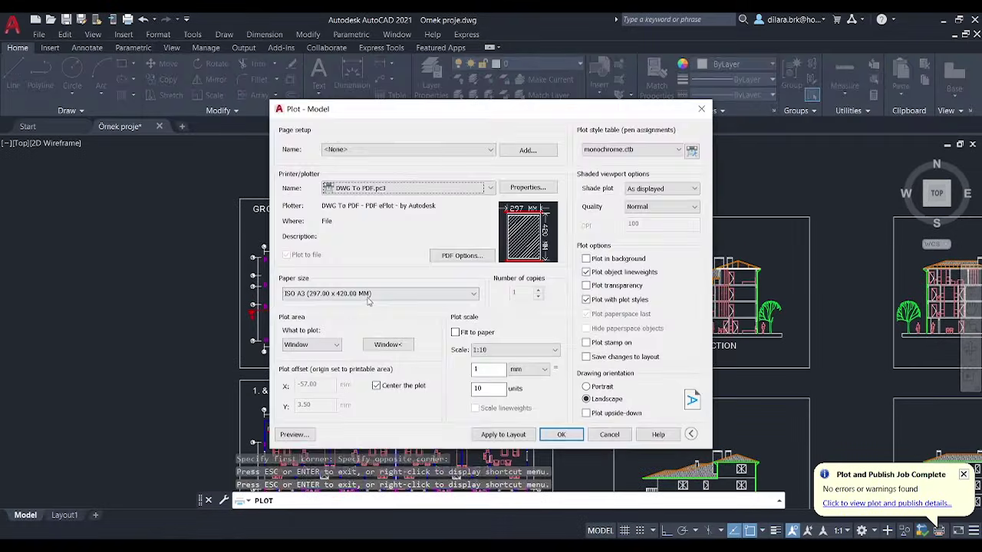
Change the paper to ISO A2 (420 x 594 MM) and check the 1:10 plot preview.
left_click(379, 293)
scroll(314, 328, "up", 1)
scroll(314, 328, "up", 2)
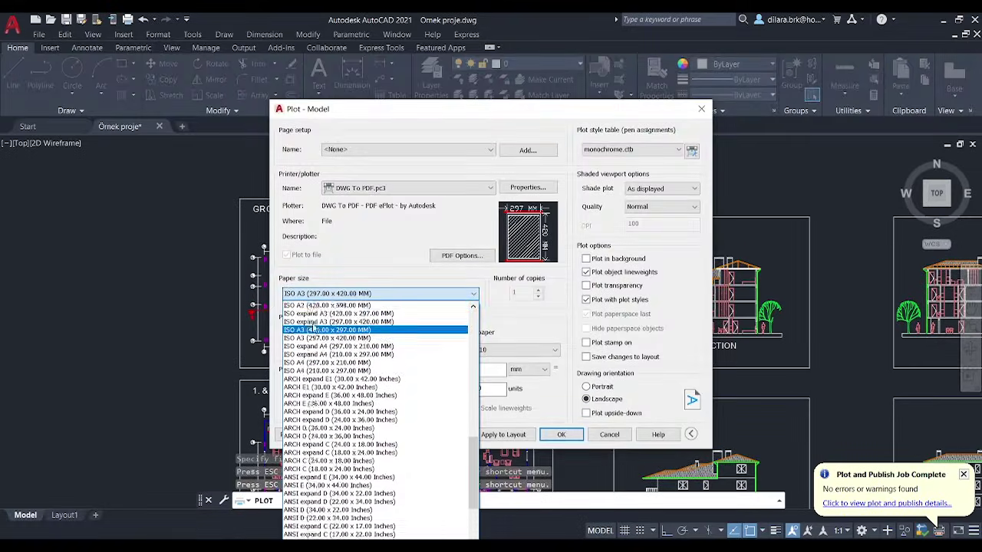
scroll(315, 327, "up", 1)
left_click(302, 327)
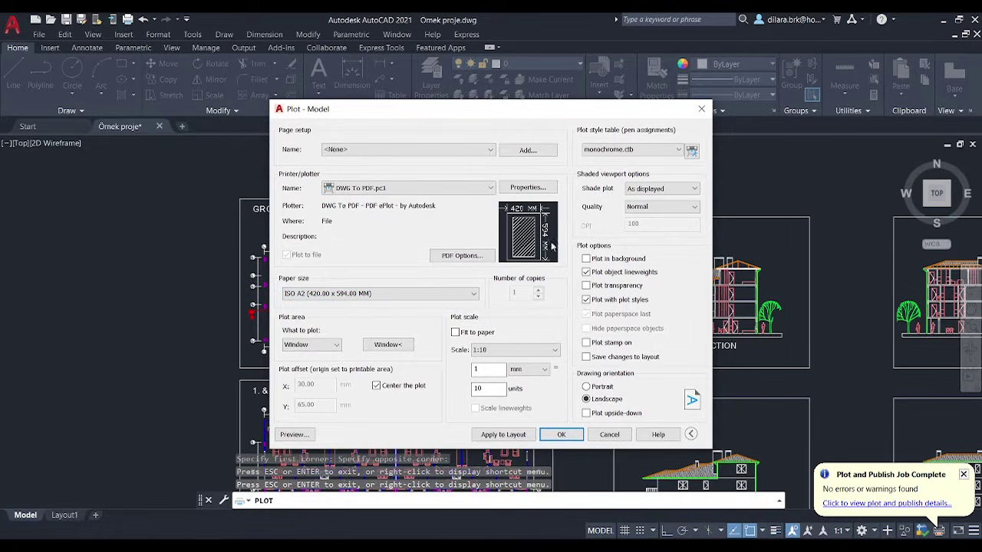
left_click(293, 434)
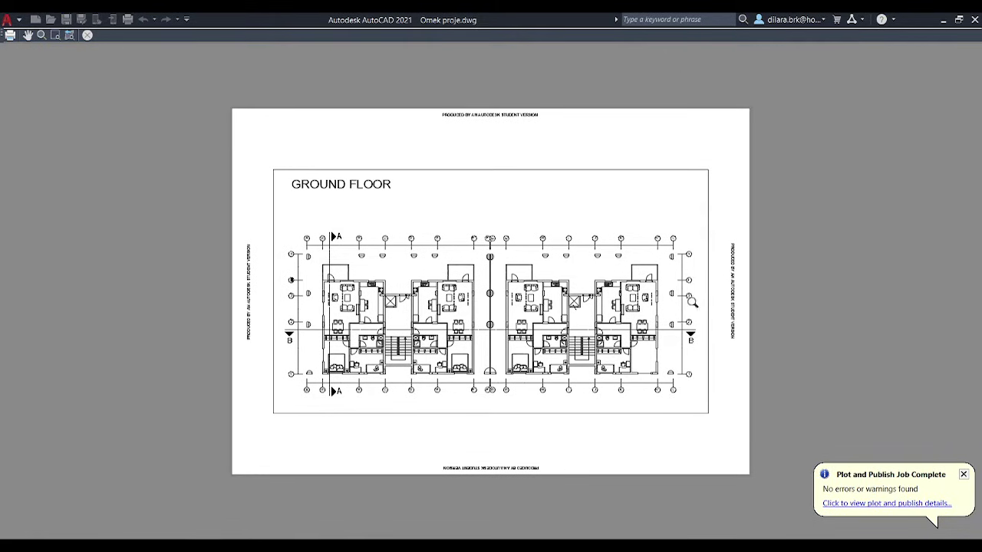
scroll(460, 349, "up", 2)
scroll(676, 355, "down", 2)
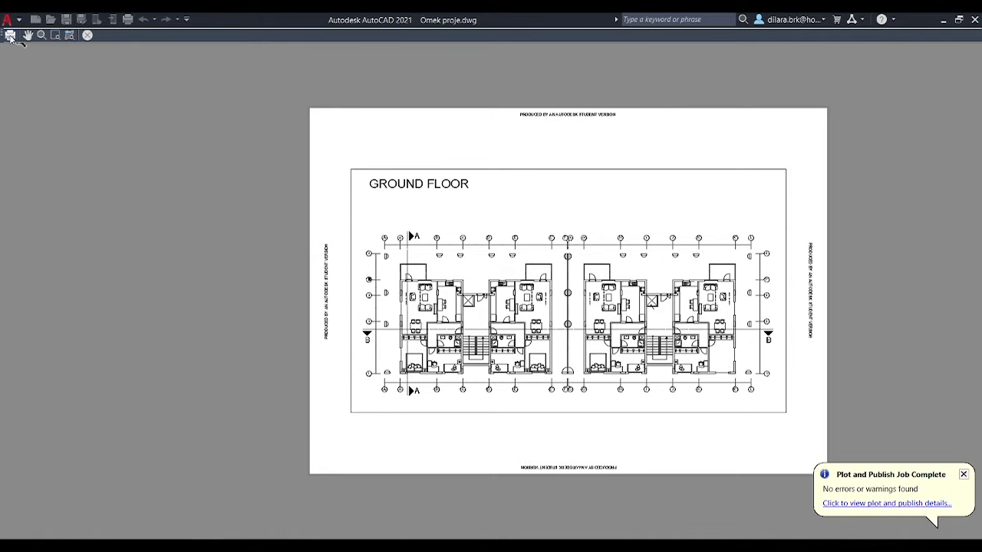
left_click(87, 36)
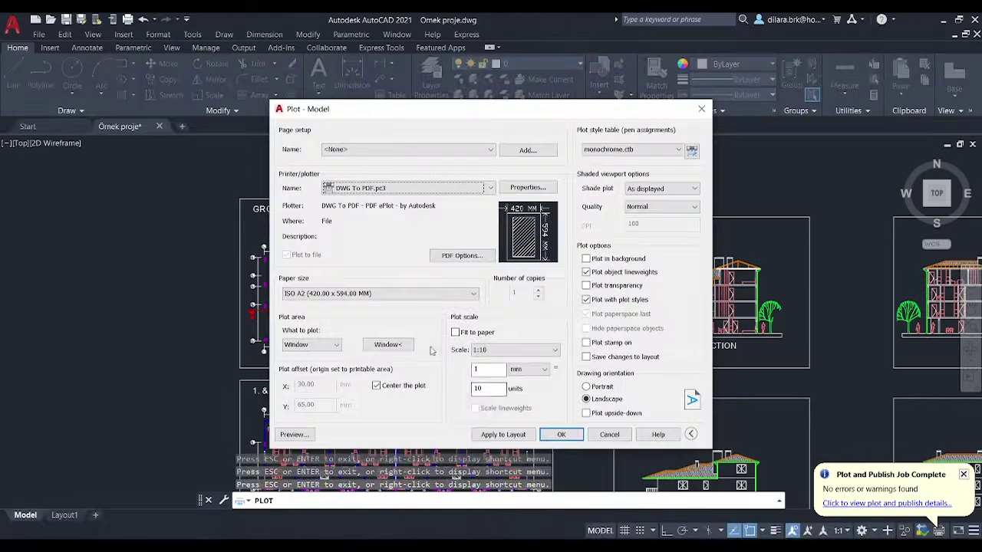
Plot the A2 sheet to zemin plan.pdf, overwriting the existing file.
left_click(561, 435)
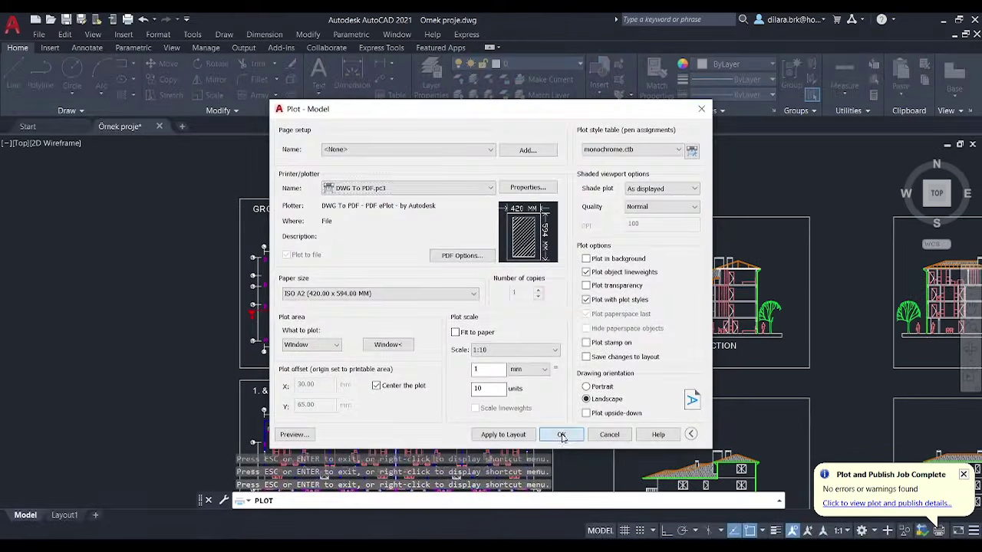
left_click(473, 190)
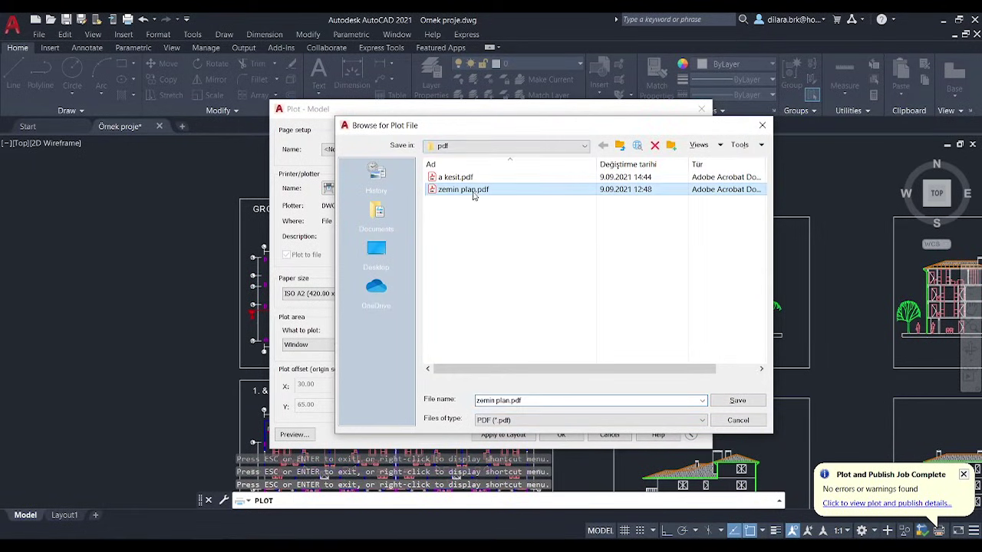
left_click(733, 400)
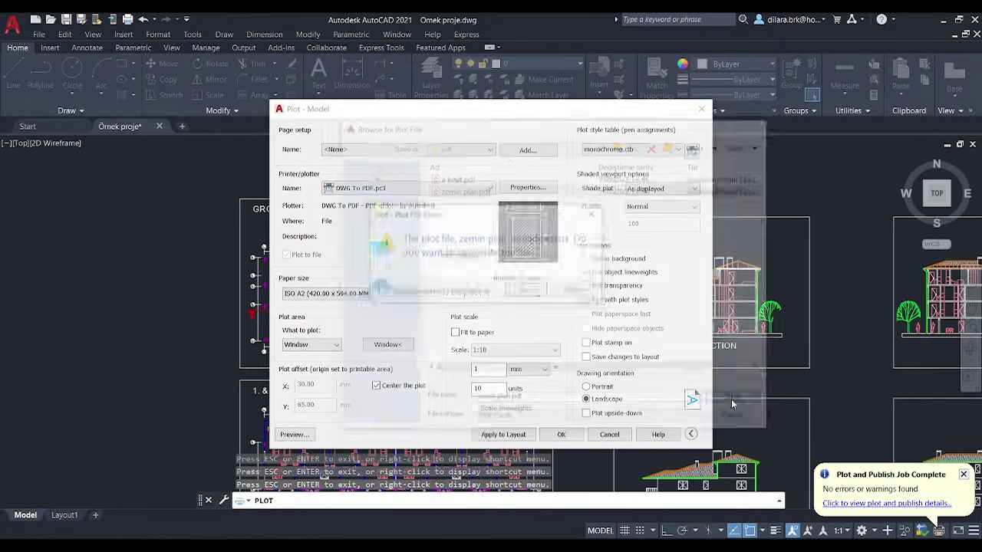
left_click(527, 292)
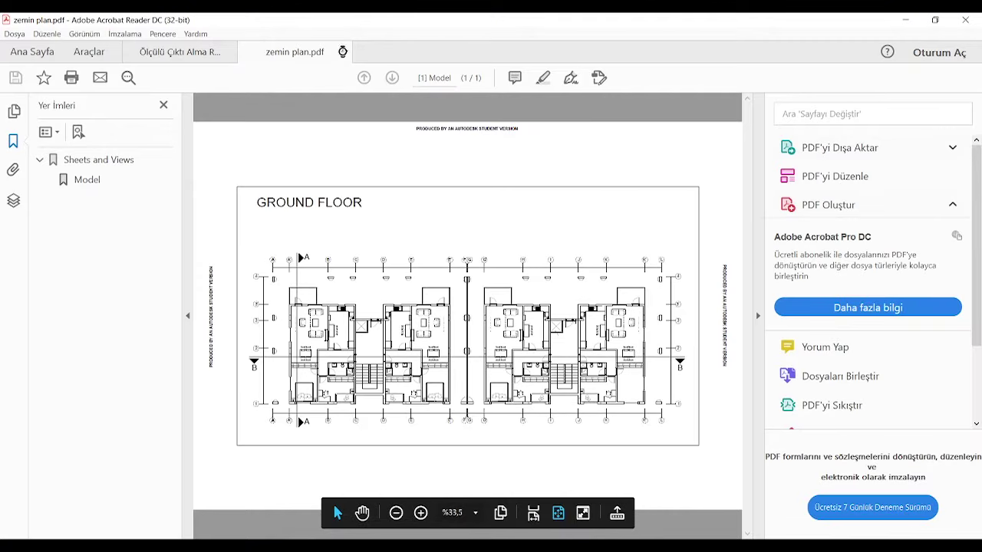
Close zemin plan.pdf and scroll through the Ölçülü Çıktı Alma Rehberi scale tables.
left_click(344, 52)
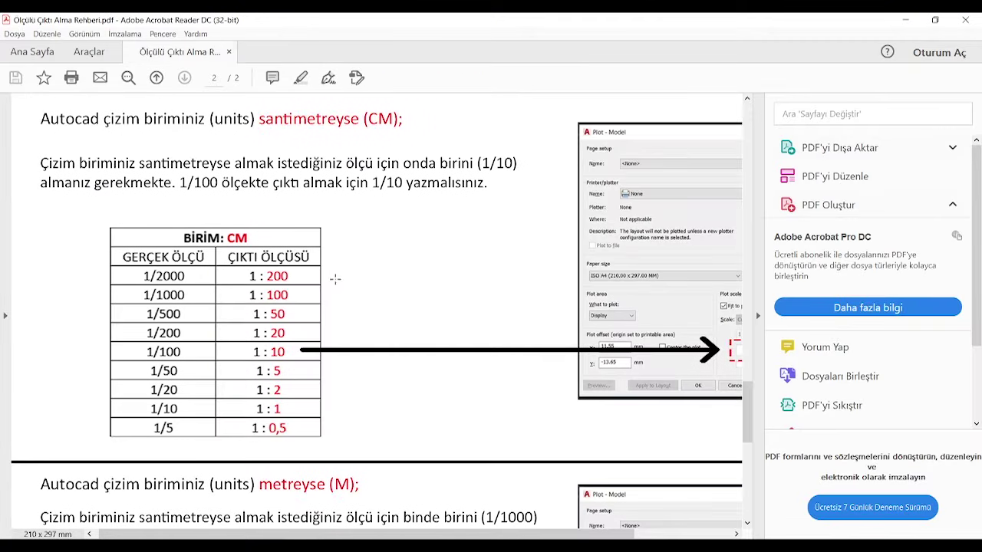
scroll(330, 278, "down", 1)
scroll(326, 273, "down", 1)
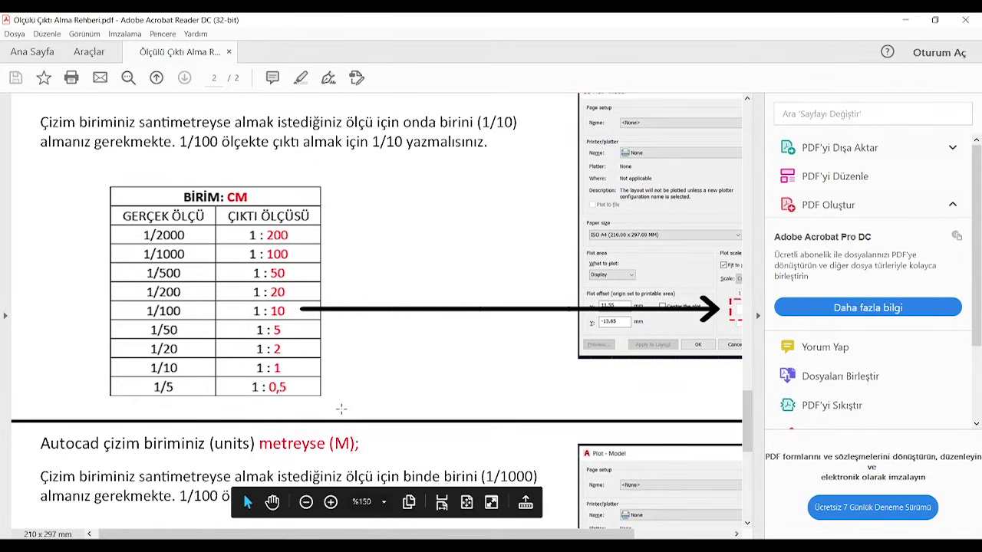
scroll(341, 409, "up", 1)
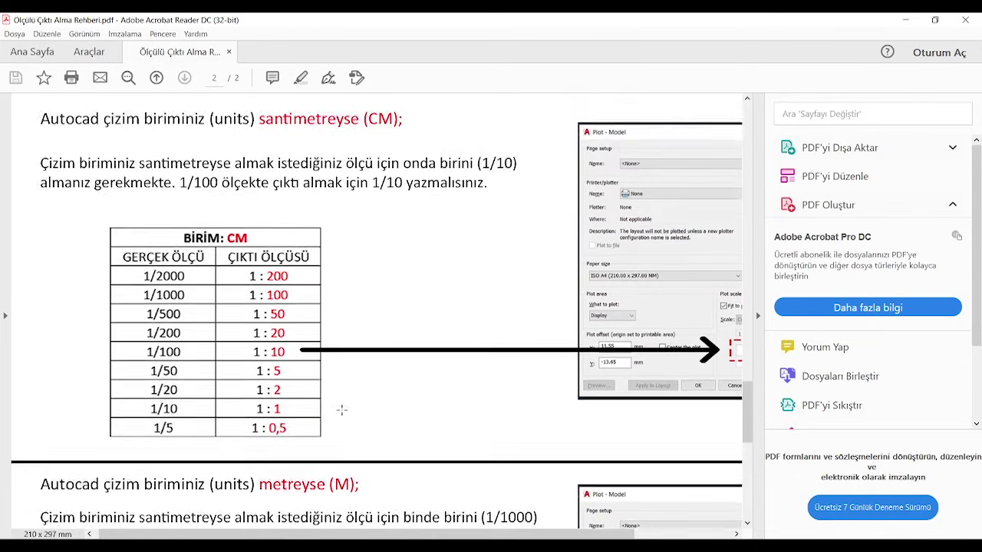
scroll(340, 406, "up", 3)
scroll(339, 399, "up", 3)
scroll(347, 398, "up", 1)
scroll(347, 398, "up", 1)
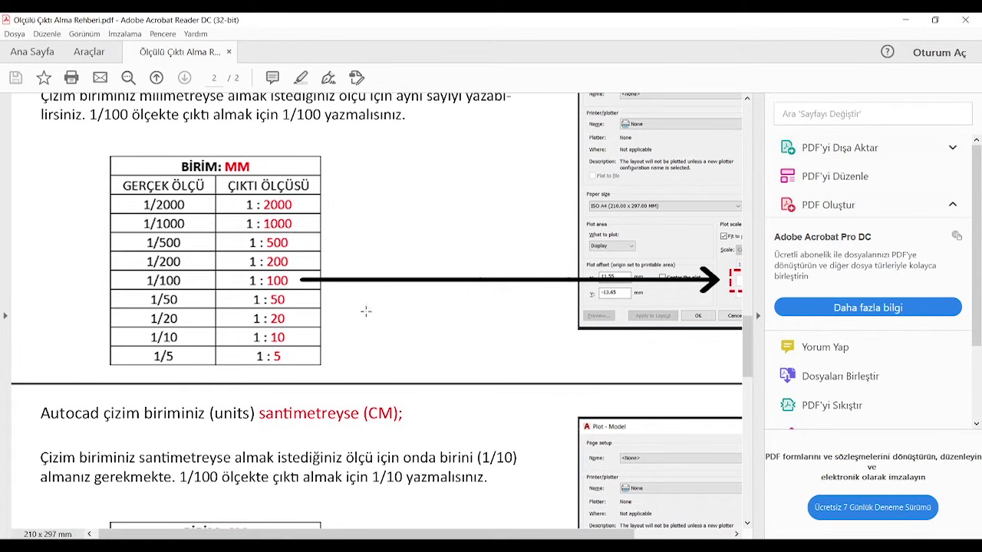
Scroll down to the guide's page 2 metre-unit table, where 1/100 equals 1 : 0,1.
scroll(366, 311, "down", 1)
scroll(362, 309, "down", 1)
scroll(361, 307, "down", 1)
scroll(360, 305, "down", 2)
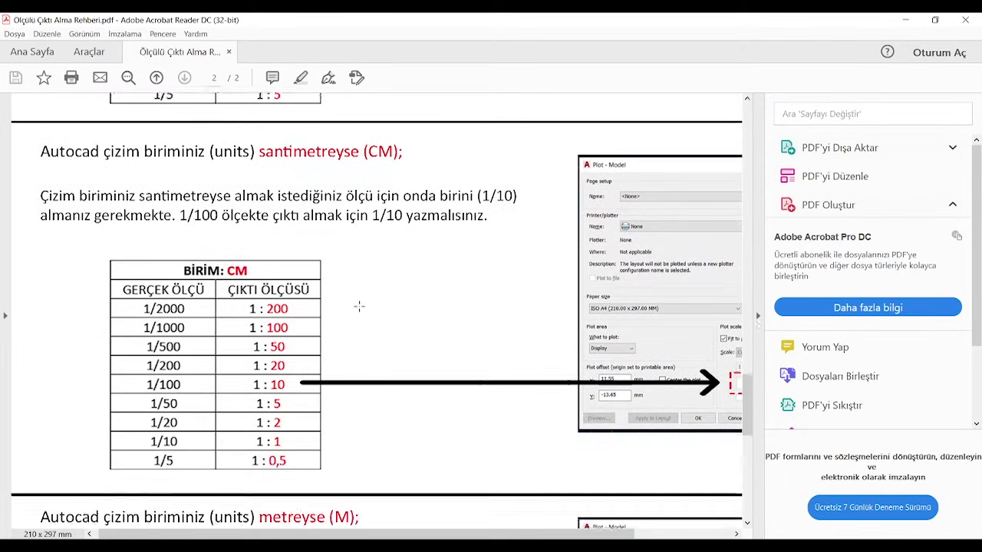
scroll(358, 307, "down", 1)
scroll(356, 307, "down", 1)
scroll(355, 307, "down", 1)
scroll(353, 308, "down", 1)
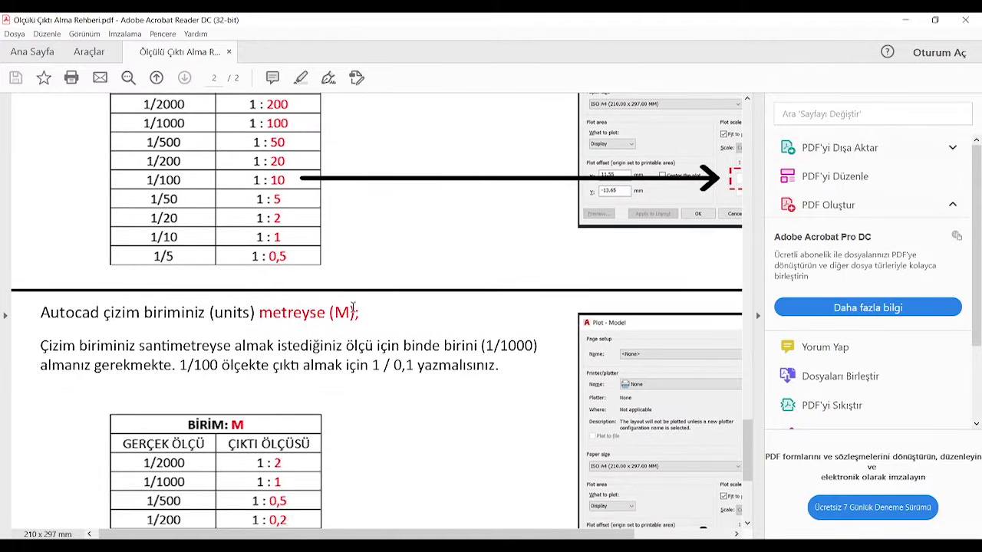
scroll(352, 308, "down", 1)
scroll(351, 306, "down", 1)
scroll(350, 305, "down", 1)
scroll(350, 307, "down", 1)
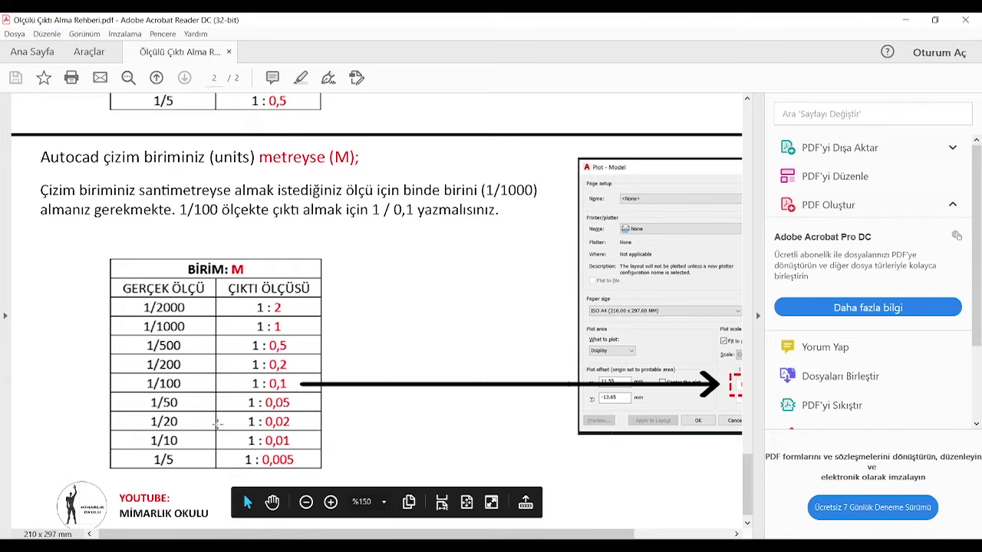
Back in AutoCAD, start a new plot reusing the previous plot's settings.
left_click(907, 24)
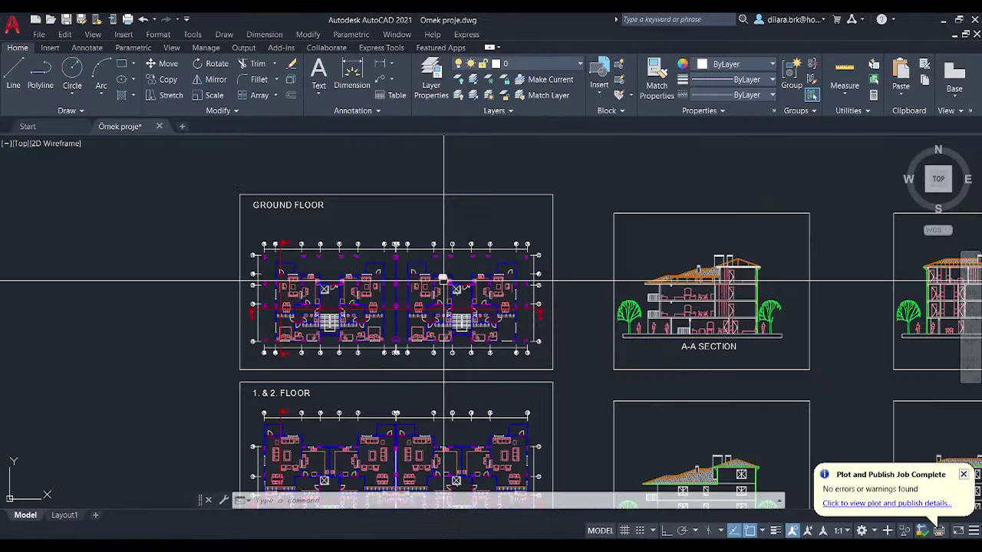
middle_click_drag(442, 305, 261, 294)
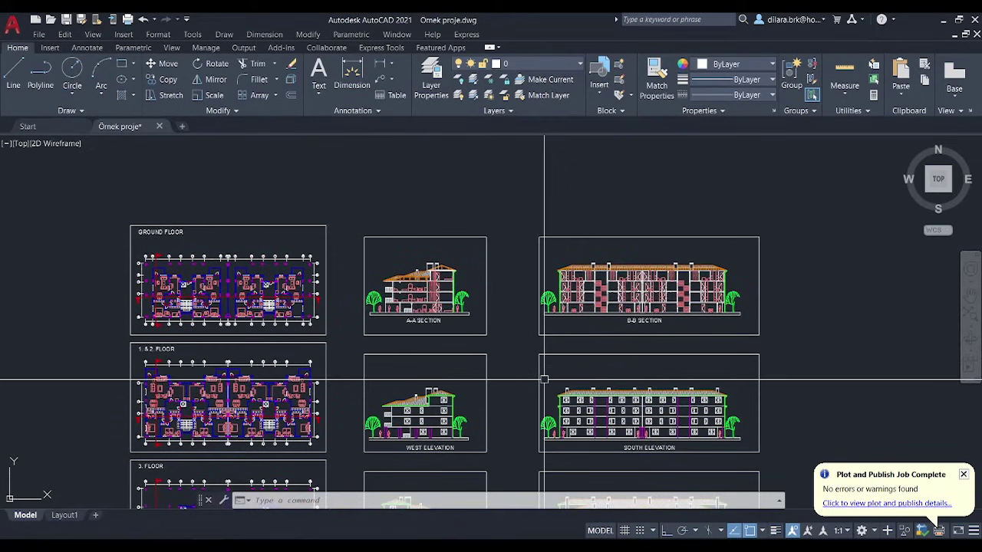
key("ctrl+p")
left_click(362, 149)
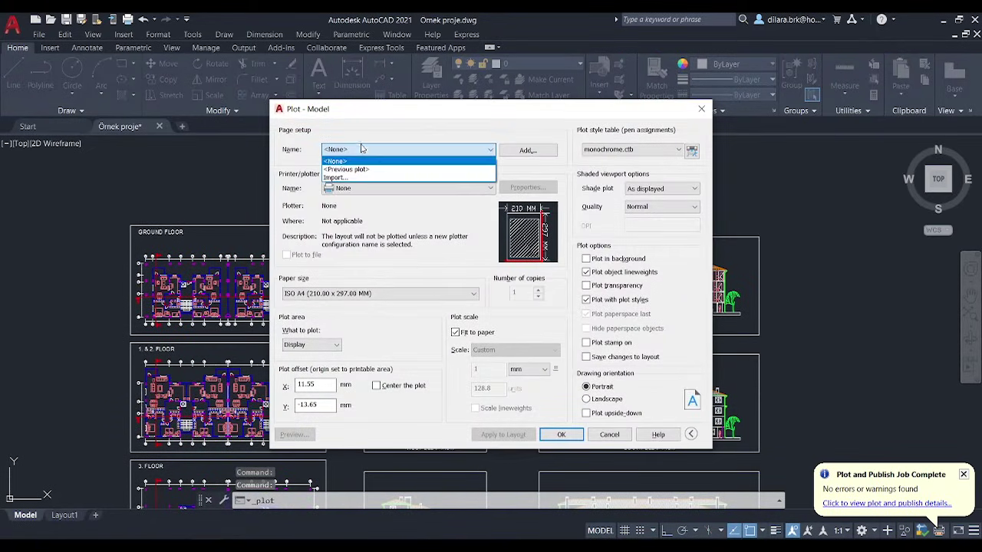
left_click(353, 169)
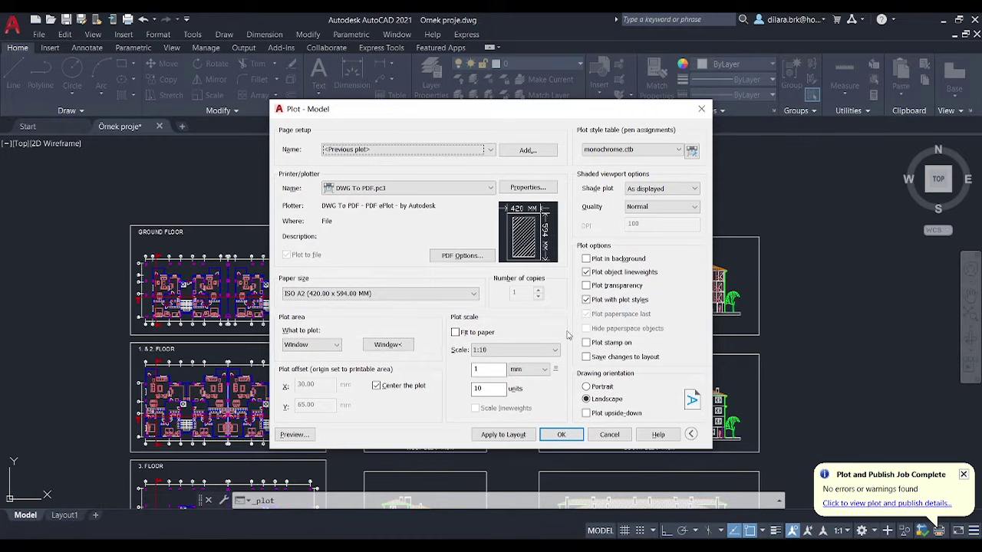
Window the A-A section as the plot area, keeping the monochrome plot style.
left_click(388, 344)
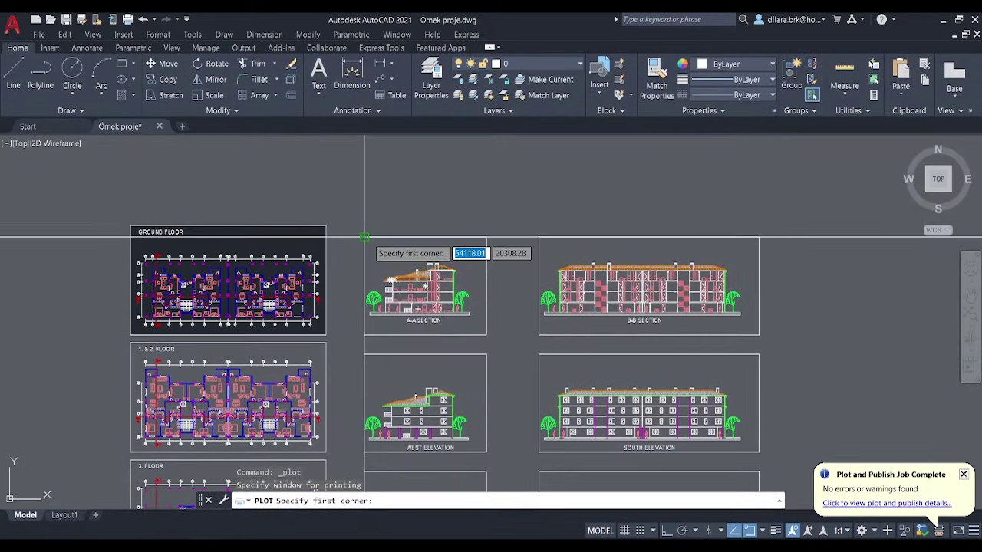
left_click(361, 233)
left_click(491, 335)
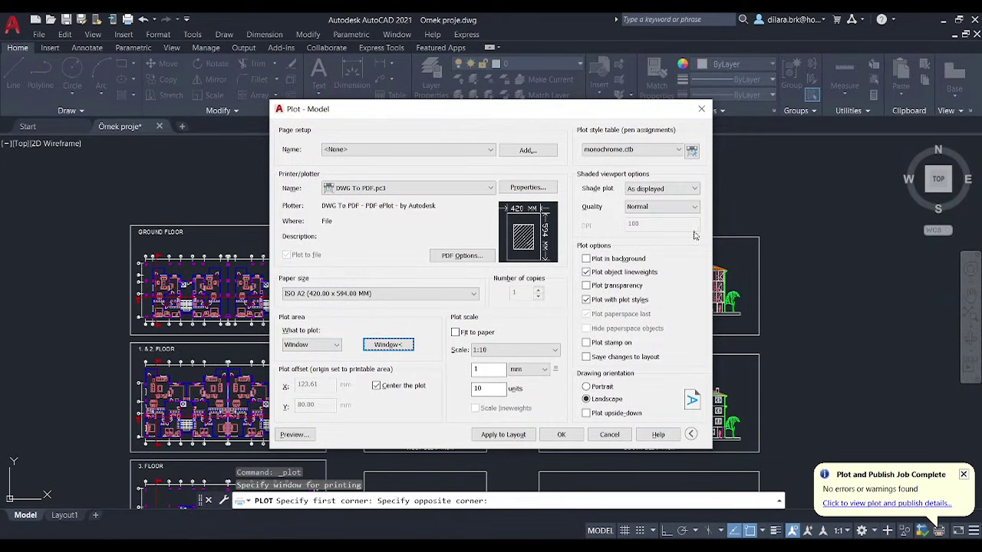
left_click(623, 152)
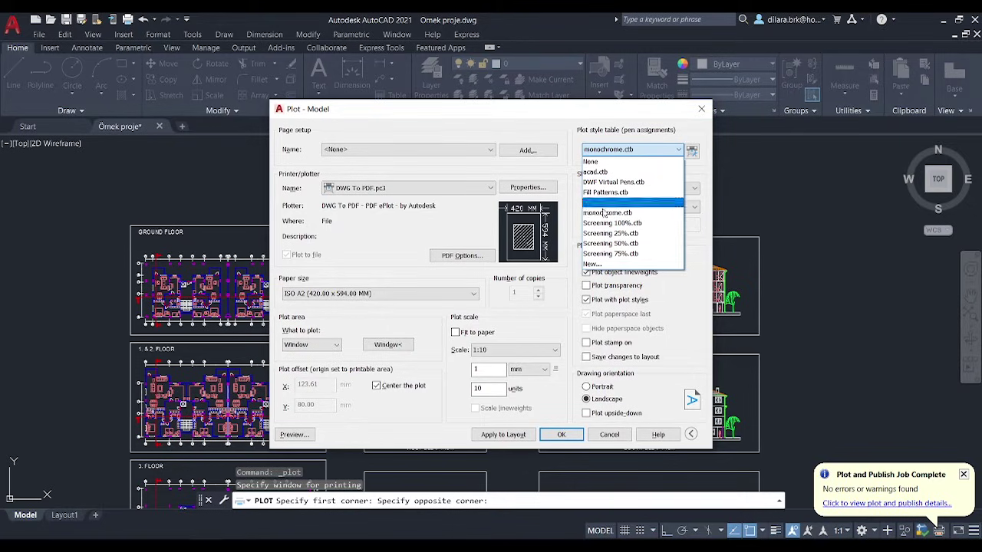
left_click(586, 121)
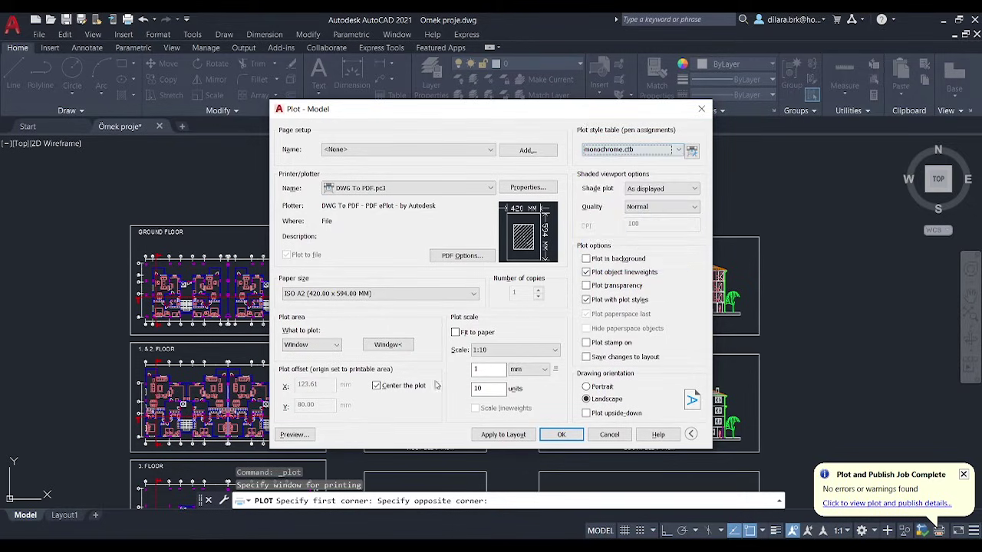
left_click(388, 344)
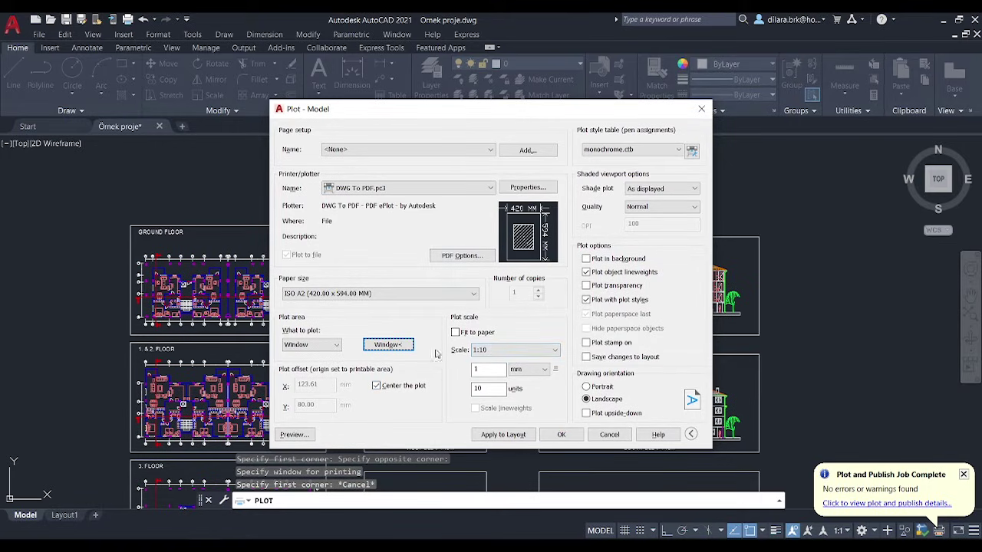
Set the scale to 1:20 on ISO A4 paper in portrait orientation.
double_click(477, 388)
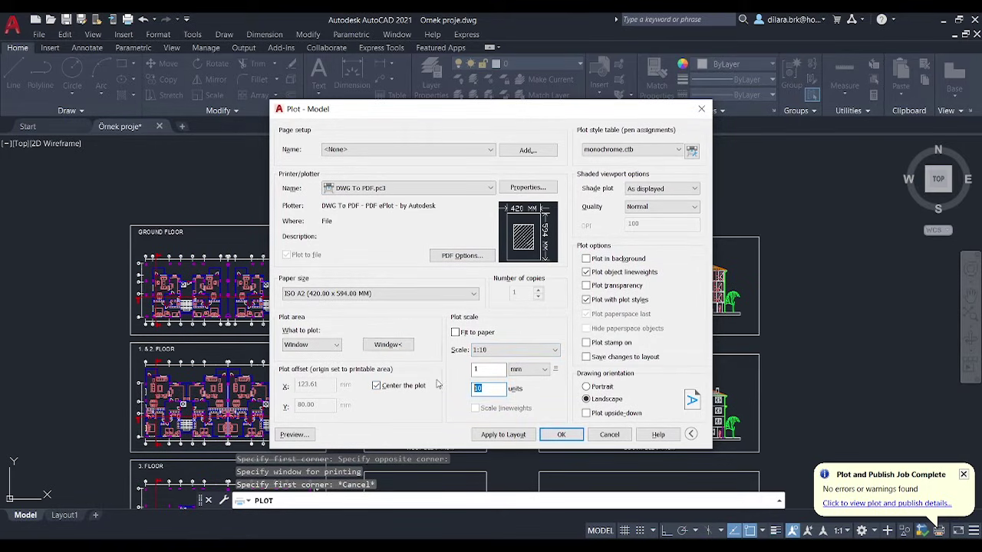
type("2")
scroll(318, 293, "down", 1)
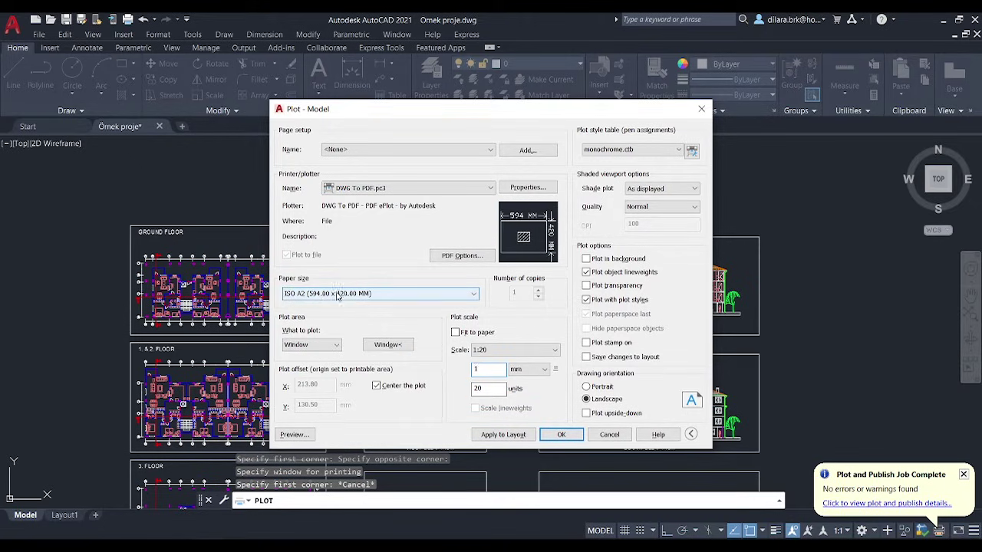
left_click(337, 296)
left_click(310, 381)
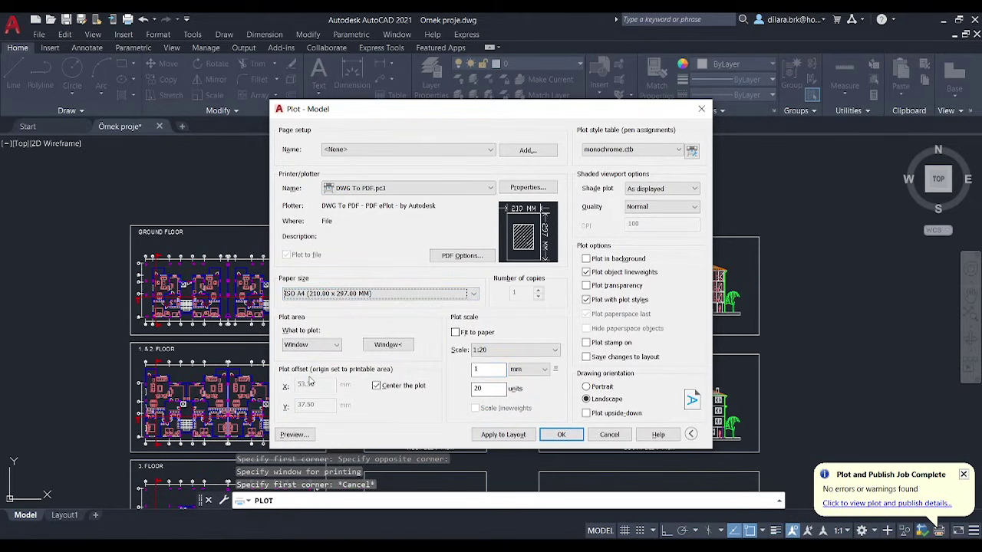
left_click(598, 388)
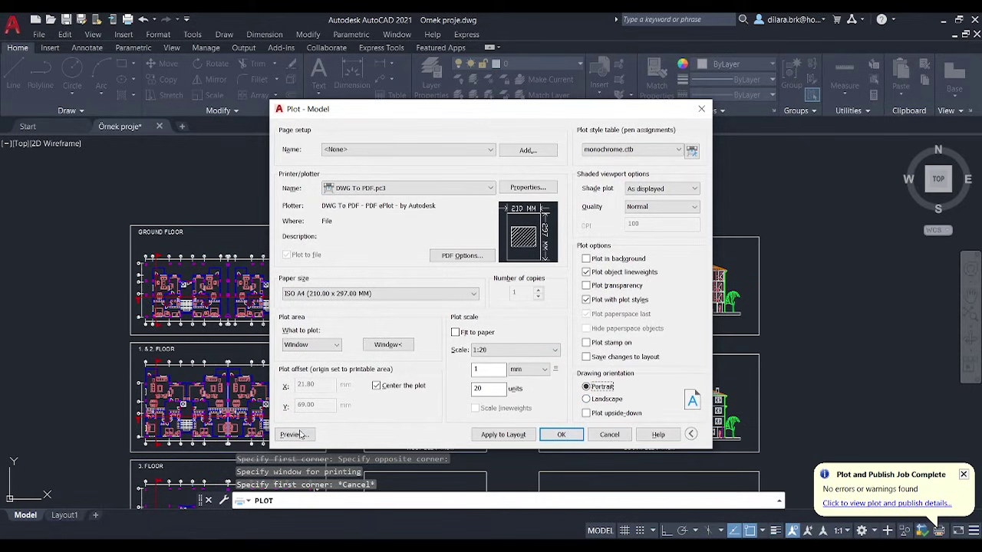
Plot the section to a kesit.pdf, overwriting the existing file.
left_click(560, 435)
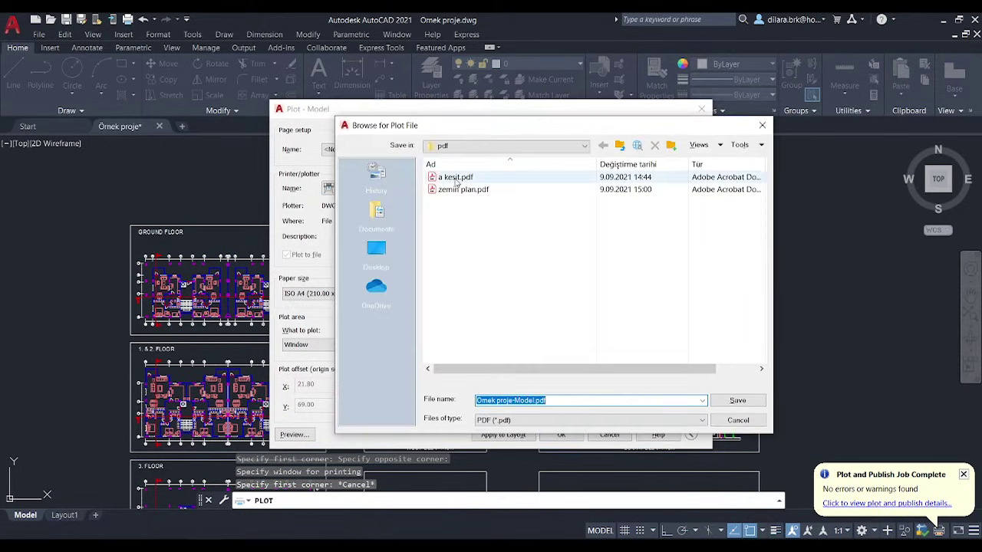
left_click(459, 177)
left_click(737, 400)
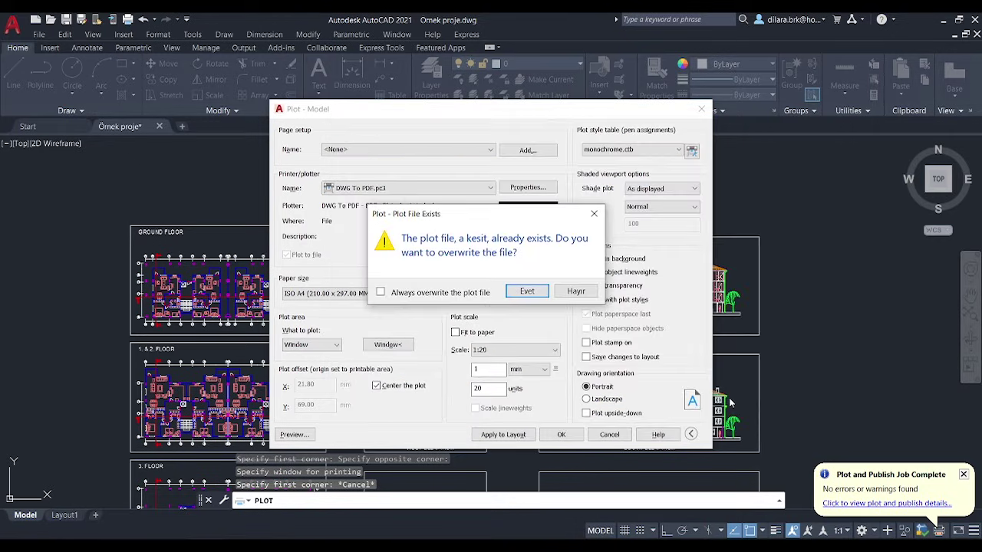
left_click(536, 293)
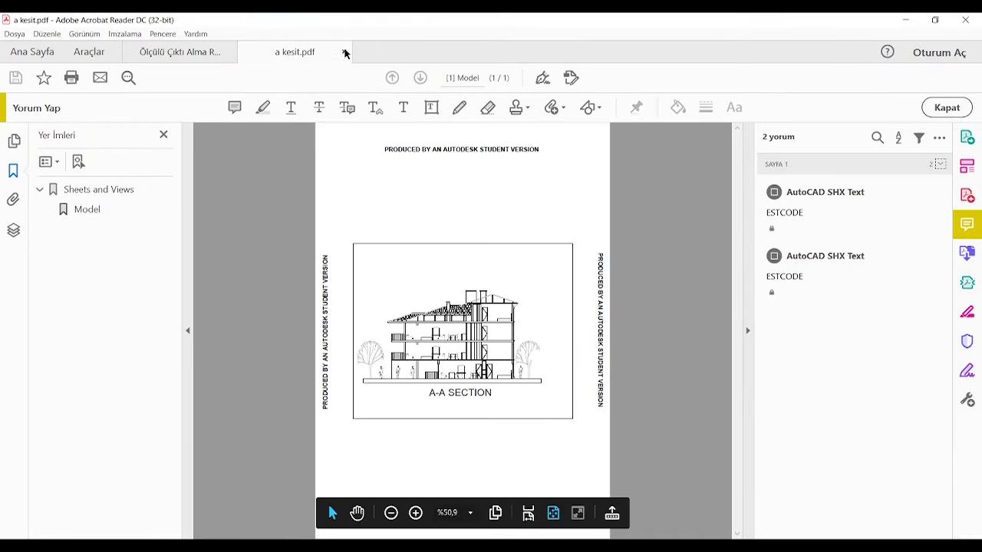
key("ctrl+p")
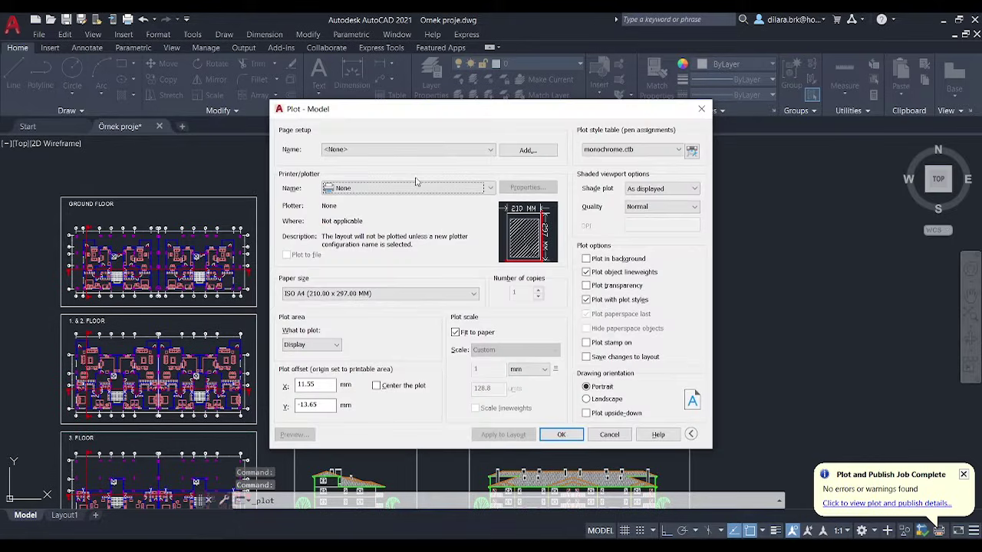
Reuse the previous plot settings, window the B-B section frame, and set landscape orientation.
left_click(393, 150)
left_click(380, 175)
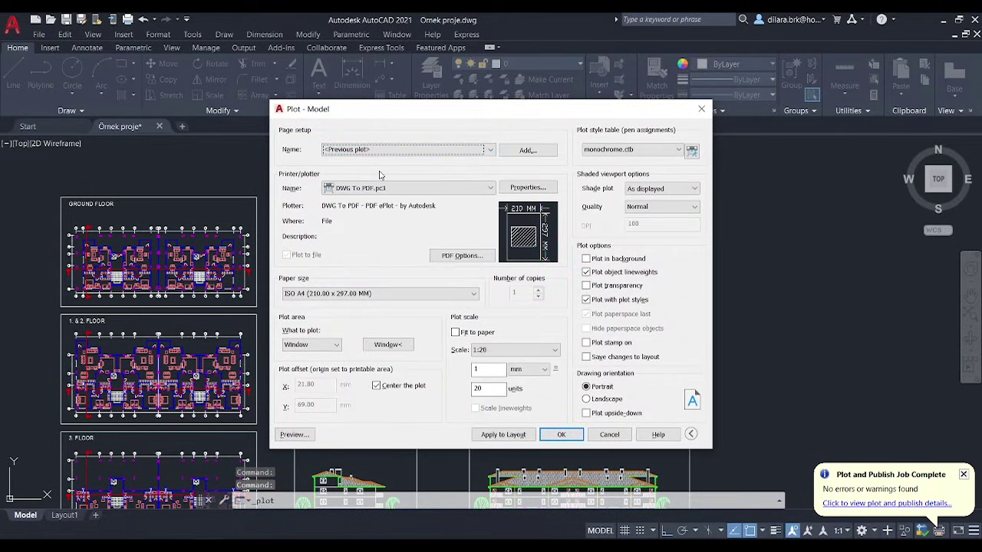
left_click(399, 345)
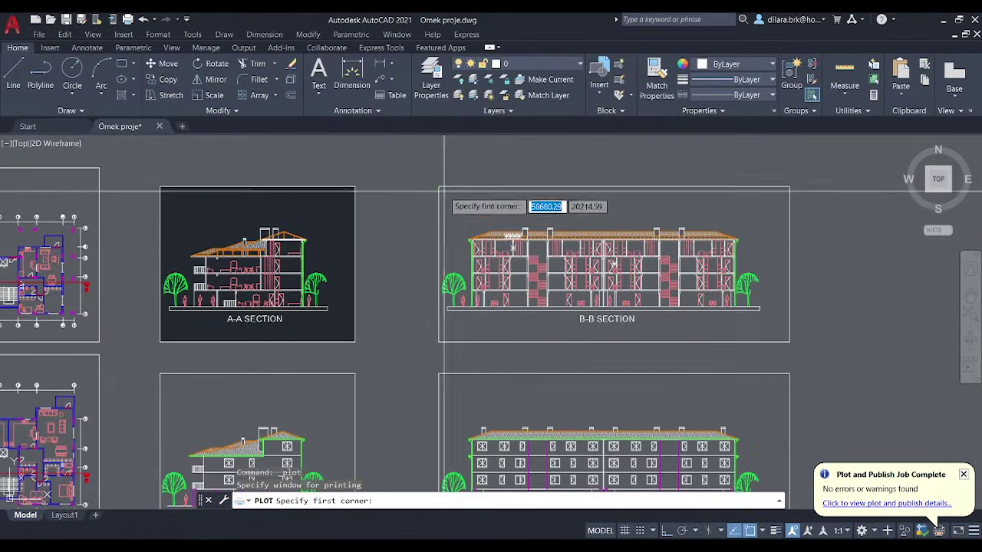
left_click(438, 186)
left_click(789, 342)
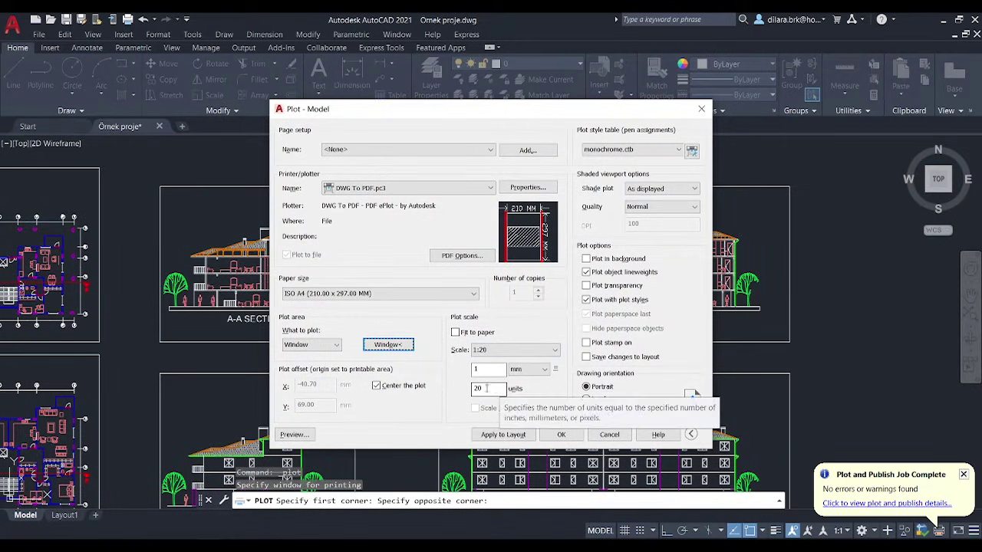
left_click(589, 399)
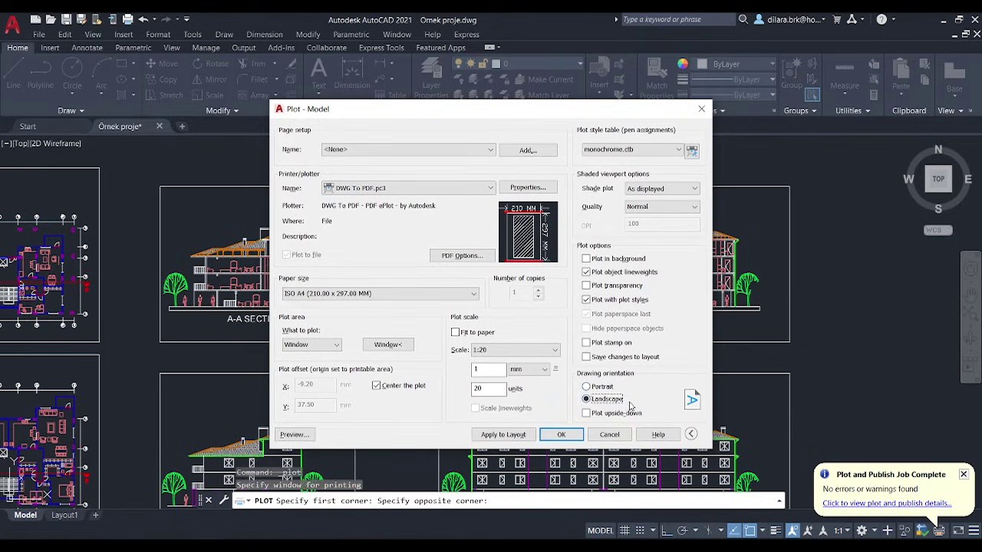
Preview the B-B sheet, then change the paper to ISO A3.
left_click(292, 434)
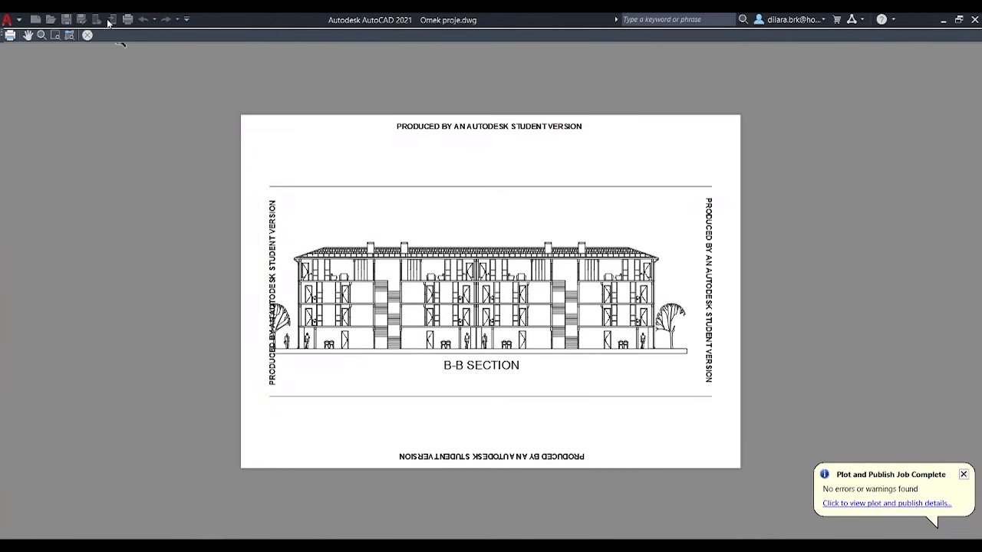
left_click(88, 35)
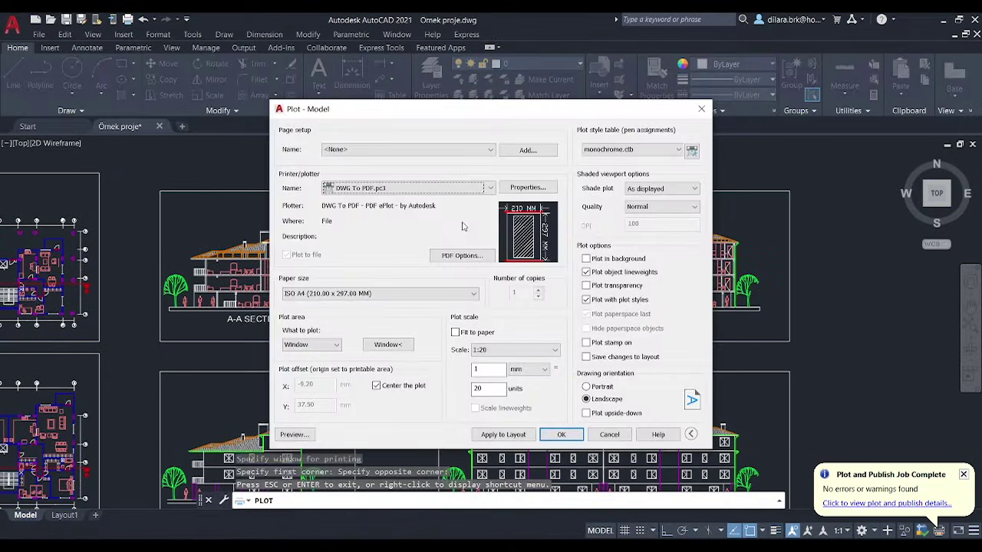
left_click(312, 291)
scroll(311, 325, "up", 3)
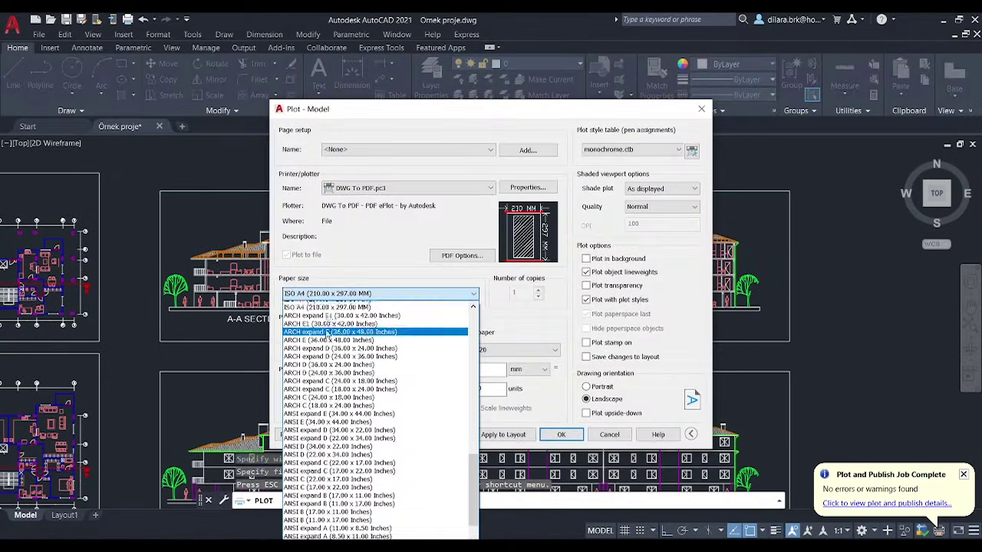
left_click(311, 322)
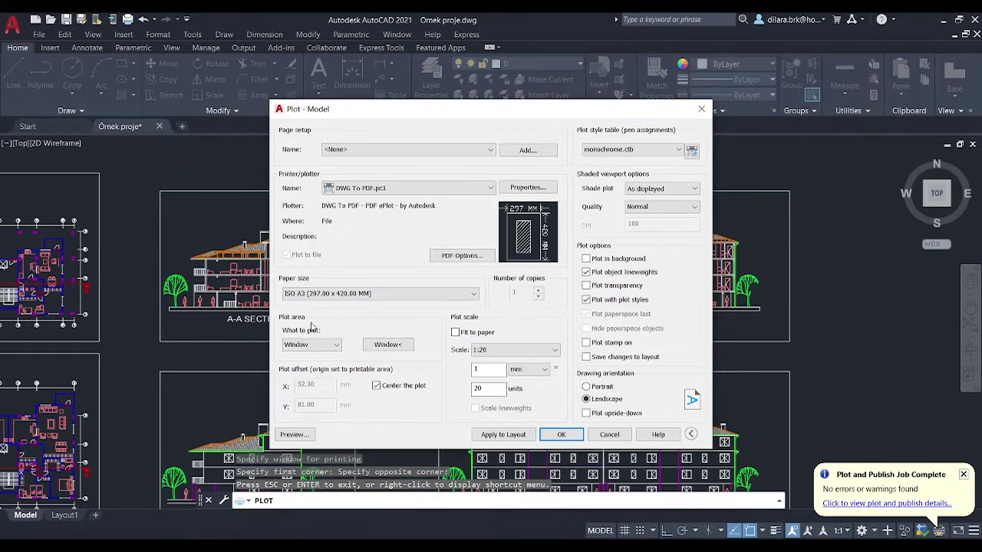
Plot the B-B section to b kesit.pdf.
left_click(562, 435)
type("b kesit")
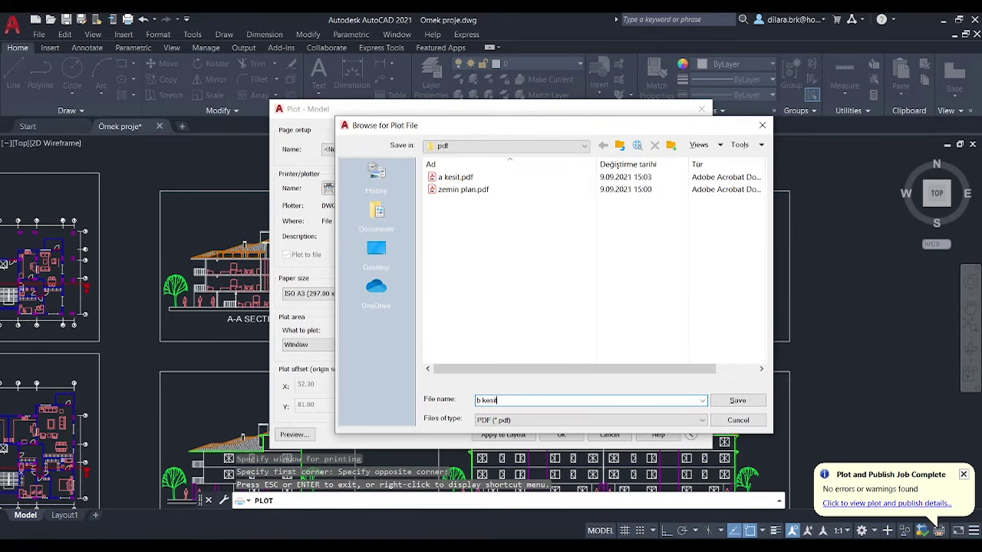
key("Return")
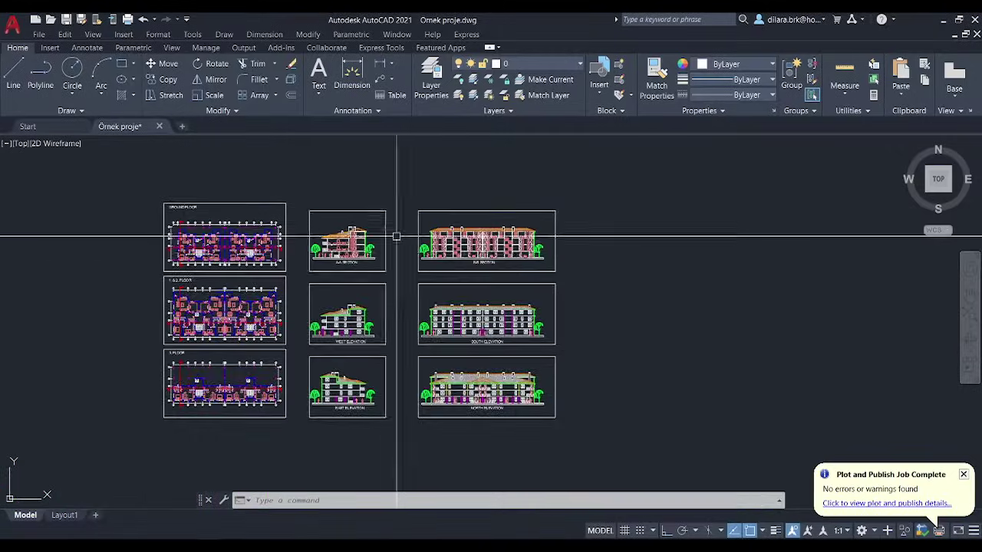
Pan across b kesit.pdf in Acrobat to check the plotted B-B section.
middle_click_drag(396, 236, 462, 228)
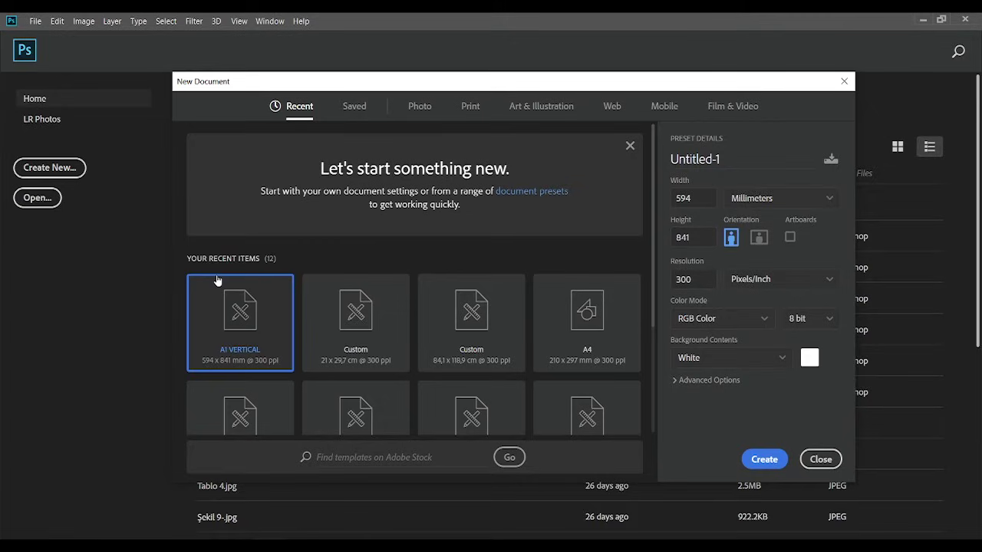
Try the Print A4 preset, keeping its width units in Millimeters.
left_click(470, 107)
left_click(573, 217)
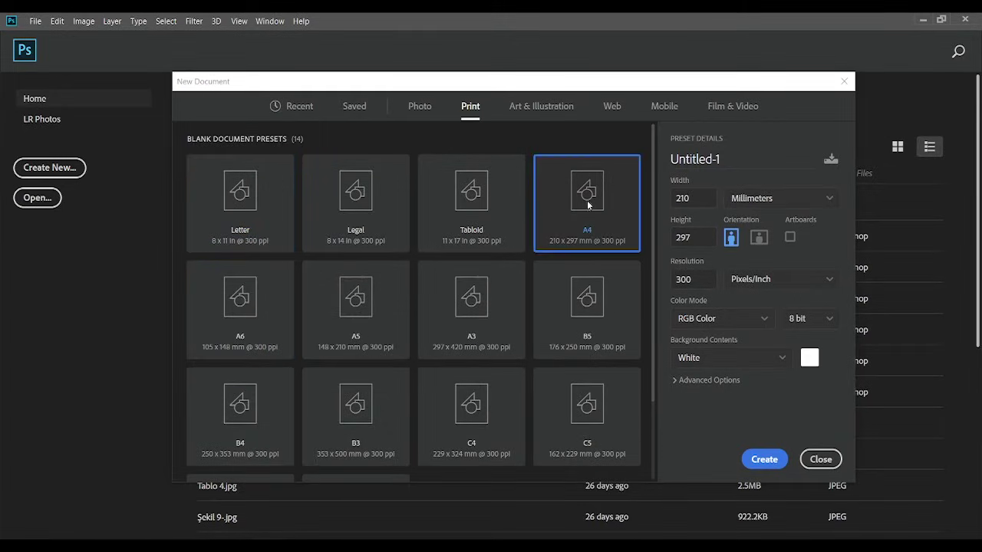
double_click(694, 197)
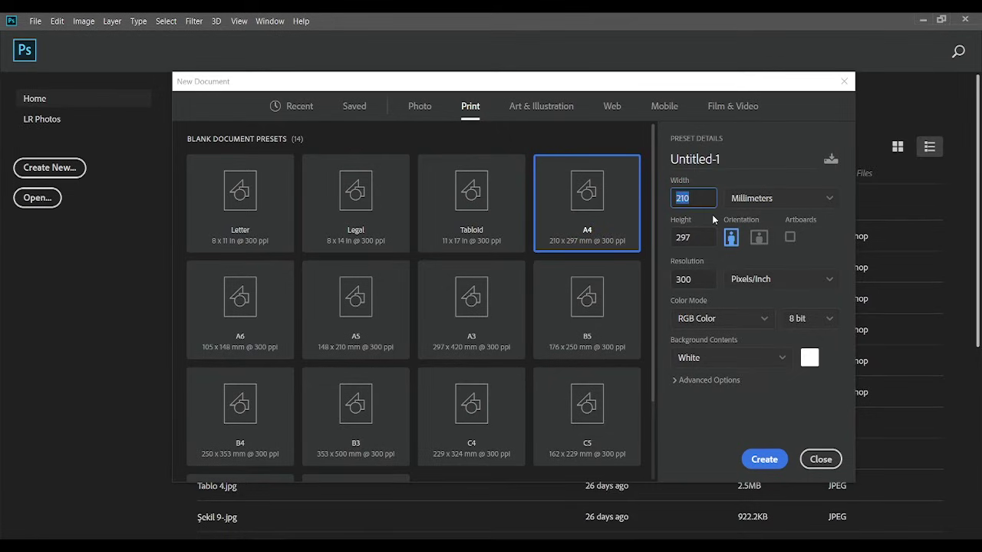
left_click(764, 201)
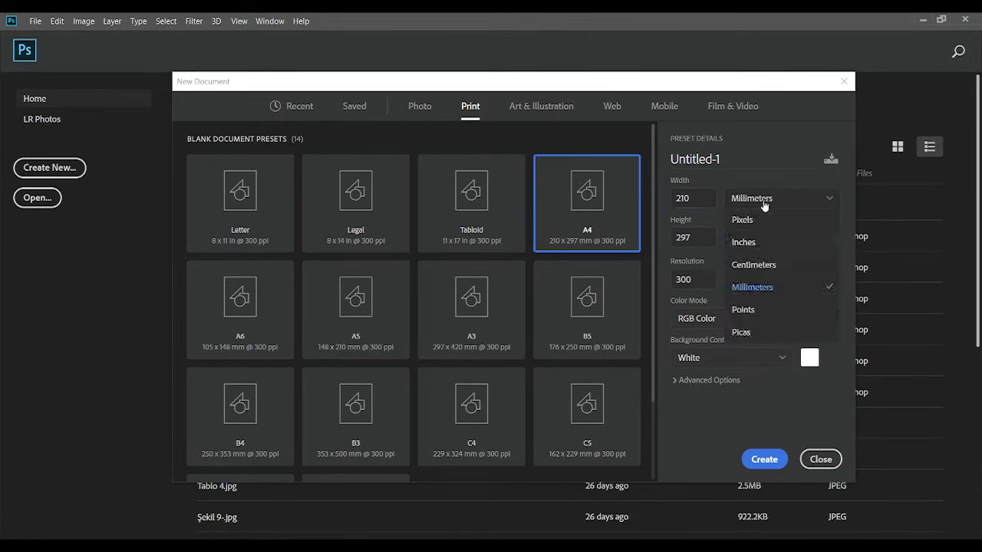
left_click(749, 198)
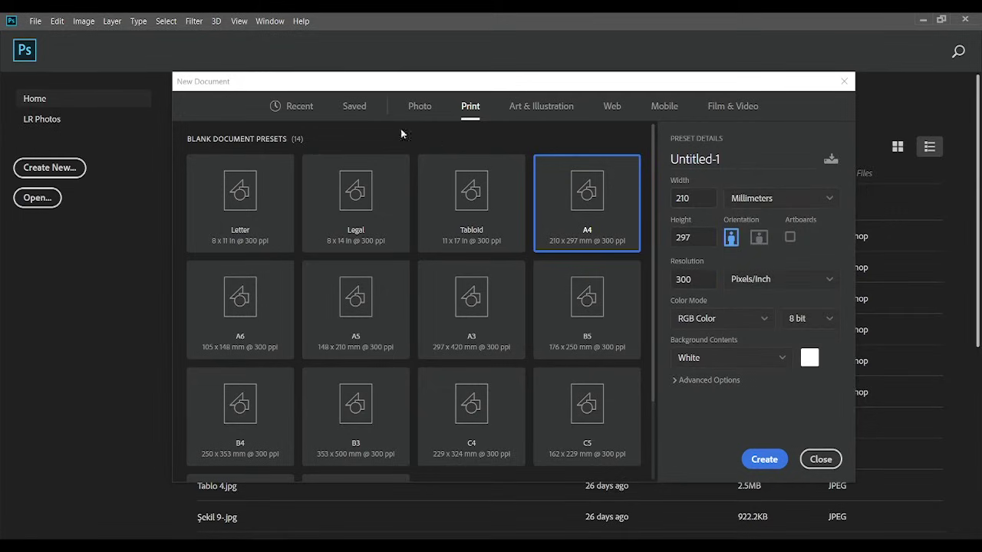
Create a new document from the saved A1 VERTICAL preset (594 x 841 mm, 300 ppi).
left_click(362, 107)
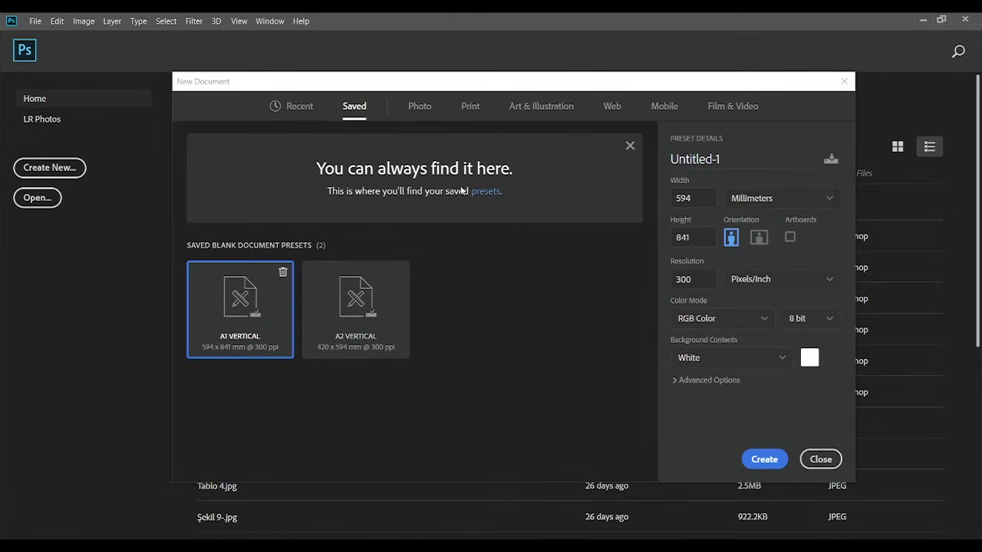
left_click(376, 323)
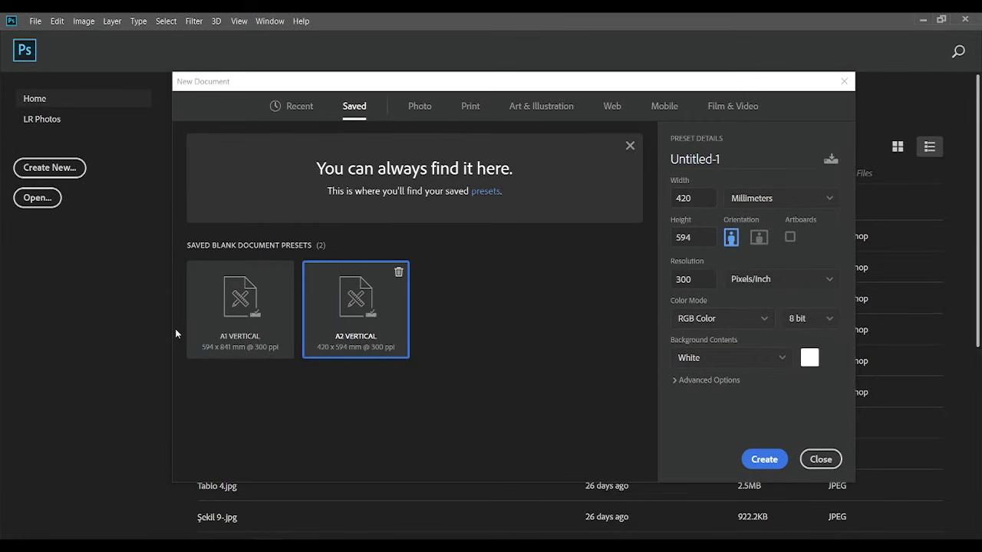
left_click(247, 316)
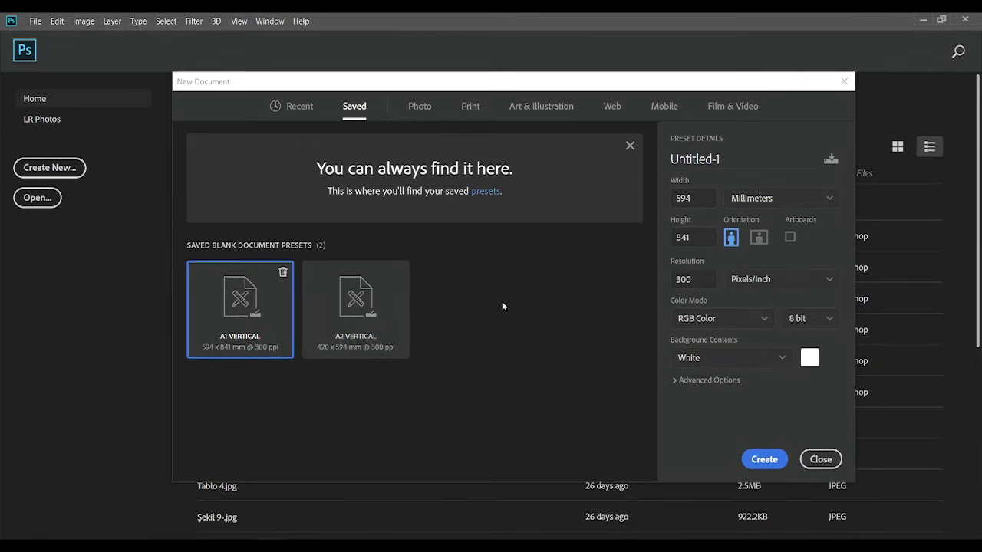
left_click(759, 459)
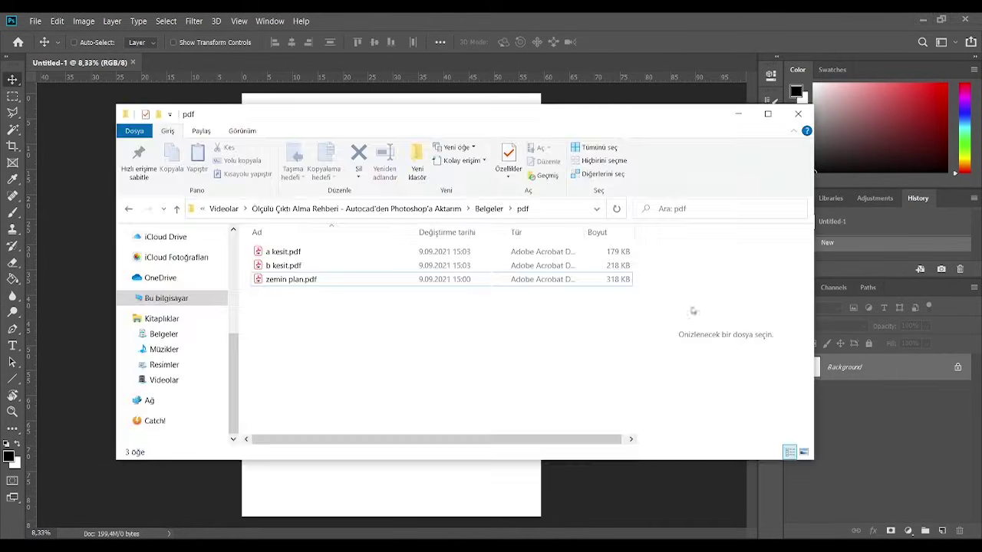
Drag zemin plan.pdf onto the canvas, then cancel the oversized 129% placement.
left_click_drag(813, 261, 756, 261)
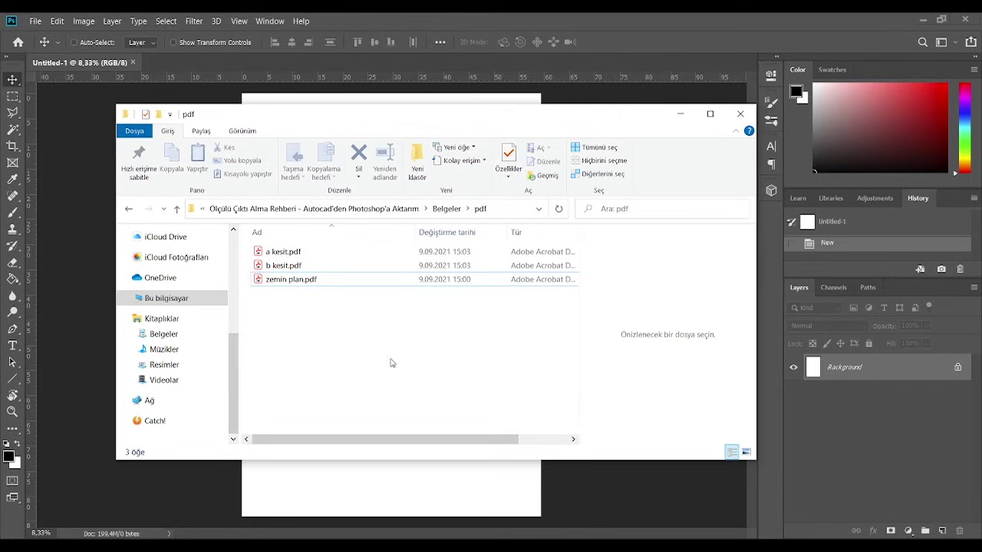
left_click(292, 284)
mouse_move(290, 279)
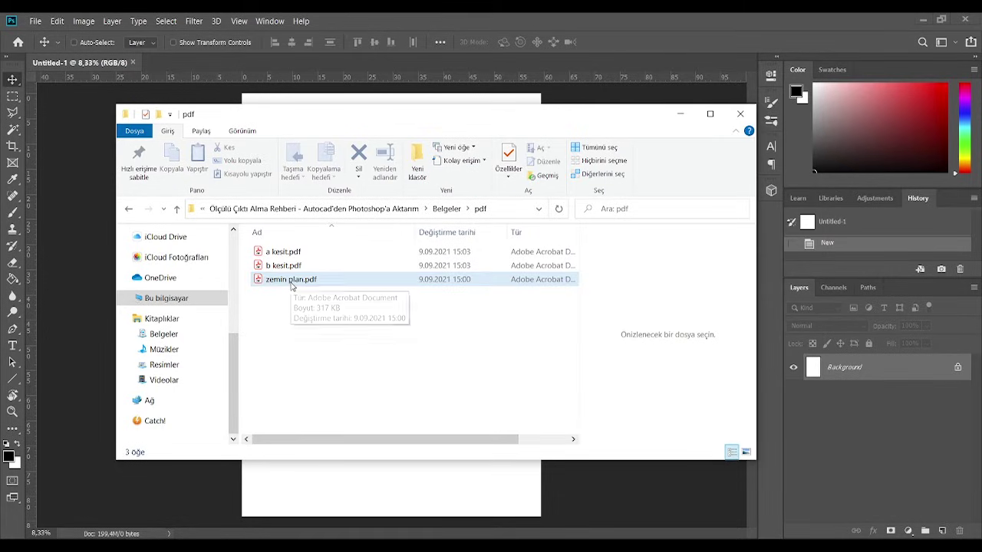
left_click_drag(280, 283, 386, 491)
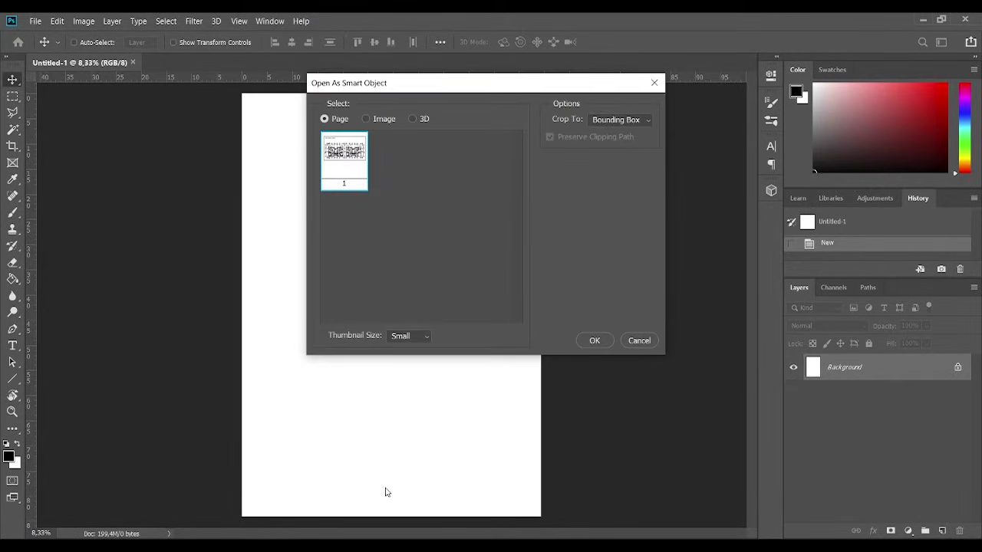
left_click(604, 339)
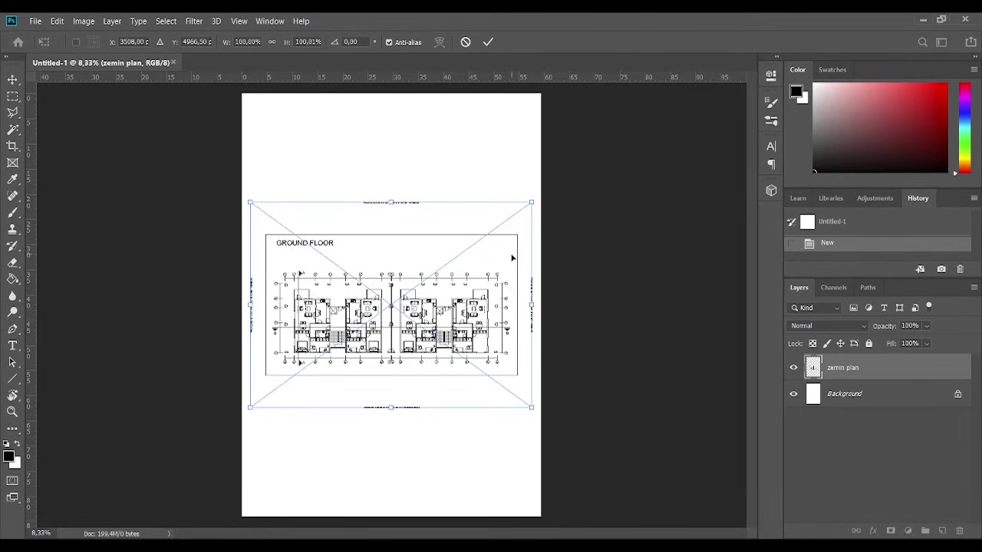
left_click_drag(252, 203, 177, 135)
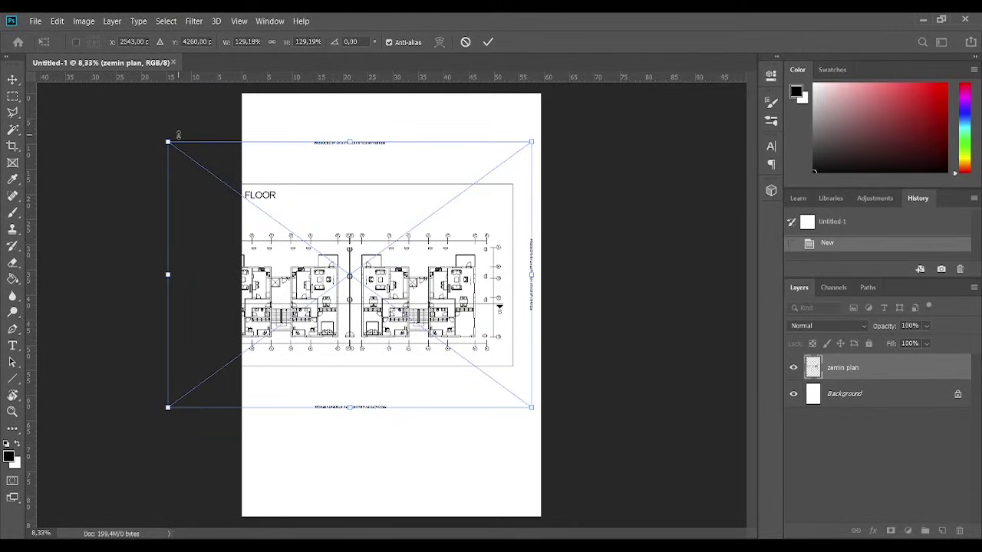
left_click(466, 41)
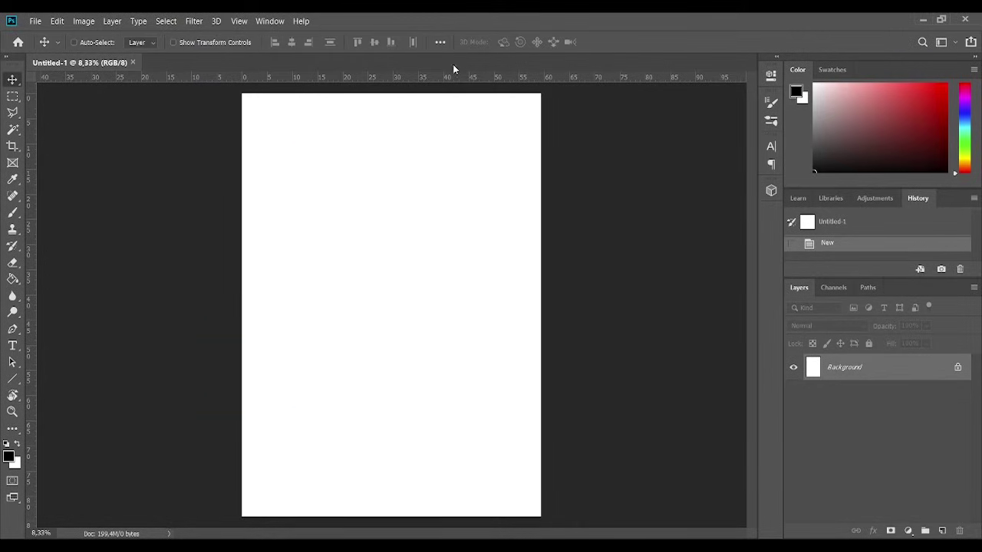
Place zemin plan.pdf again as a smart object at 100% and commit it.
left_click(146, 536)
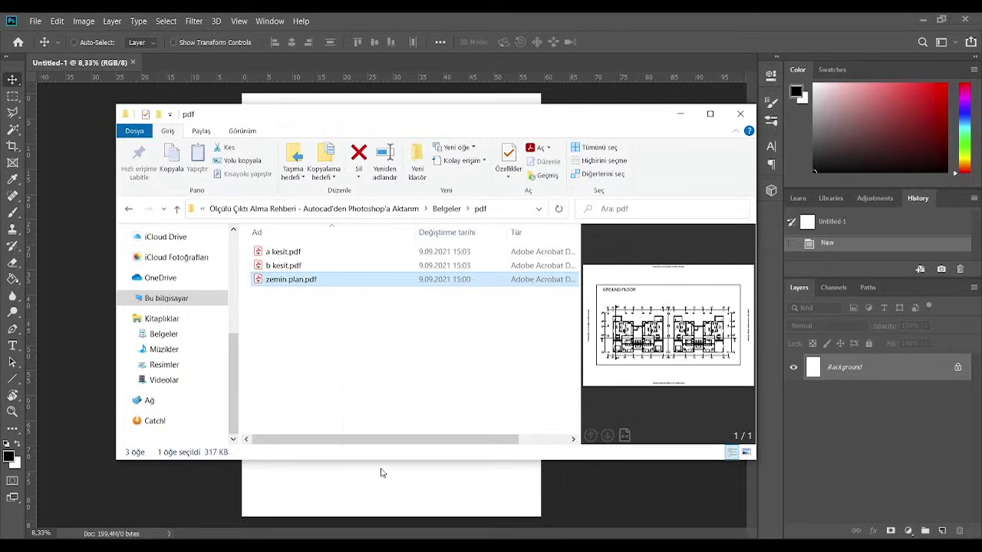
left_click_drag(290, 279, 382, 473)
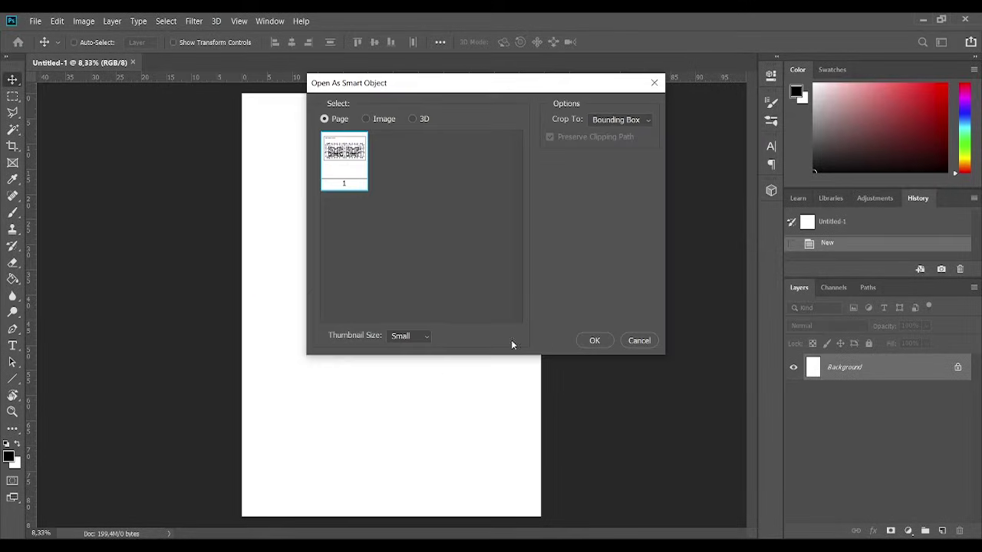
left_click(594, 341)
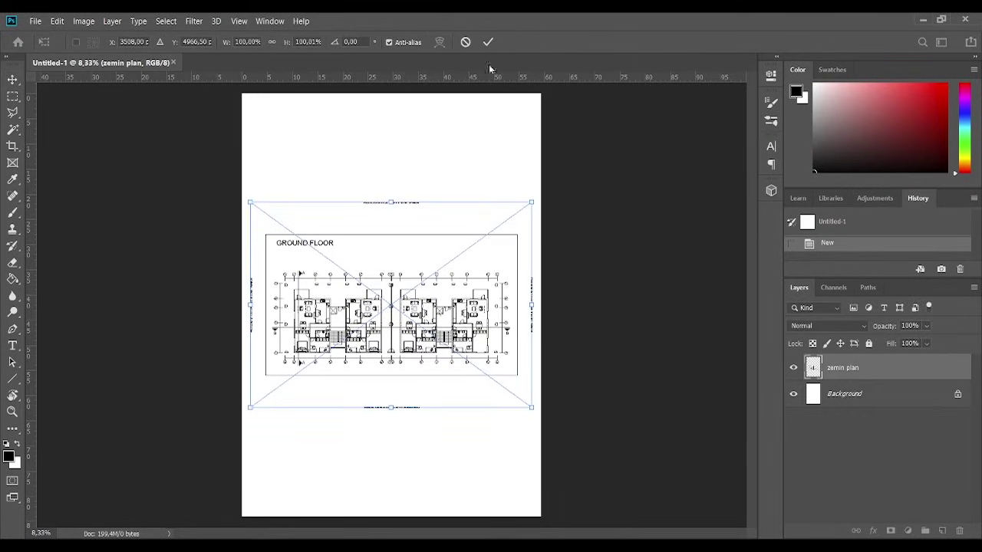
left_click(487, 42)
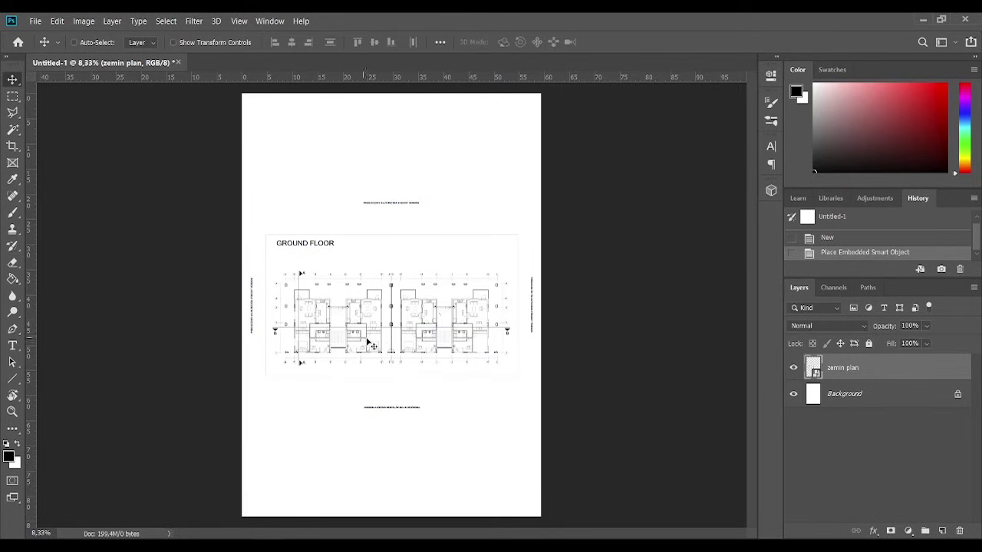
Drag the zemin plan up the page, undoing the duplicate copy made below it.
scroll(349, 338, "up", 3, "alt")
scroll(346, 318, "up", 2, "alt")
scroll(161, 146, "down", 2, "alt")
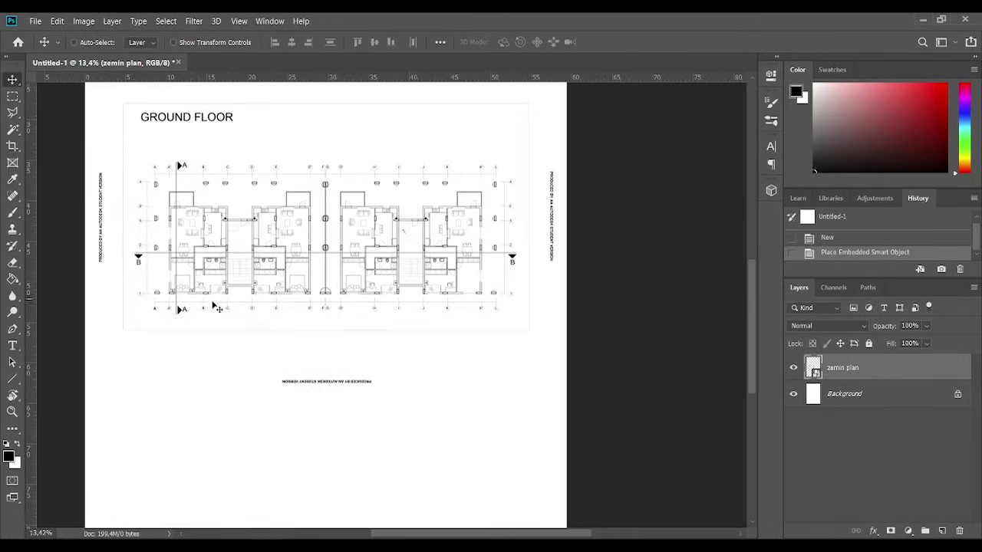
scroll(79, 135, "down", 2, "alt")
scroll(176, 231, "down", 2, "alt")
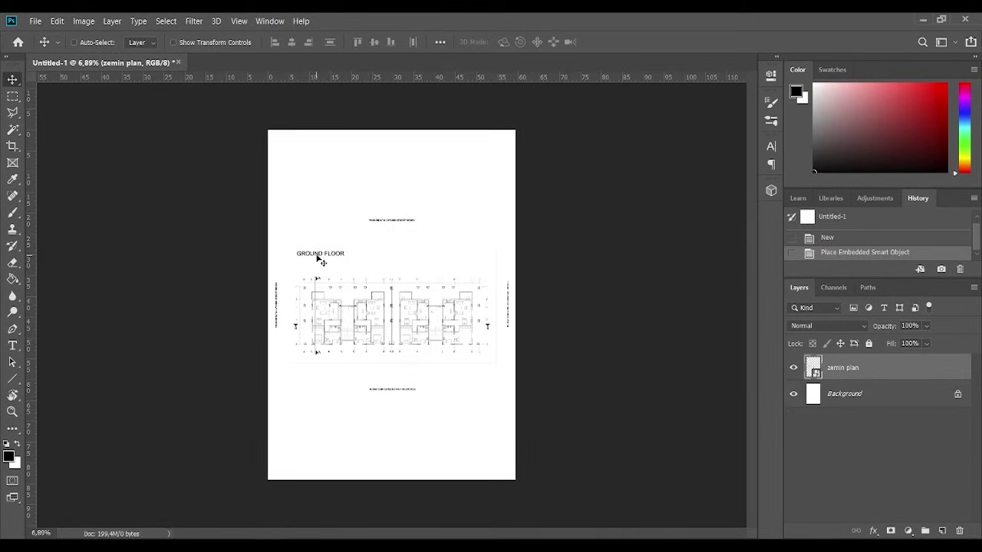
scroll(379, 298, "up", 1, "alt")
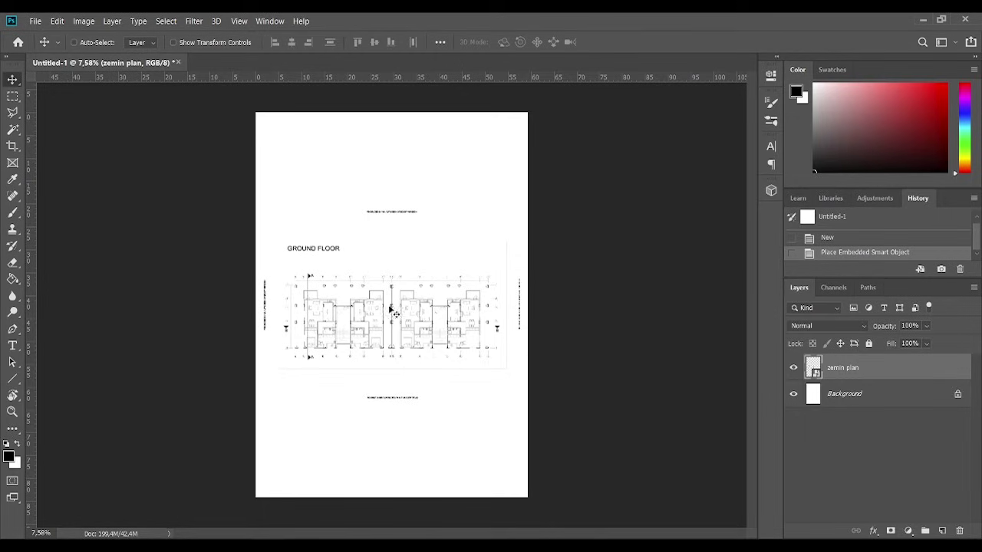
left_click_drag(399, 341, 397, 253)
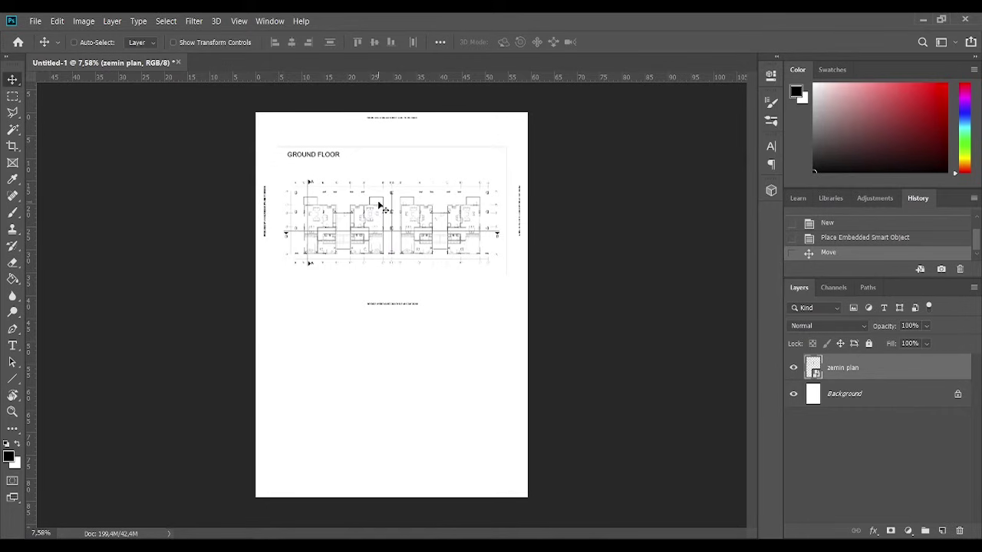
left_click_drag(380, 208, 380, 401, "alt")
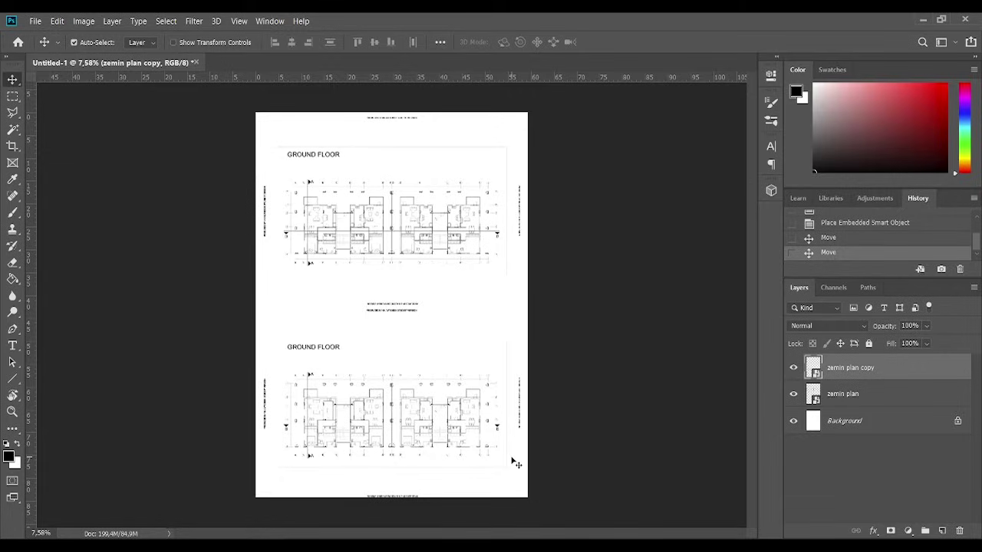
key("ctrl+z")
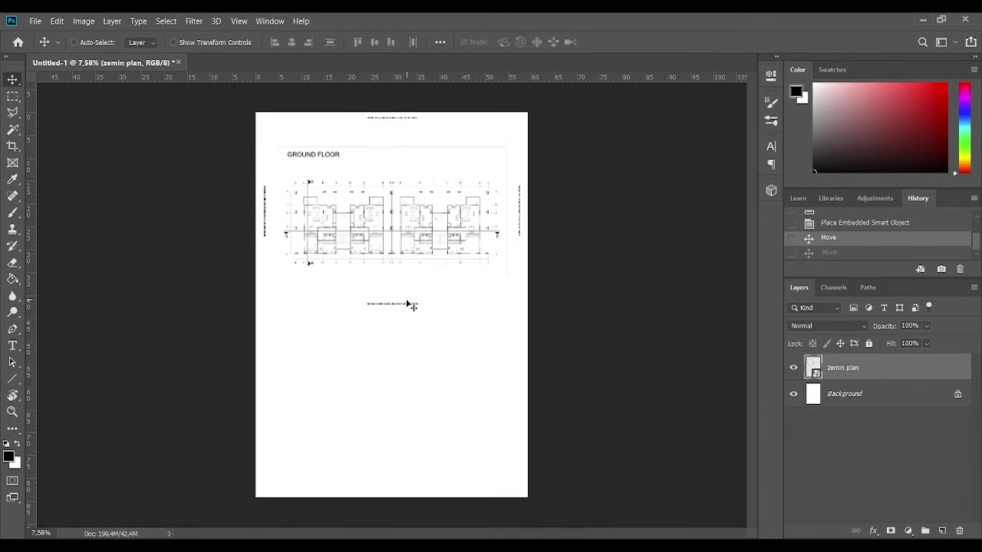
Try scaling the floor plan to about 60% and placing it at the page's top-left.
key("ctrl+t")
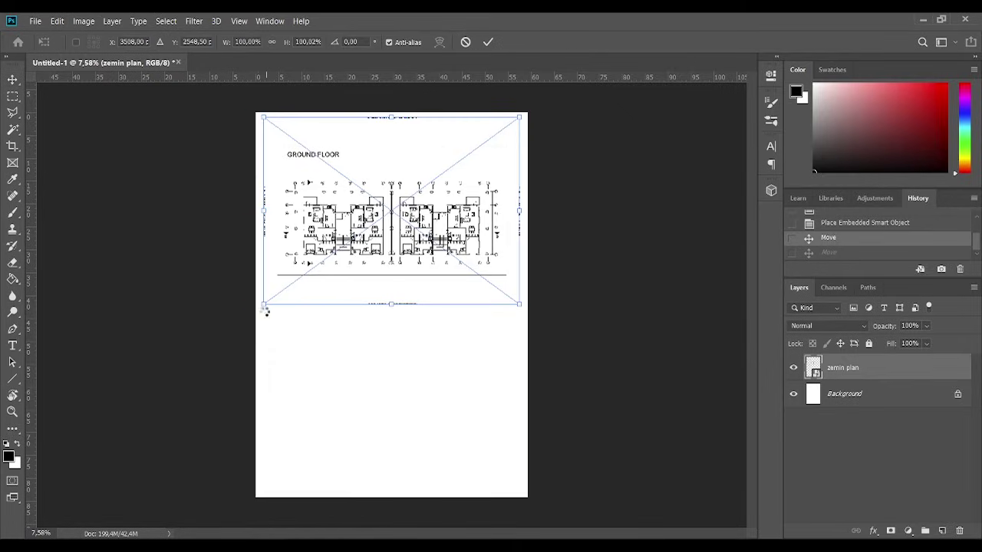
mouse_move(263, 305)
left_mouse_down()
mouse_move(198, 357)
mouse_move(339, 237)
mouse_move(368, 227)
left_mouse_up()
left_click_drag(469, 161, 357, 158)
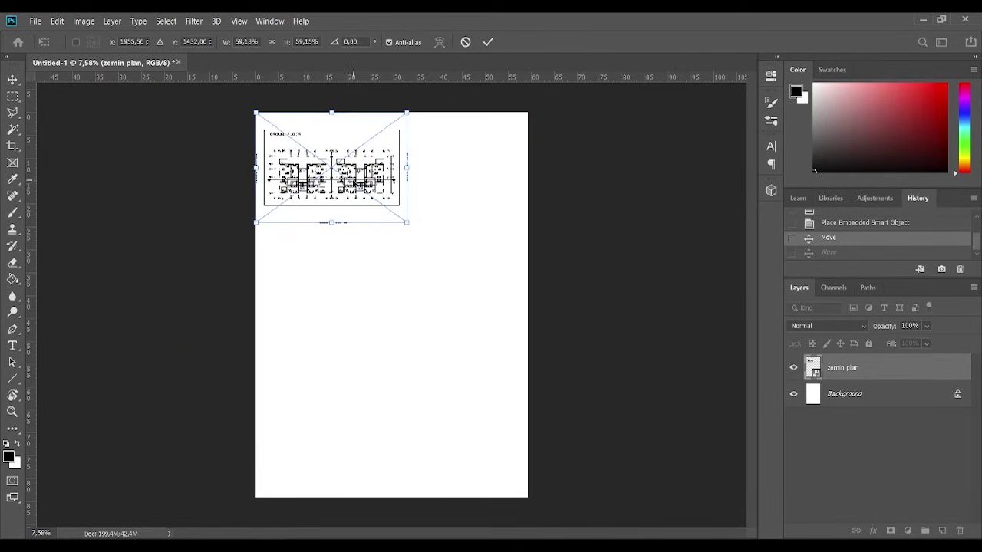
key("Return")
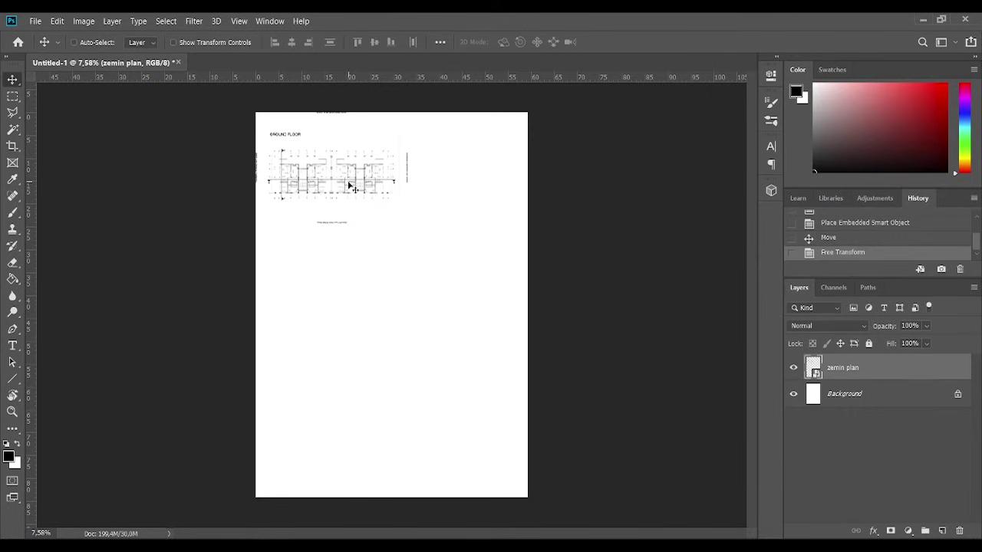
scroll(307, 221, "up", 1, "alt")
scroll(281, 197, "up", 3, "alt")
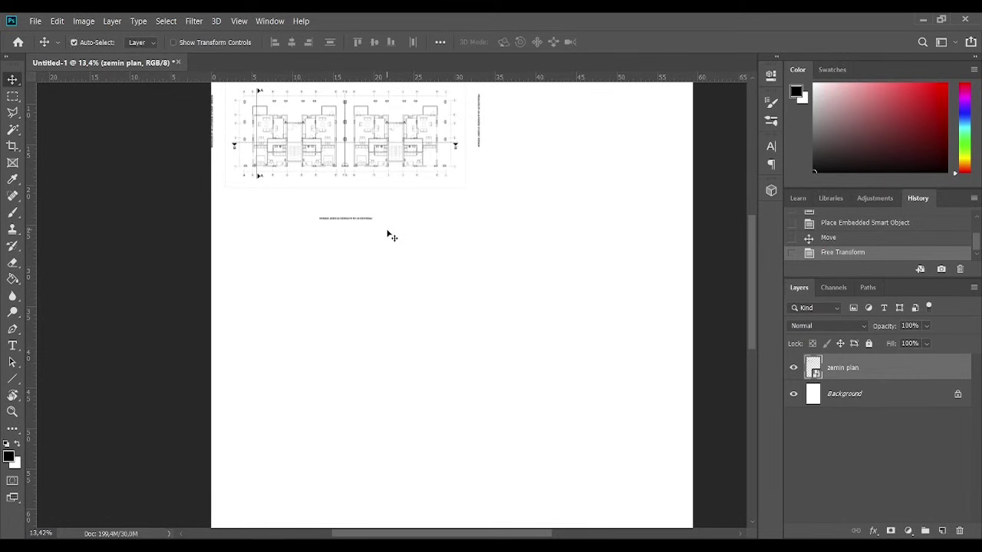
Undo the shrink and push the full-size floor plan up to the page's top edge.
key("ctrl+z")
key("ctrl+minus")
key("ctrl+minus")
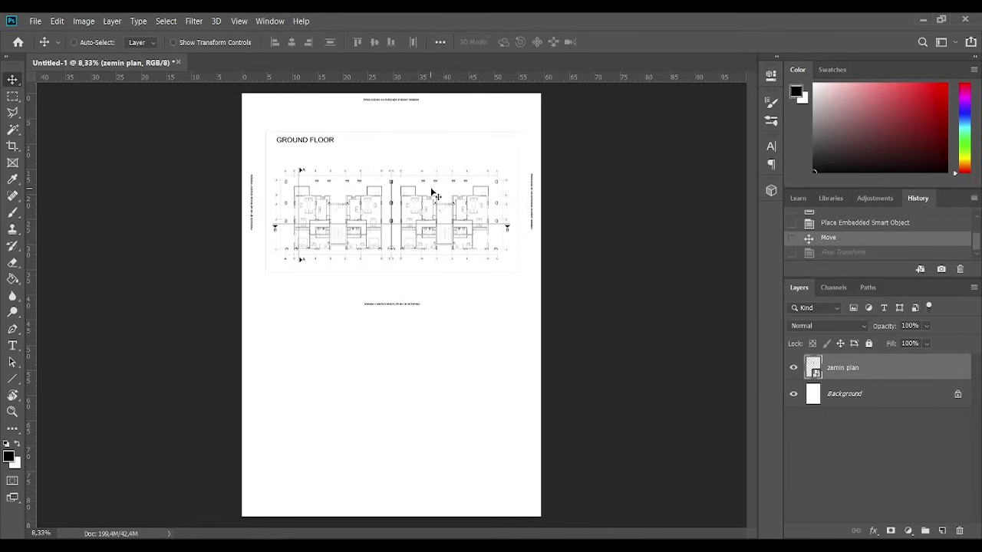
left_click_drag(382, 223, 374, 188)
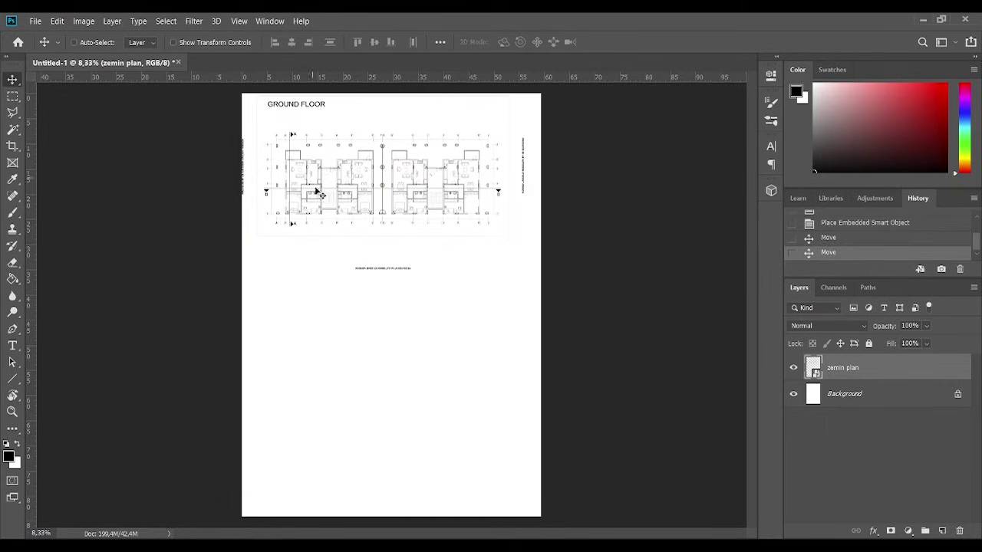
Place a kesit.pdf as a smart object and position the A-A section just under the floor plan.
left_click(285, 253)
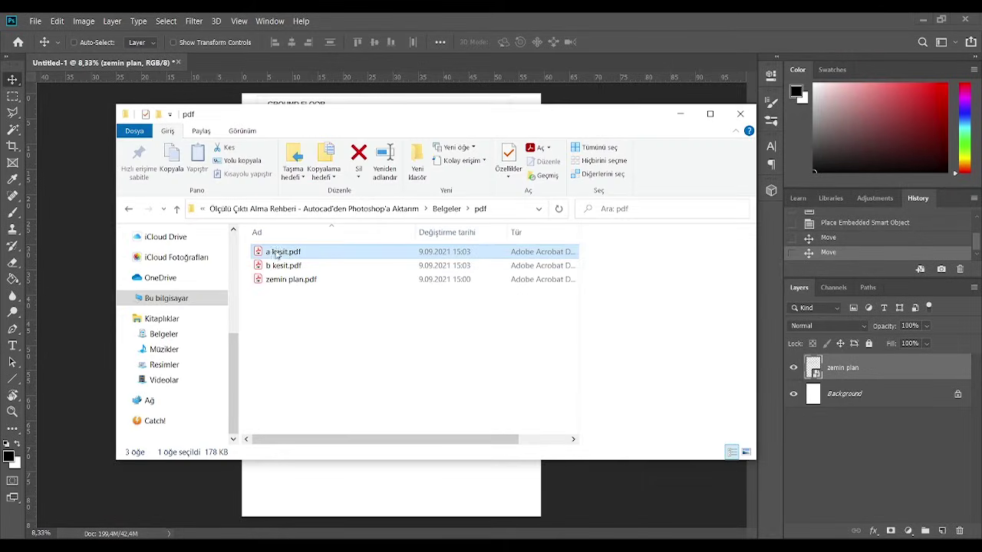
left_click_drag(276, 255, 316, 491)
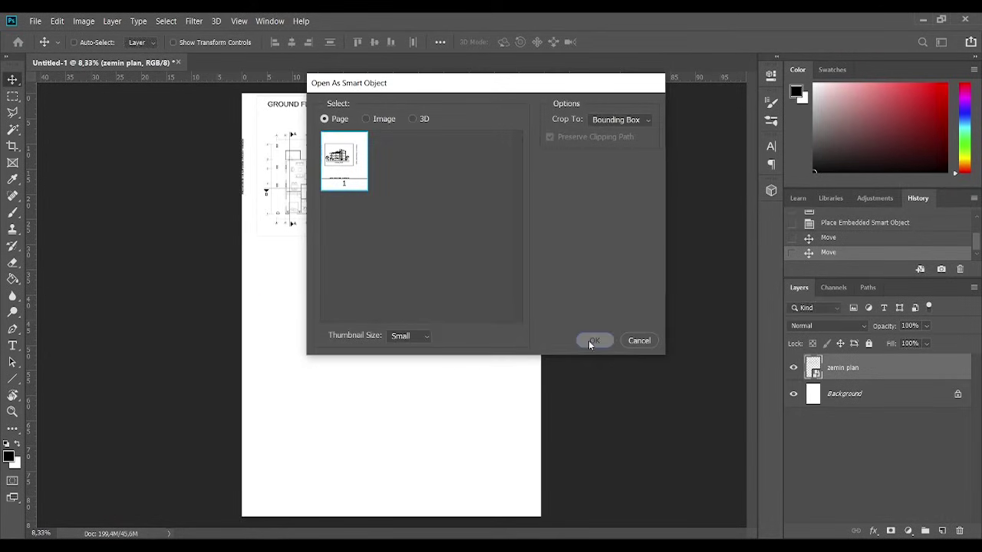
left_click(588, 341)
left_click_drag(391, 327, 318, 269)
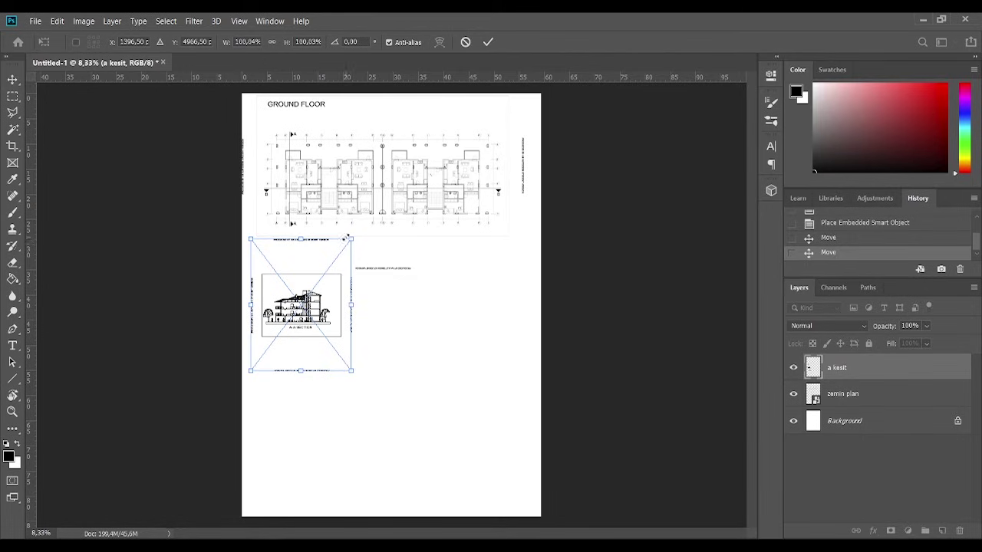
scroll(288, 282, "up", 3, "alt")
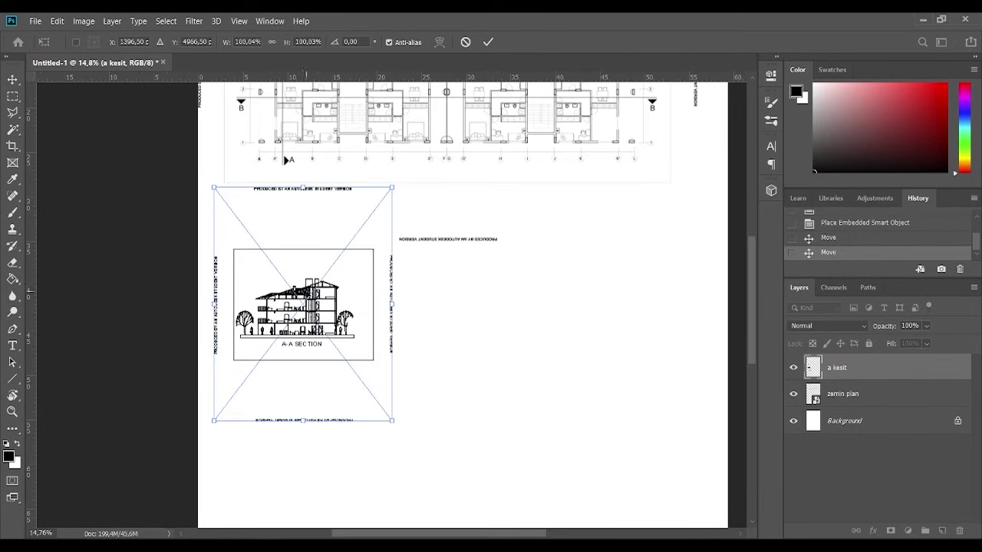
key("Return")
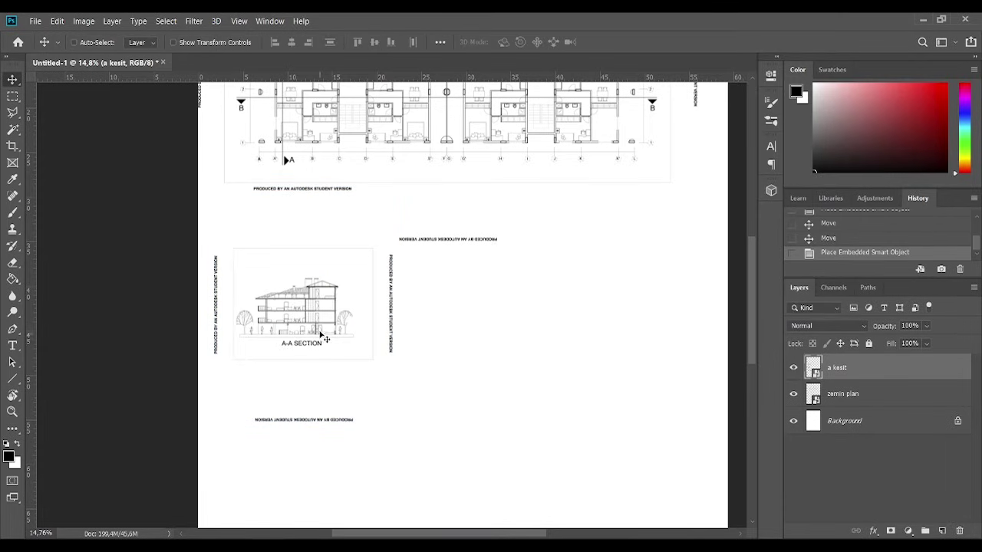
left_click_drag(321, 328, 319, 311)
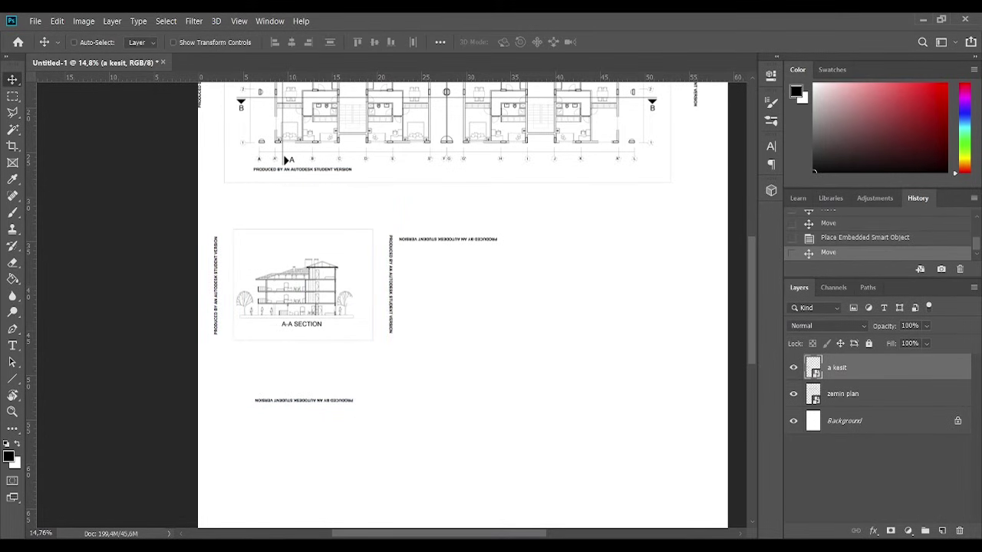
Place b kesit.pdf as a smart object to the right of the A-A section.
left_click(290, 266)
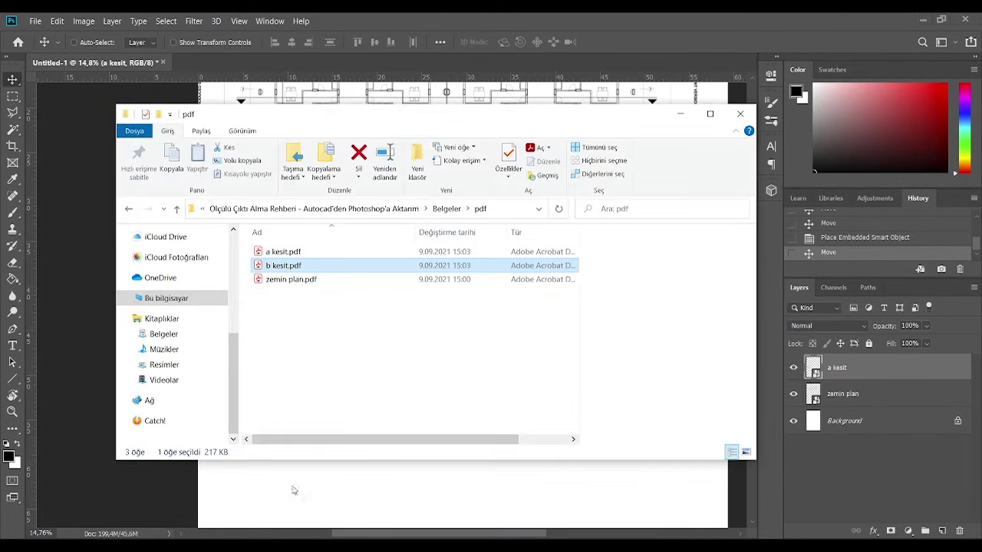
left_click_drag(283, 265, 281, 475)
left_click(589, 342)
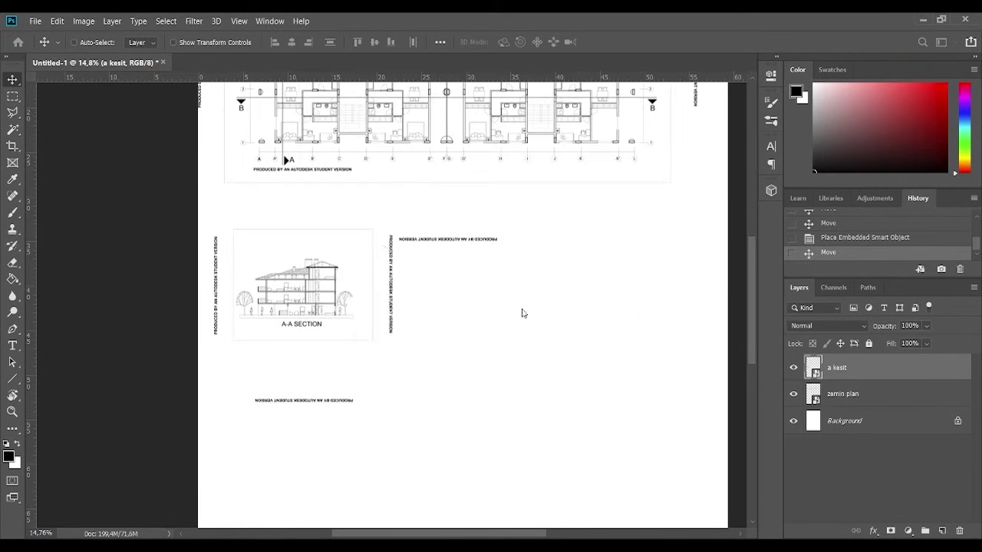
scroll(350, 215, "down", 2, "alt")
left_click_drag(469, 305, 557, 295)
key("Return")
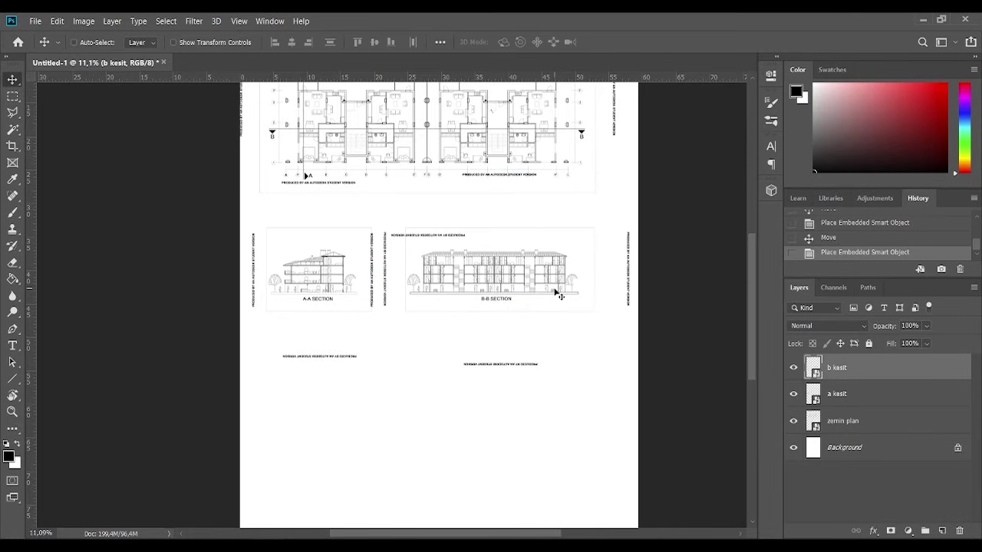
Fine-tune the B-B section's position beside A-A, sliding it further right.
scroll(438, 300, "up", 5, "alt")
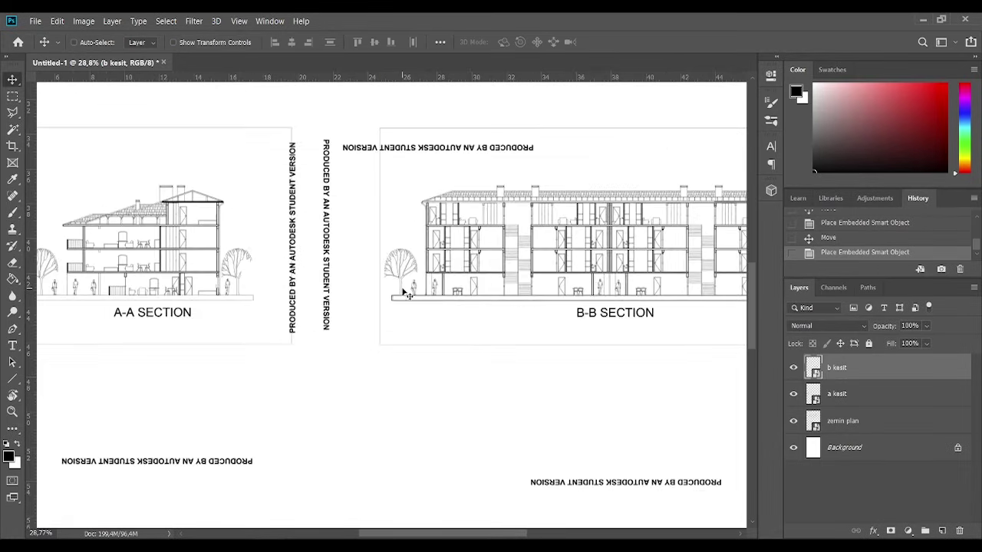
left_click_drag(338, 284, 316, 281)
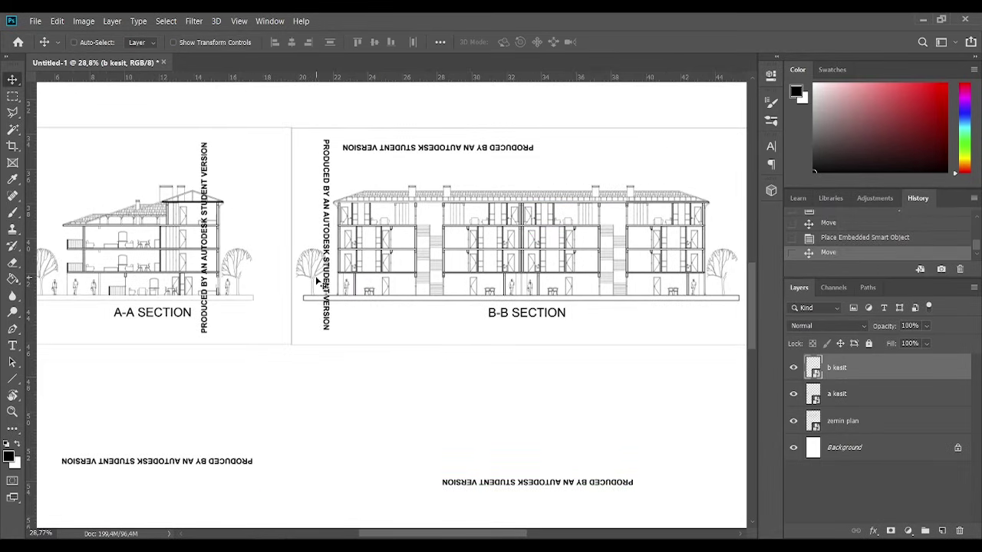
scroll(317, 234, "down", 3, "alt")
left_click_drag(377, 214, 424, 217)
scroll(391, 204, "down", 1, "alt")
scroll(357, 211, "down", 1, "alt")
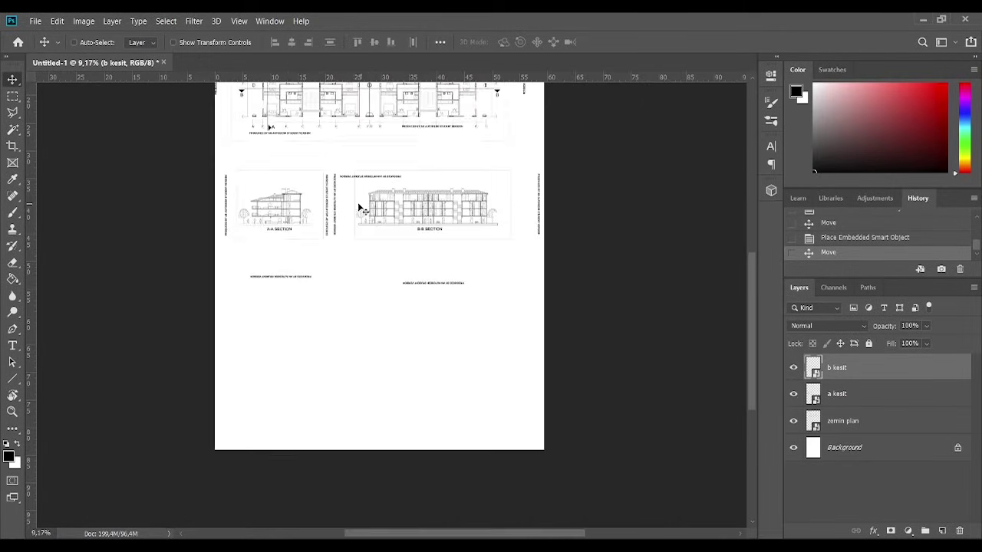
scroll(366, 224, "down", 2, "alt")
scroll(386, 142, "up", 2, "alt")
scroll(288, 153, "up", 1, "alt")
scroll(253, 196, "up", 1, "alt")
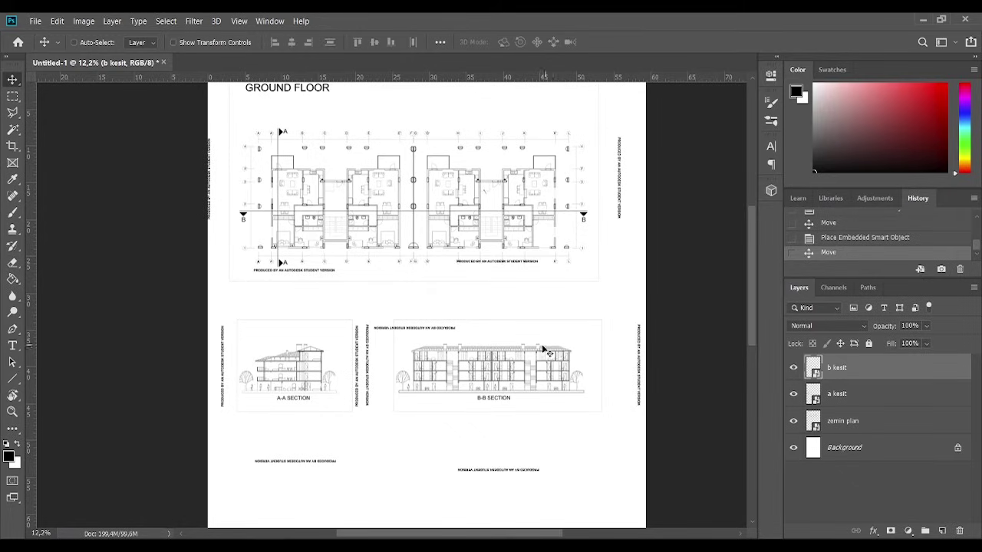
scroll(543, 350, "up", 1, "alt")
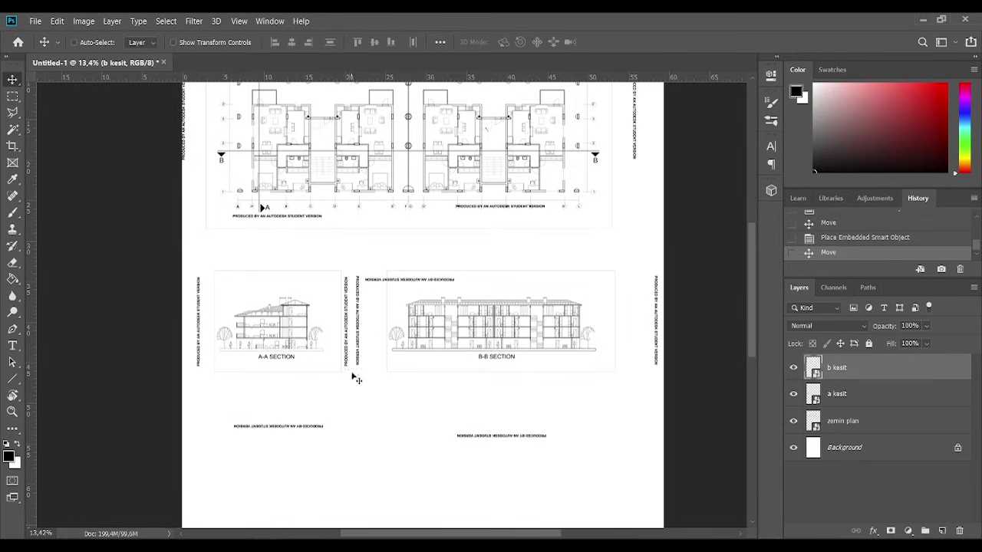
Rasterize the b kesit layer and erase the four student-version watermarks around the B-B section.
right_click(855, 369)
left_click(718, 227)
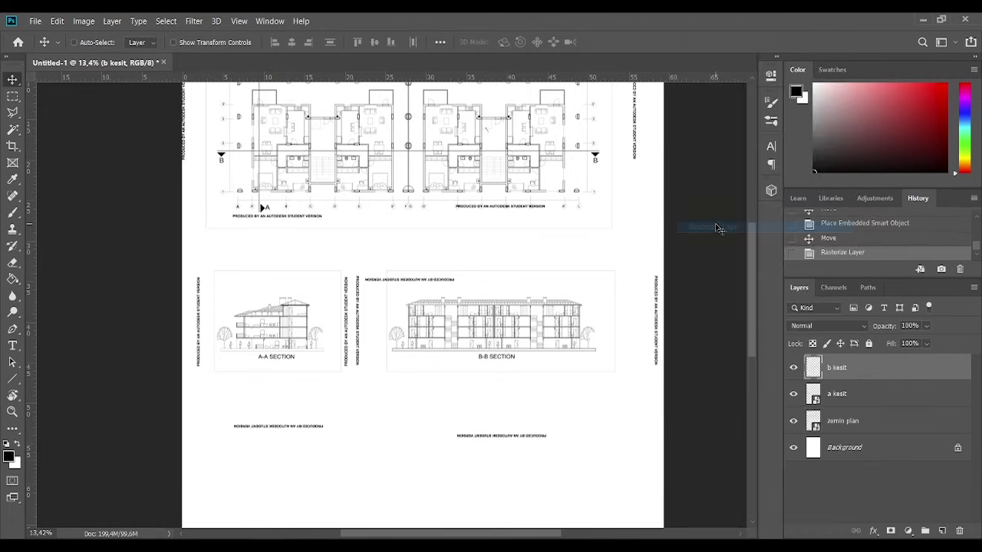
scroll(407, 276, "up", 2, "alt")
key("m")
left_click_drag(314, 236, 349, 435)
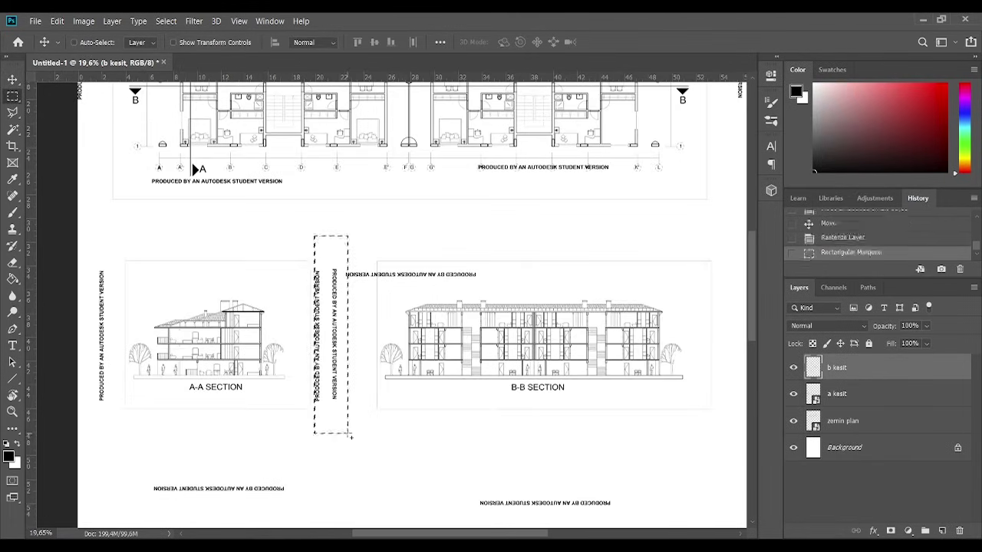
key("Delete")
scroll(388, 231, "down", 1, "alt")
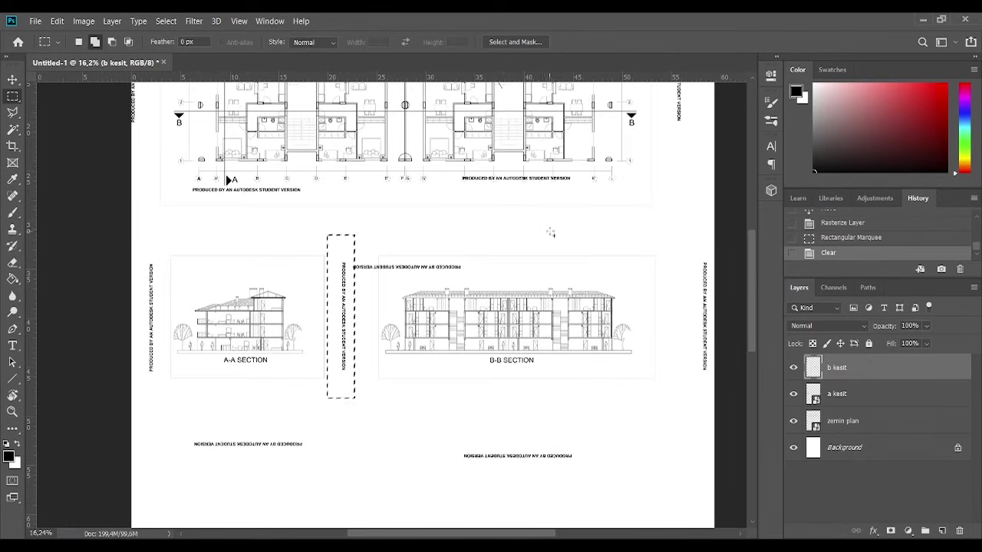
left_click_drag(600, 167, 320, 215)
key("Delete")
left_click_drag(606, 432, 440, 483)
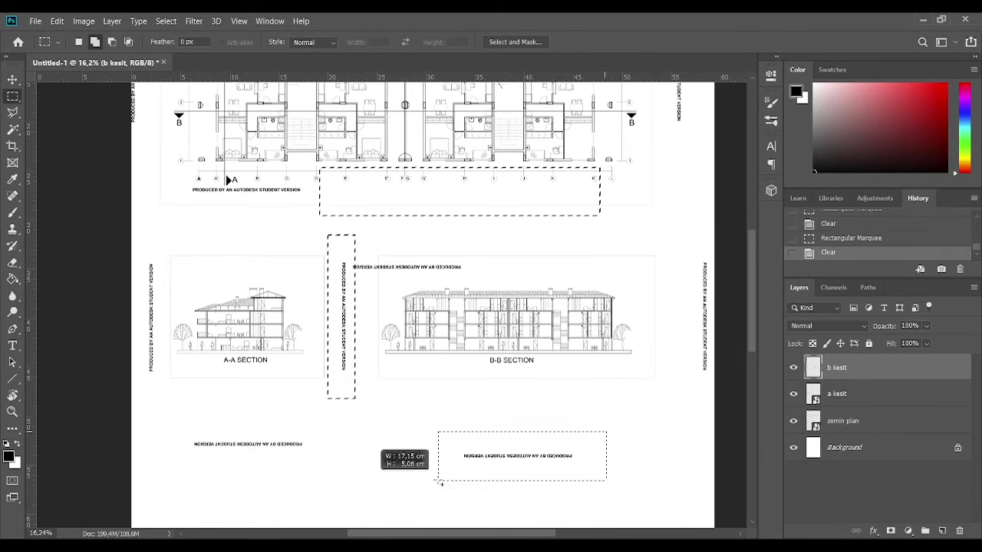
key("Delete")
left_click_drag(695, 221, 734, 436)
key("Delete")
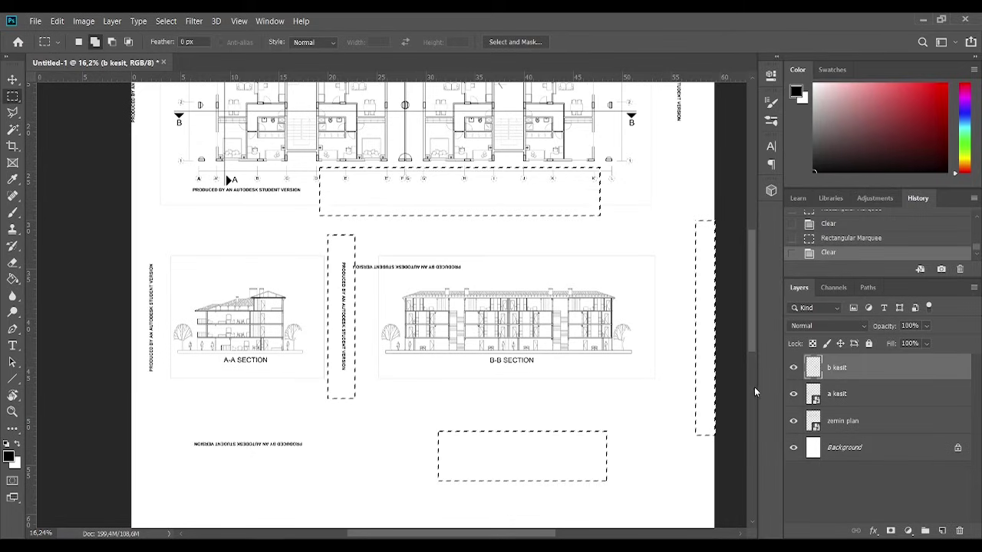
left_click(730, 382)
Rasterize the a kesit layer and erase the watermarks around the A-A section and under the plan.
left_click(843, 396)
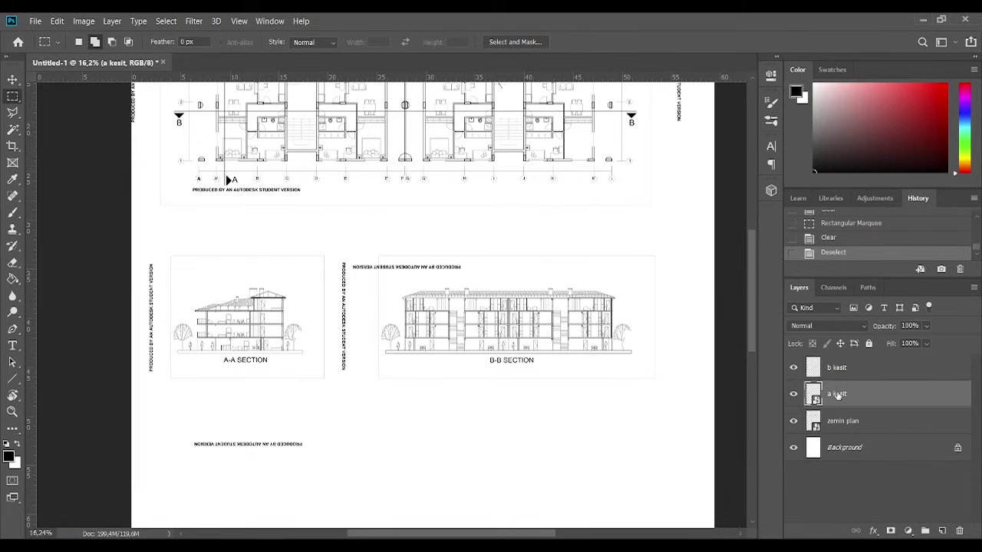
right_click(843, 396)
left_click(707, 224)
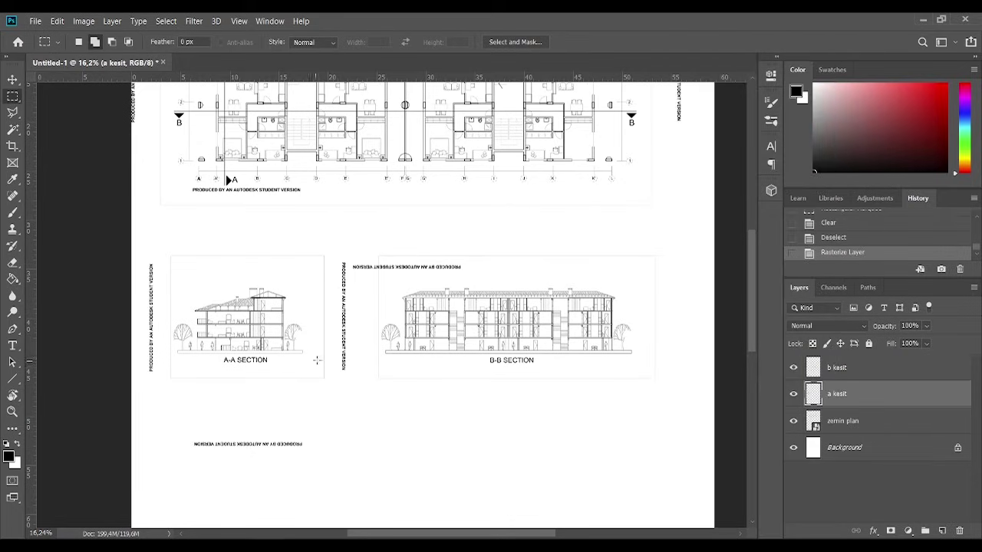
right_click(850, 398)
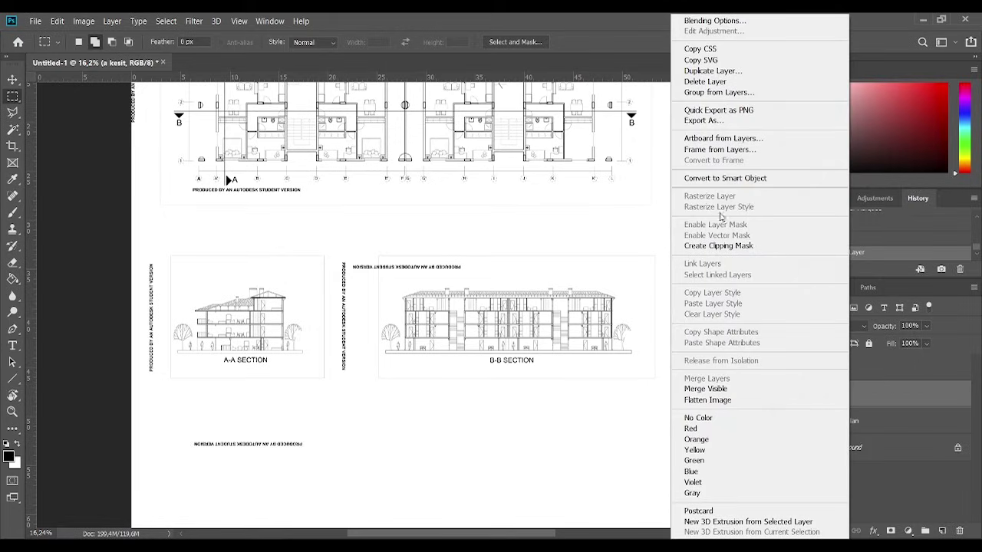
left_click(507, 17)
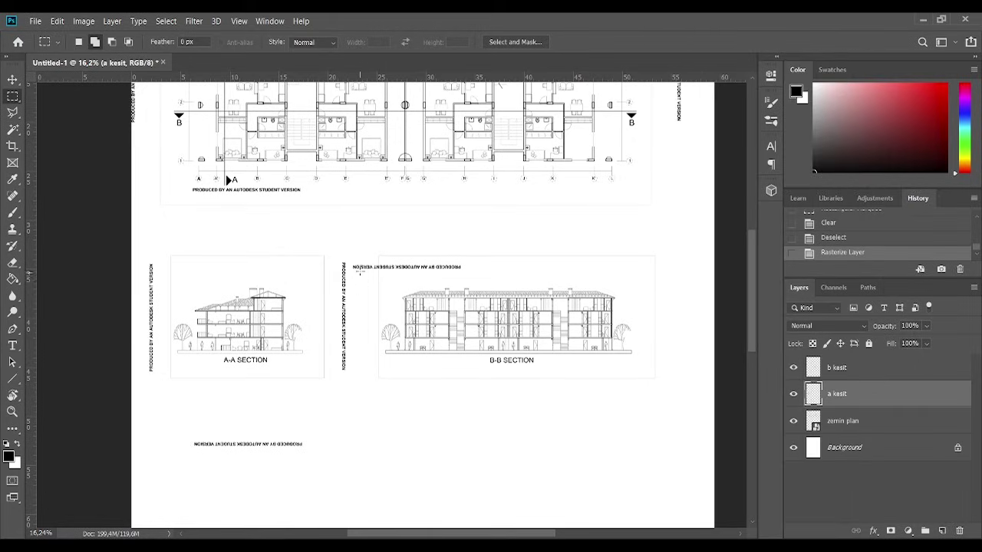
left_click_drag(363, 240, 334, 383)
left_click_drag(349, 426, 186, 461, "shift")
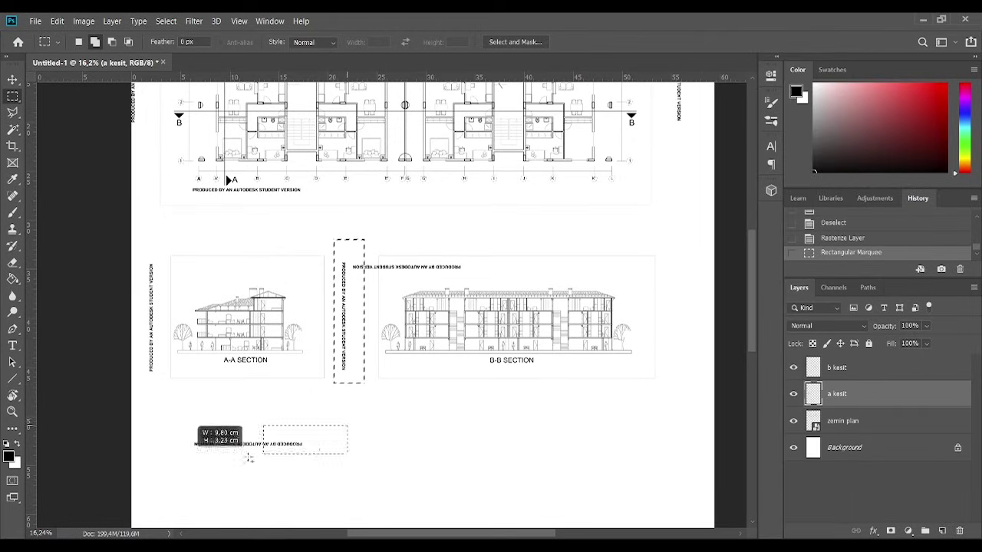
left_click_drag(142, 246, 166, 392, "shift")
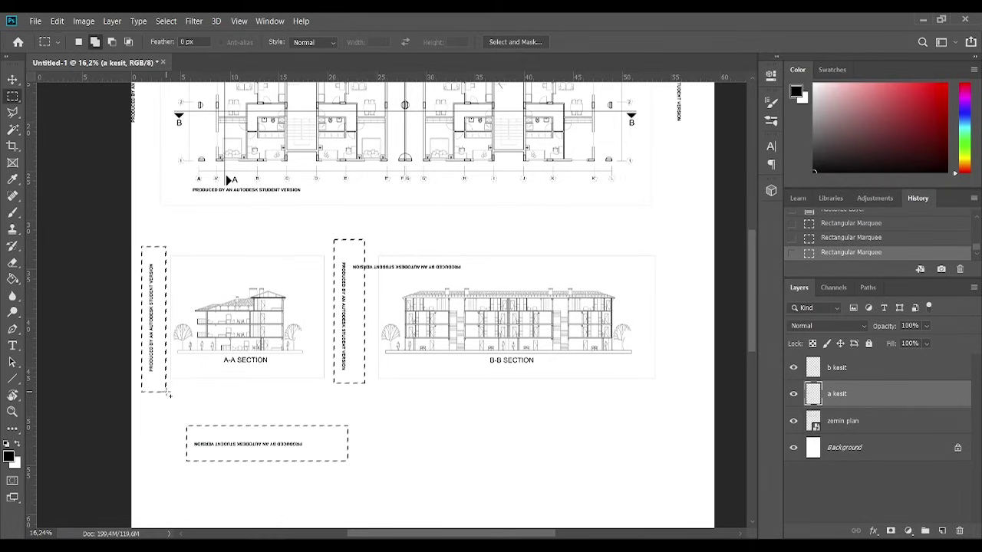
key("Delete")
left_click_drag(324, 164, 174, 201, "shift")
key("Delete")
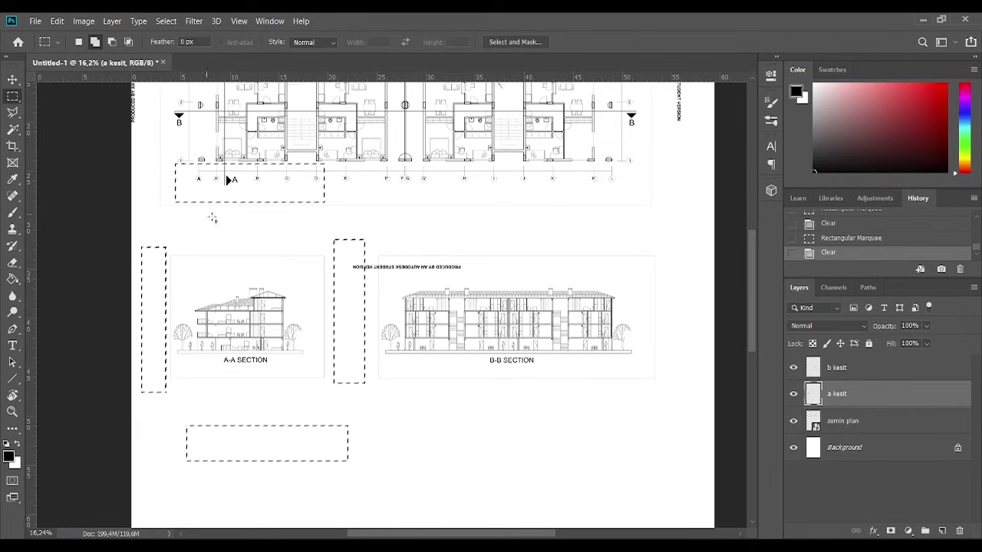
key("ctrl+d")
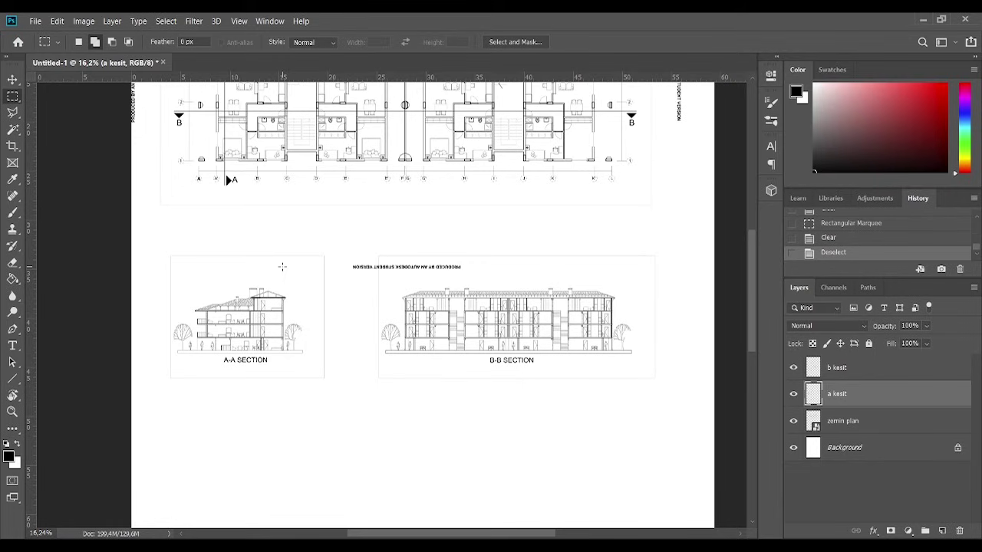
Rasterize the zemin plan layer and erase the upside-down watermark above the B-B section.
scroll(282, 266, "down", 2, "alt")
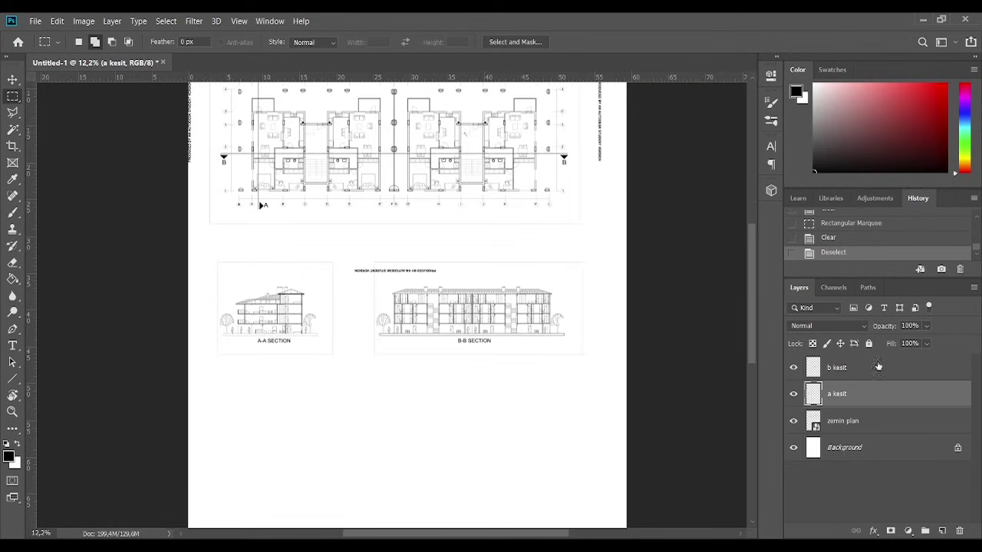
right_click(861, 420)
left_click(721, 227)
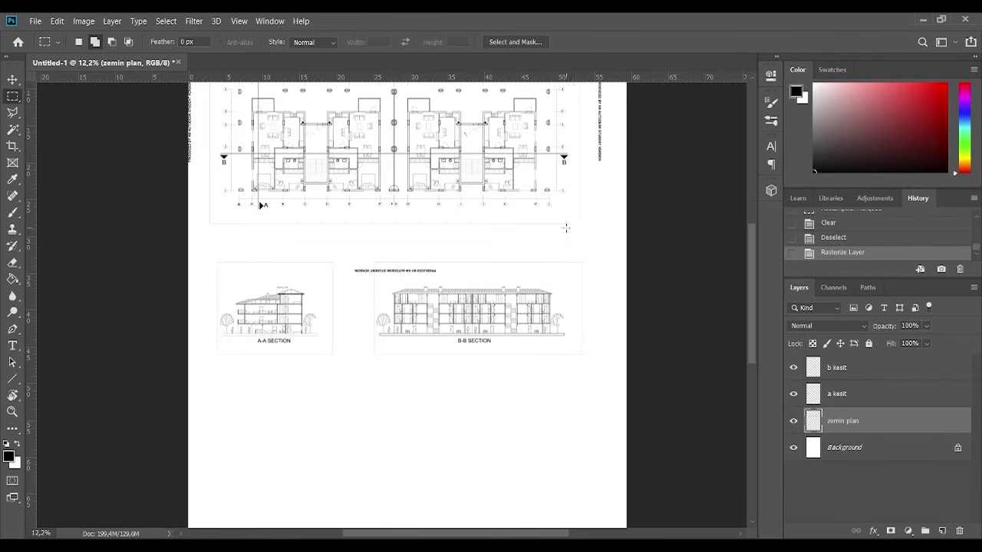
left_click_drag(494, 250, 339, 276)
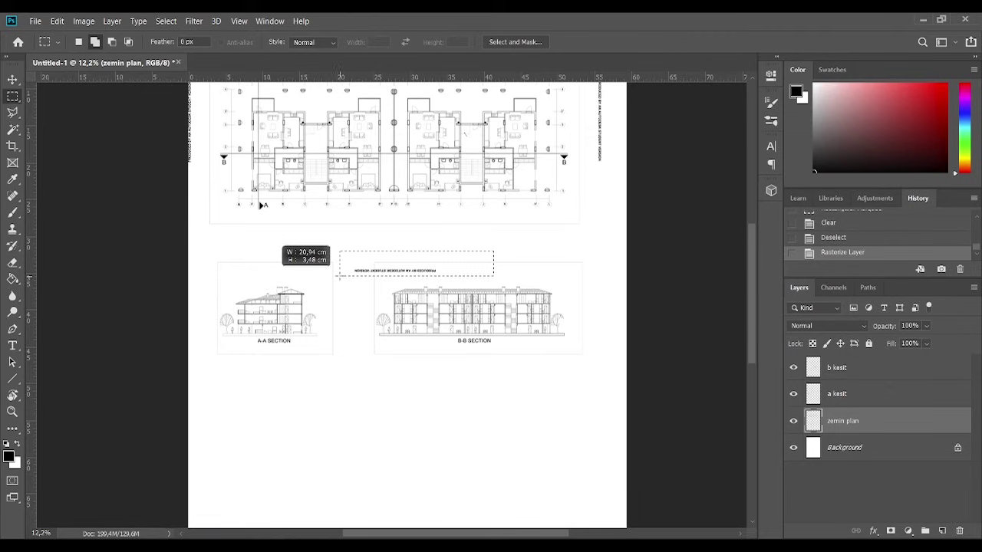
key("Delete")
Erase the vertical watermarks at the page's left edge and right of the plan, then deselect.
scroll(465, 304, "down", 1, "alt")
scroll(464, 305, "down", 2, "alt")
scroll(464, 305, "up", 4, "alt")
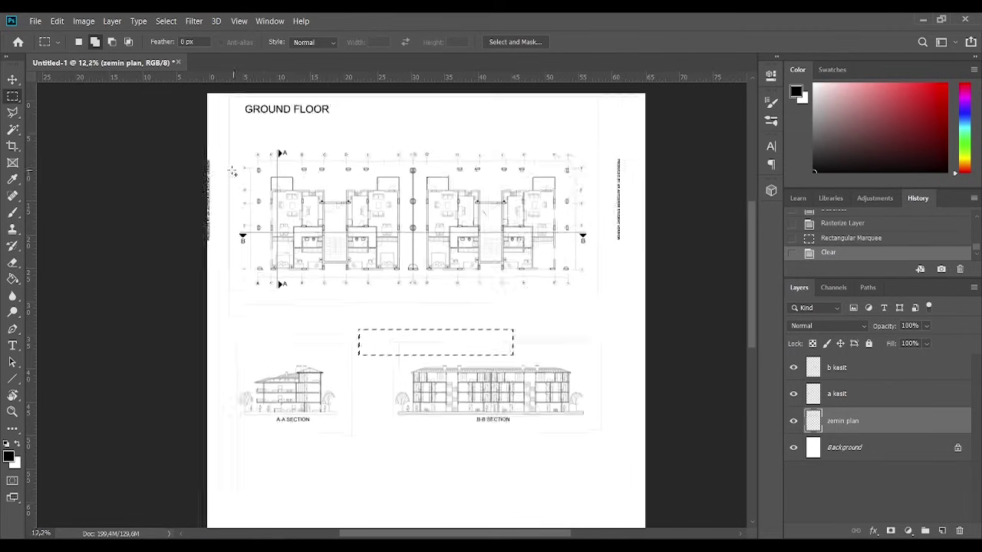
left_click_drag(218, 139, 206, 288)
key("Delete")
left_click_drag(680, 136, 653, 262, "shift")
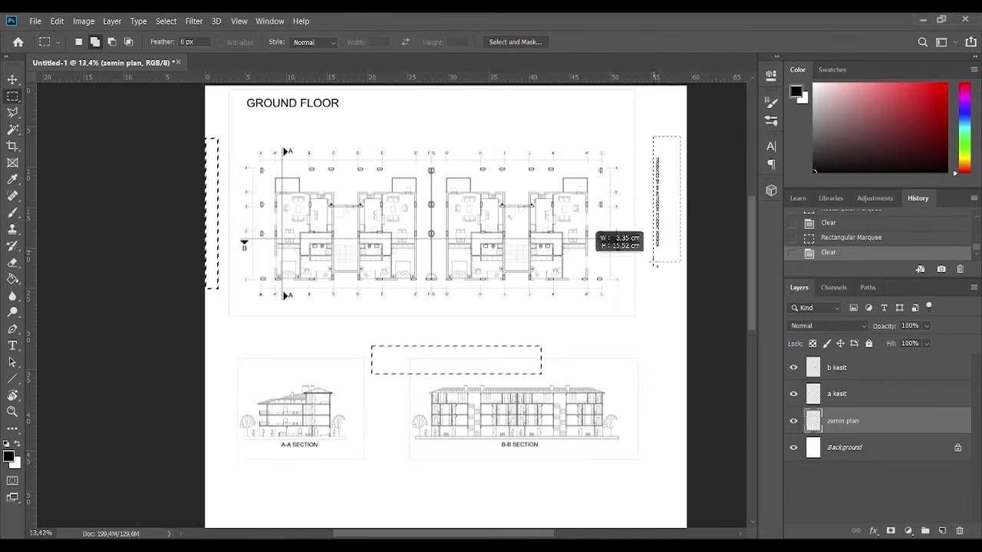
key("Delete")
key("ctrl+d")
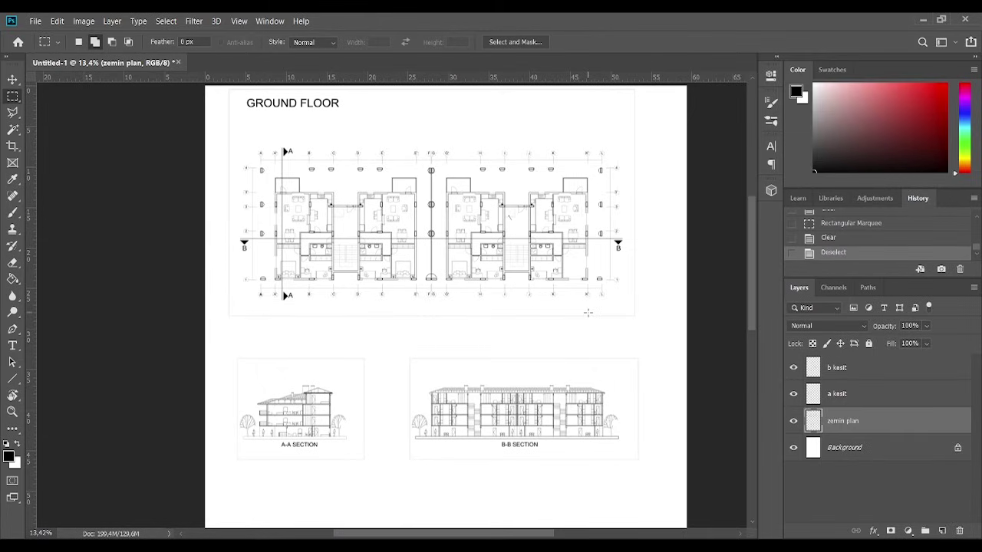
key("v")
scroll(445, 330, "down", 2, "alt")
scroll(439, 360, "up", 2, "alt")
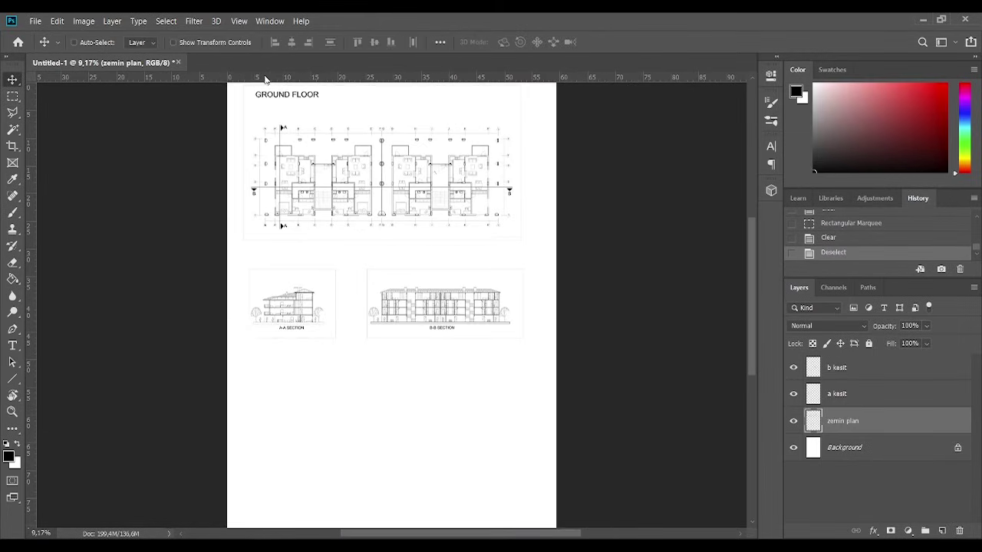
Move the A-A and B-B sections together up closer to the plan, nudging them slightly left.
left_click(840, 396, "shift")
scroll(526, 333, "down", 3, "alt")
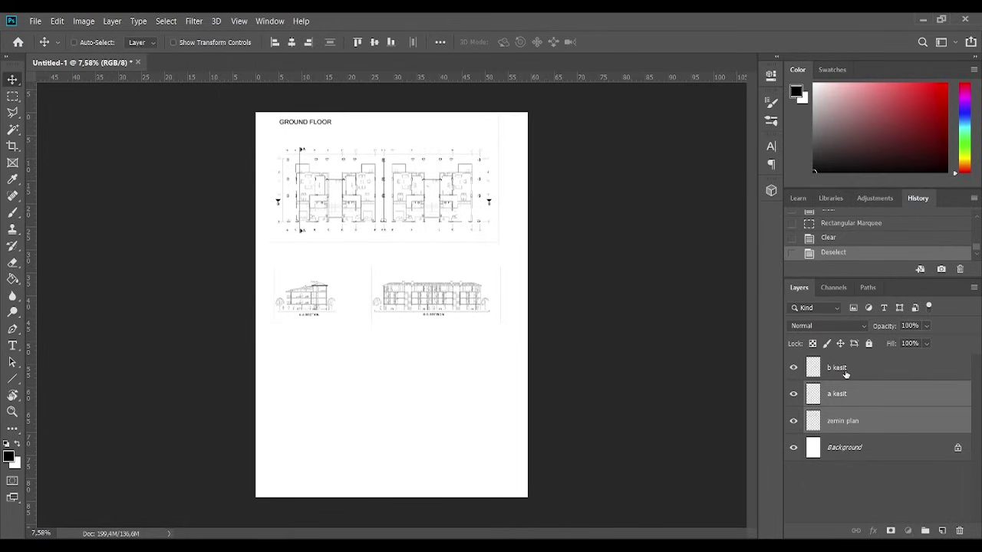
left_click(845, 373)
left_click(840, 396, "shift")
left_click_drag(412, 290, 416, 277)
scroll(335, 226, "up", 1, "alt")
scroll(342, 235, "up", 2, "alt")
scroll(484, 298, "up", 2, "alt")
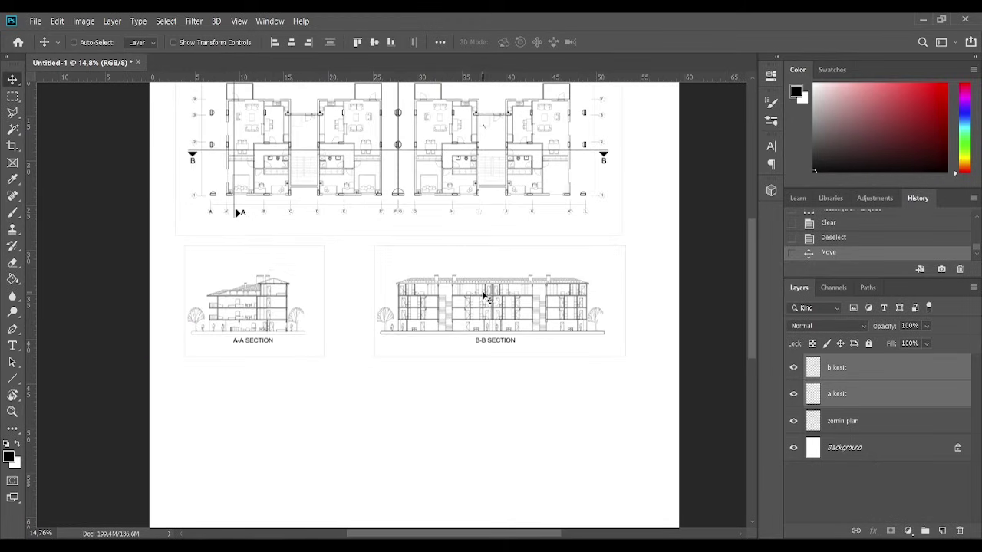
left_click_drag(484, 297, 476, 297)
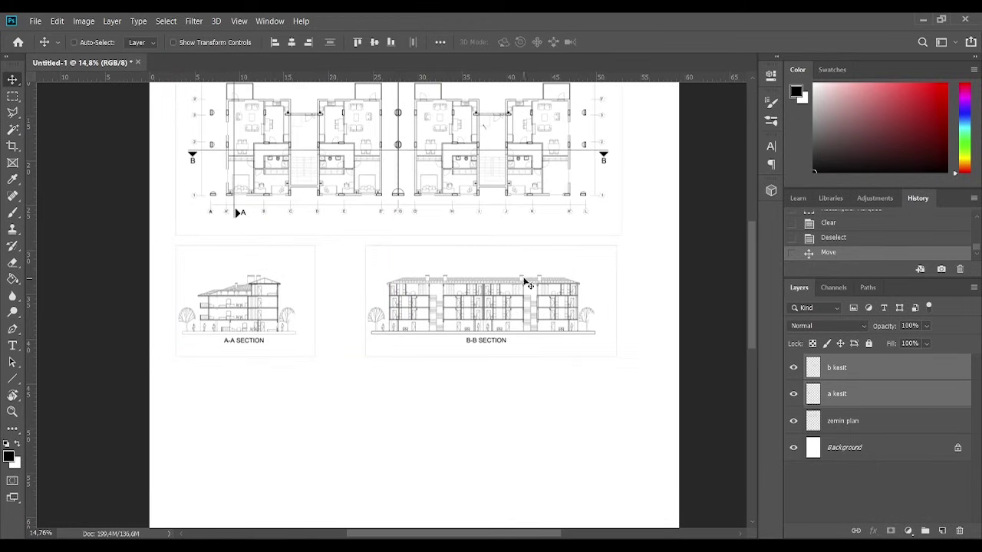
Shift the B-B section alone slightly right beside the A-A section.
left_click(857, 371)
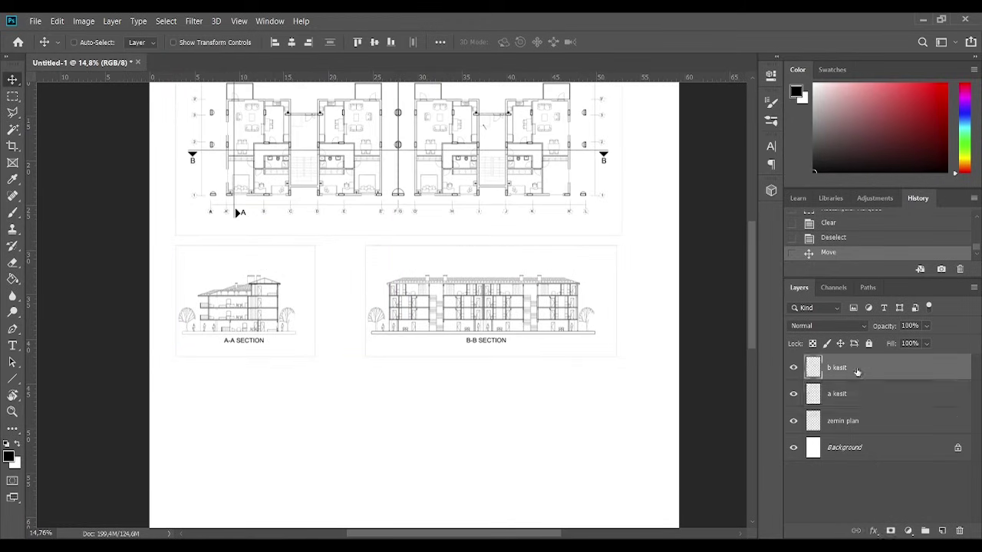
left_click_drag(559, 300, 546, 307)
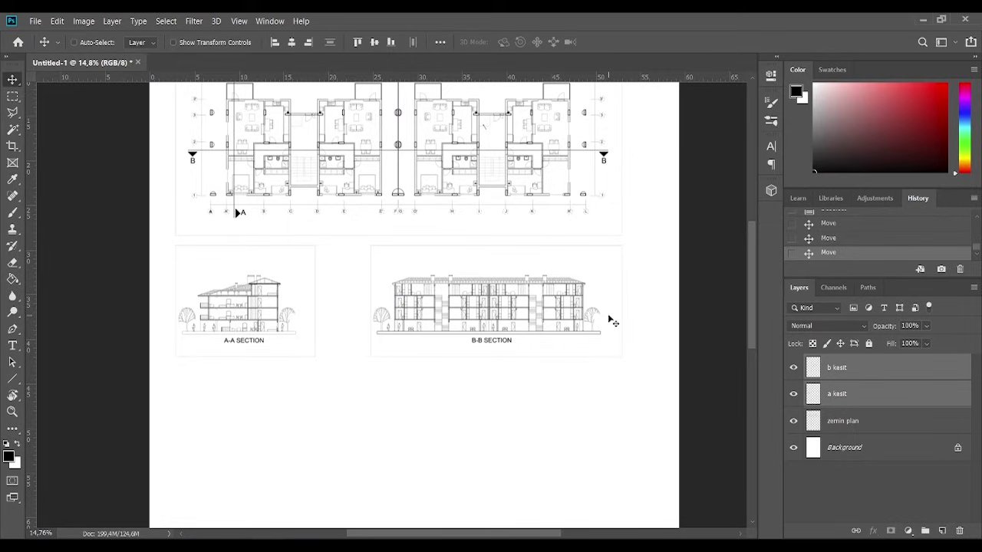
scroll(614, 322, "down", 3, "alt")
scroll(614, 322, "down", 1, "alt")
scroll(613, 322, "down", 1, "alt")
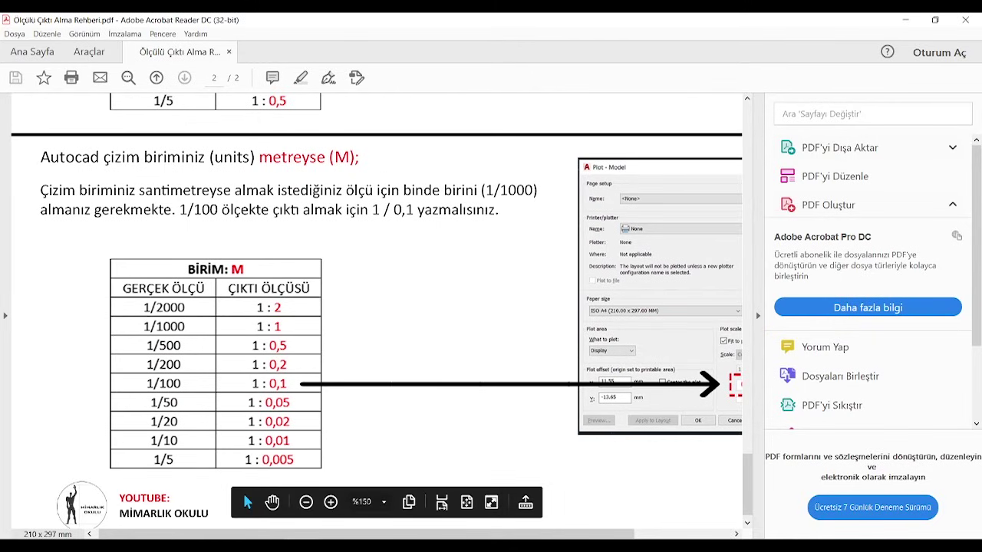
Bring the Untitled-1 Photoshop sheet back to the front from the taskbar.
left_click(297, 546)
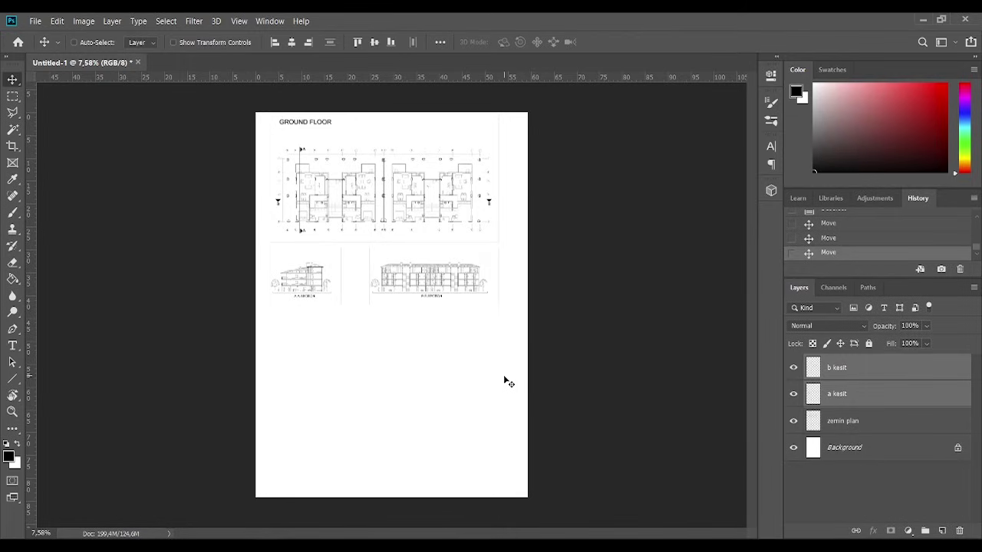